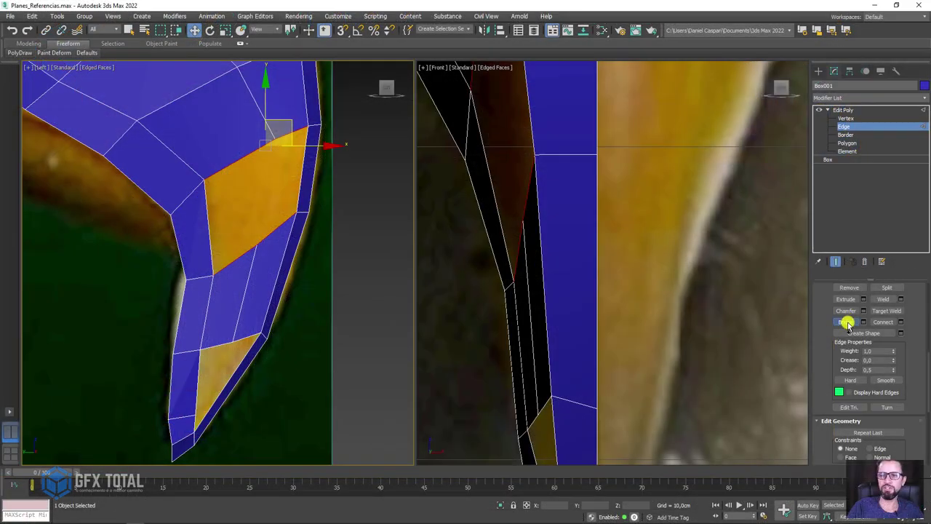
- Zoom and orbit in close on the beak tip and switch to Vertex level
{"action": "scroll", "coordinate": [249, 297], "scroll_direction": "down", "scroll_amount": 3}
{"action": "scroll", "coordinate": [277, 233], "scroll_direction": "up", "scroll_amount": 3}
{"action": "scroll", "coordinate": [291, 261], "scroll_direction": "up", "scroll_amount": 2}
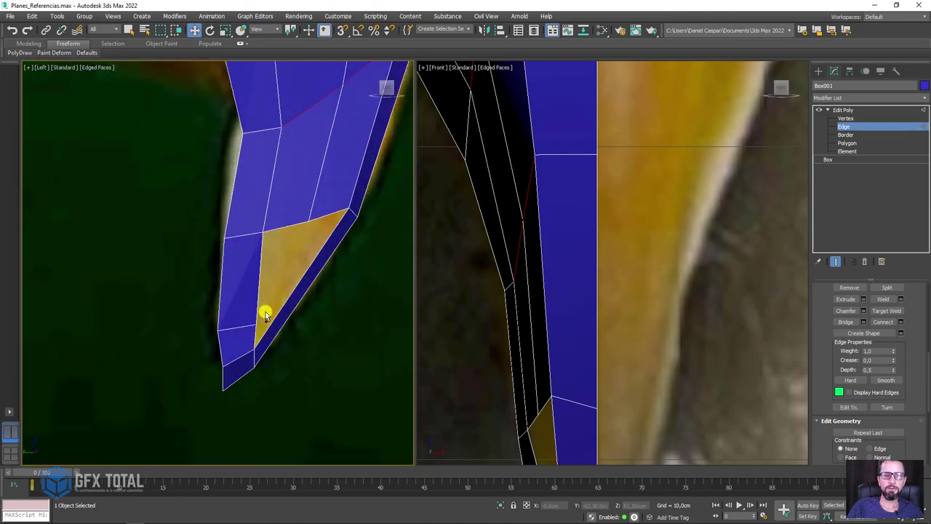
{"action": "scroll", "coordinate": [615, 267], "scroll_direction": "down", "scroll_amount": 3}
{"action": "scroll", "coordinate": [620, 316], "scroll_direction": "down", "scroll_amount": 2}
{"action": "scroll", "coordinate": [596, 307], "scroll_direction": "down", "scroll_amount": 1}
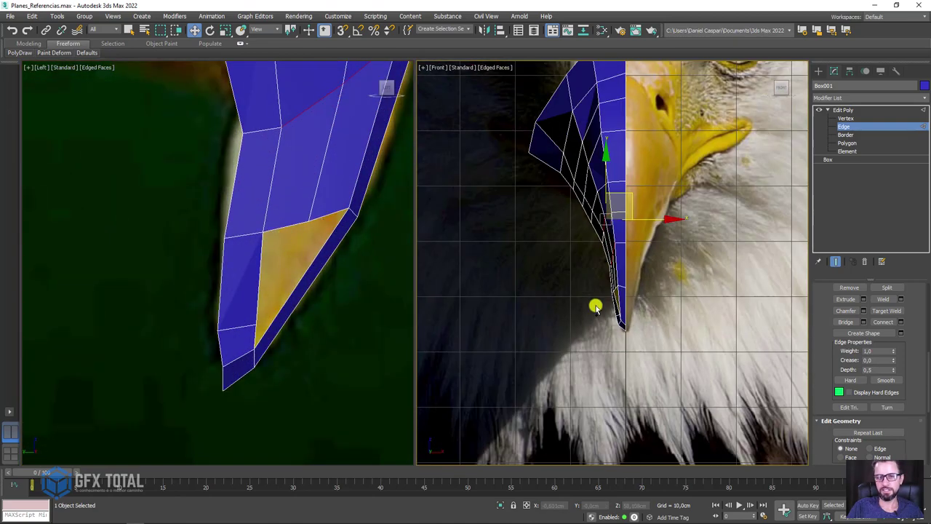
{"action": "scroll", "coordinate": [595, 307], "scroll_direction": "up", "scroll_amount": 3}
{"action": "mouse_move", "coordinate": [595, 307]}
{"action": "middle_mouse_down", "text": "alt"}
{"action": "mouse_move", "coordinate": [634, 316]}
{"action": "mouse_move", "coordinate": [606, 304]}
{"action": "middle_mouse_up", "text": "alt"}
{"action": "scroll", "coordinate": [607, 304], "scroll_direction": "up", "scroll_amount": 3}
{"action": "scroll", "coordinate": [595, 301], "scroll_direction": "up", "scroll_amount": 2}
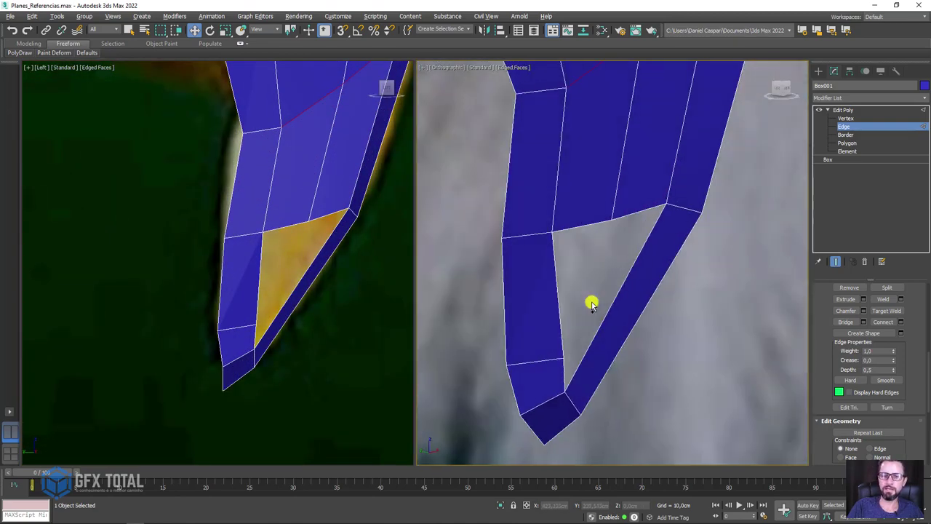
{"action": "left_click", "coordinate": [845, 118]}
- Raise the beak-tip vertex and the left-edge vertex to match the reference beak
{"action": "left_click", "coordinate": [563, 355]}
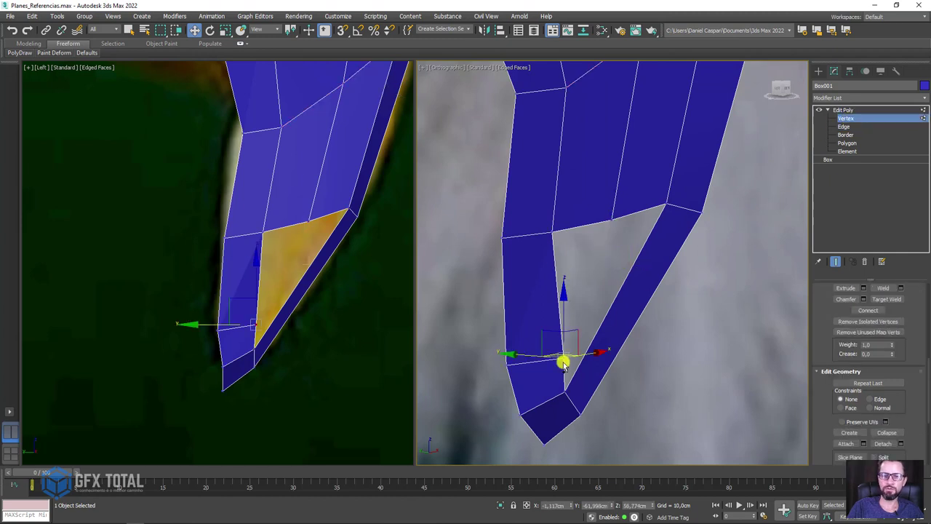
{"action": "scroll", "coordinate": [189, 325], "scroll_direction": "up", "scroll_amount": 3}
{"action": "left_click_drag", "start_coordinate": [358, 300], "coordinate": [353, 240]}
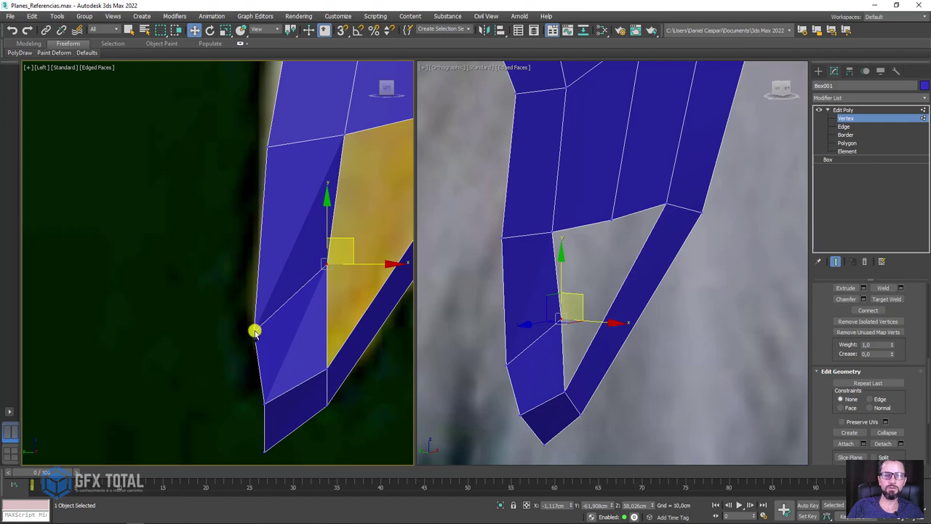
{"action": "left_click_drag", "start_coordinate": [255, 331], "coordinate": [255, 309]}
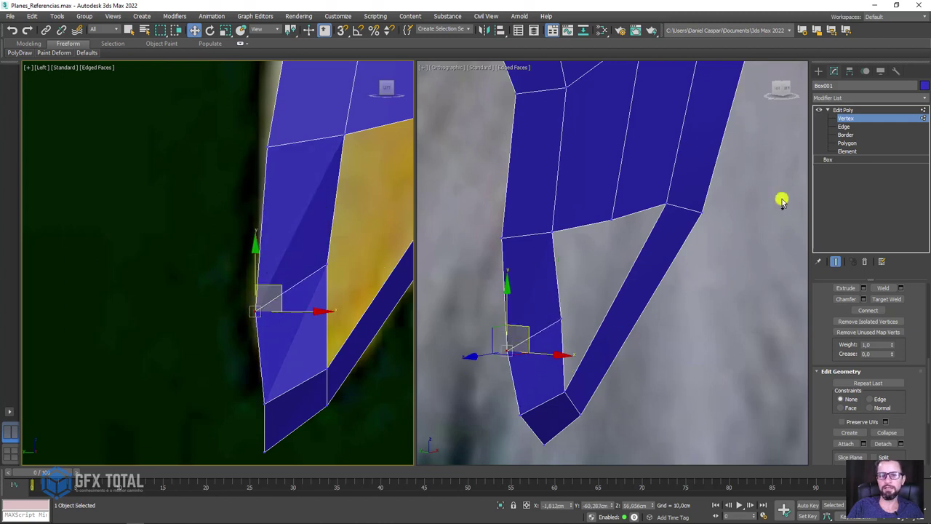
- Cap the open border loop near the beak tip with a new face
{"action": "left_click", "coordinate": [848, 135]}
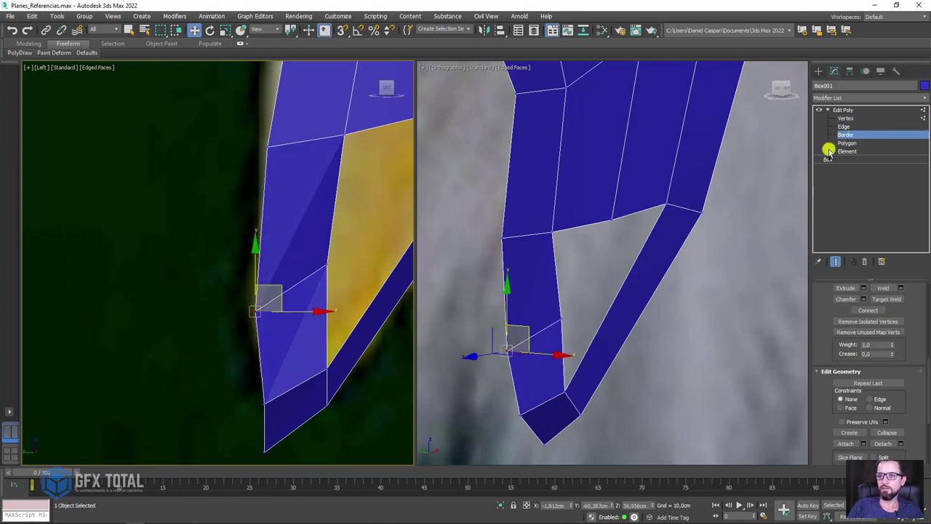
{"action": "left_click", "coordinate": [635, 214]}
{"action": "left_click", "coordinate": [882, 291]}
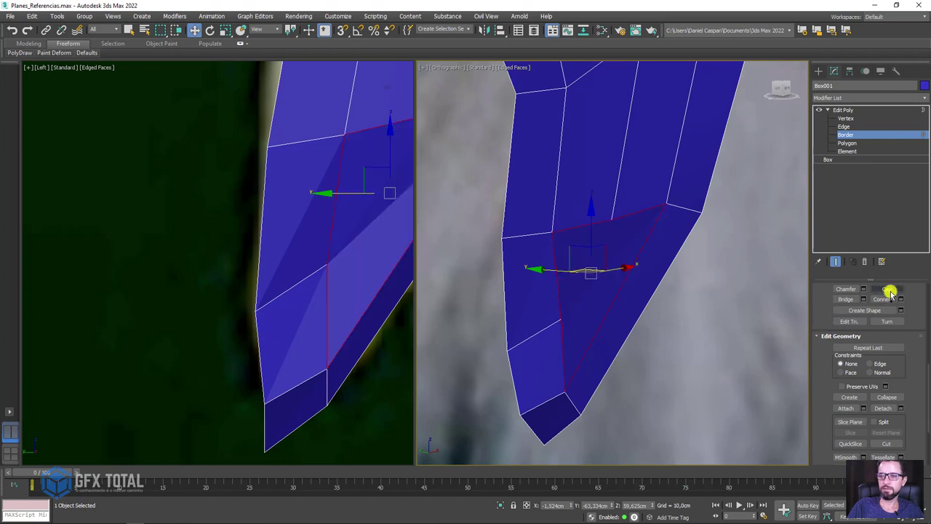
- Move the new face's lower edge down and adjust a vertex on its upper edge
{"action": "left_click", "coordinate": [844, 119]}
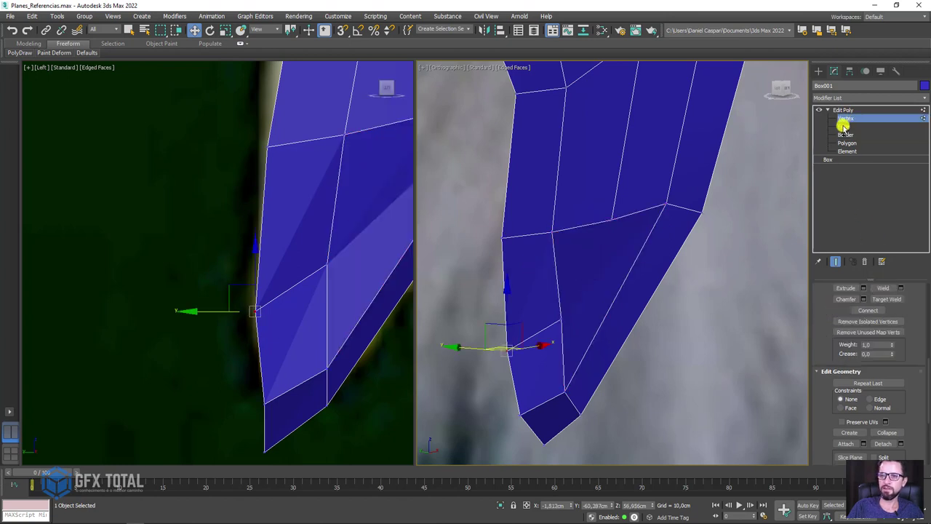
{"action": "left_click", "coordinate": [845, 127]}
{"action": "left_click_drag", "start_coordinate": [709, 294], "coordinate": [585, 329]}
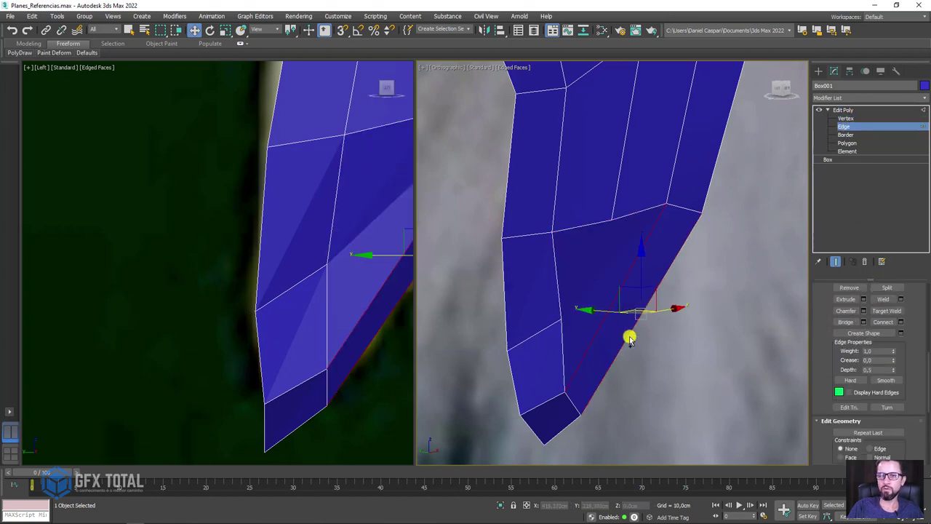
{"action": "middle_click_drag", "start_coordinate": [259, 309], "coordinate": [187, 297]}
{"action": "middle_click_drag", "start_coordinate": [343, 209], "coordinate": [269, 245]}
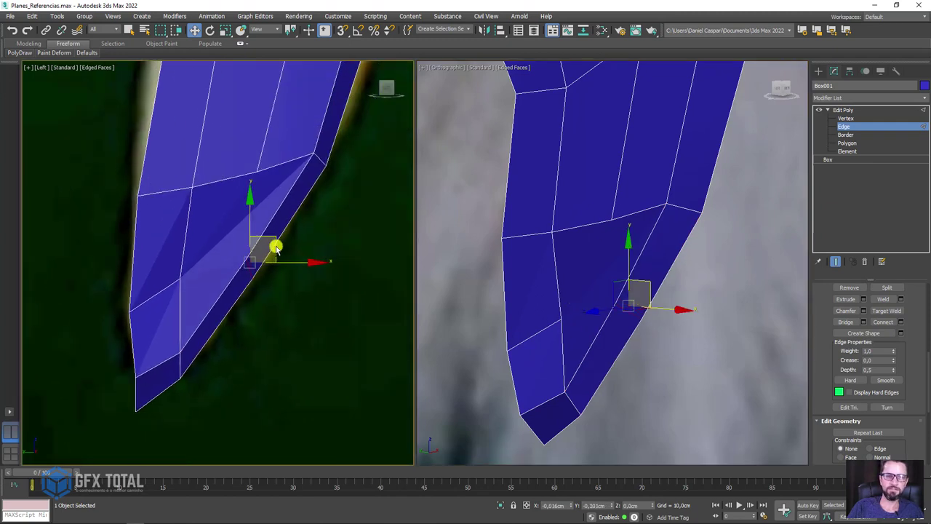
{"action": "left_click_drag", "start_coordinate": [272, 246], "coordinate": [304, 258]}
{"action": "left_click", "coordinate": [846, 118]}
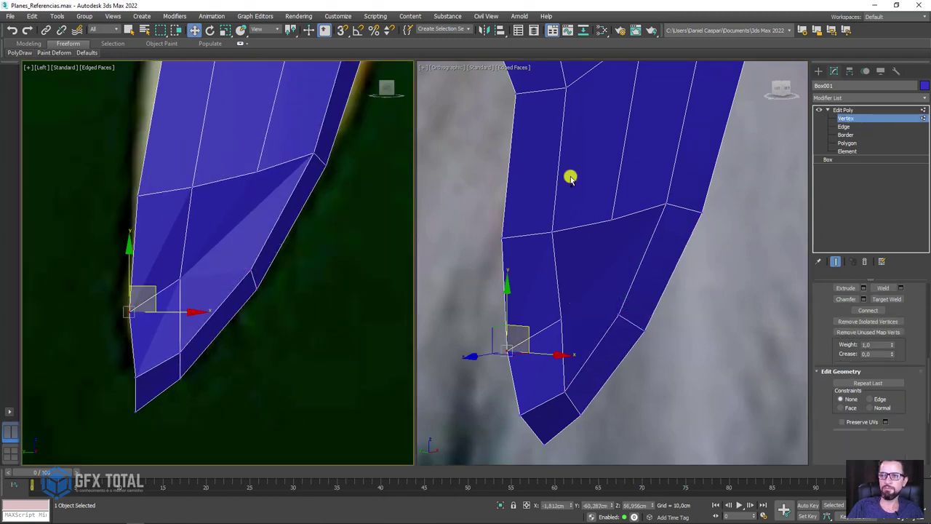
{"action": "left_click", "coordinate": [254, 181]}
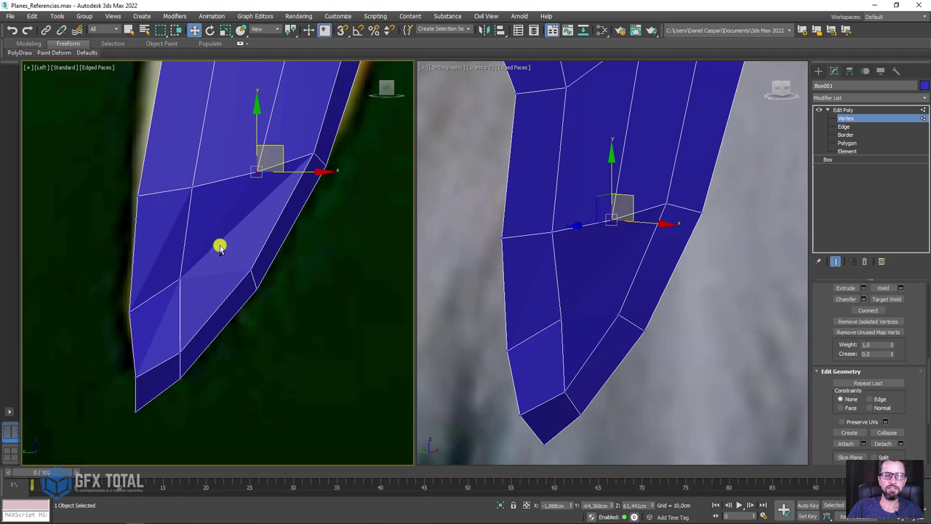
{"action": "left_click_drag", "start_coordinate": [910, 430], "coordinate": [925, 275]}
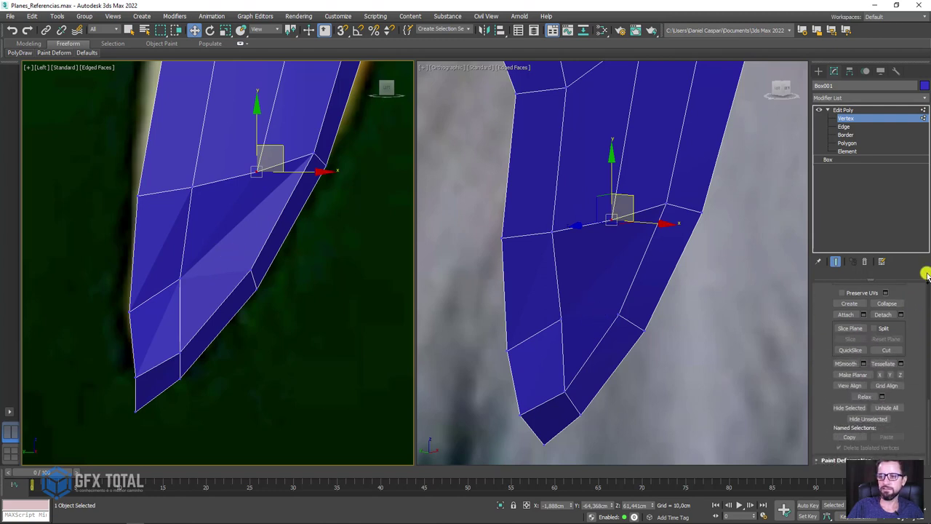
- Cut a new edge across the capped face, from its lower edge through an interior point to the upper edge
{"action": "left_click", "coordinate": [888, 350]}
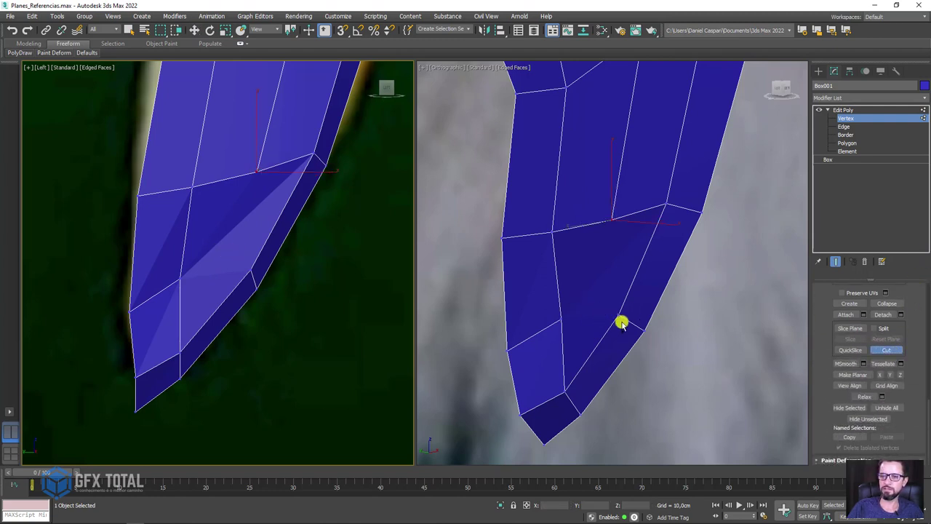
{"action": "left_click", "coordinate": [564, 318]}
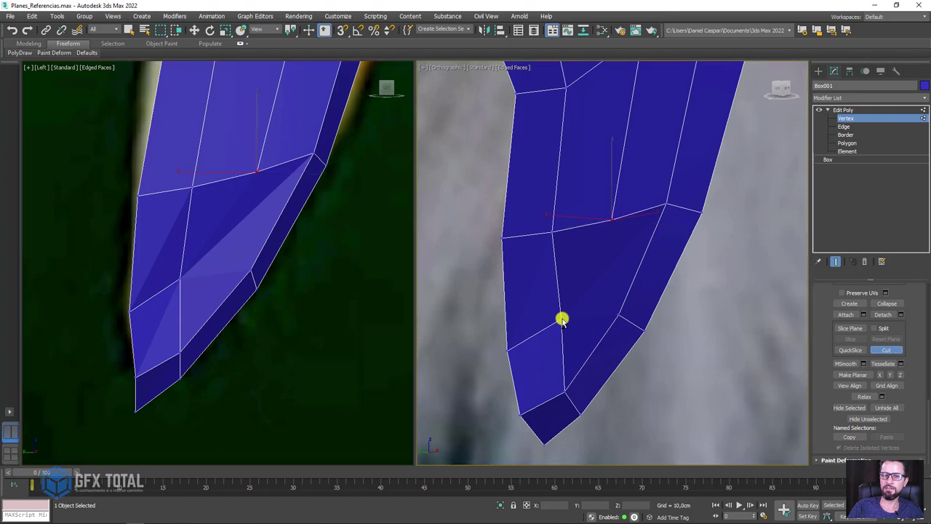
{"action": "left_click", "coordinate": [597, 284]}
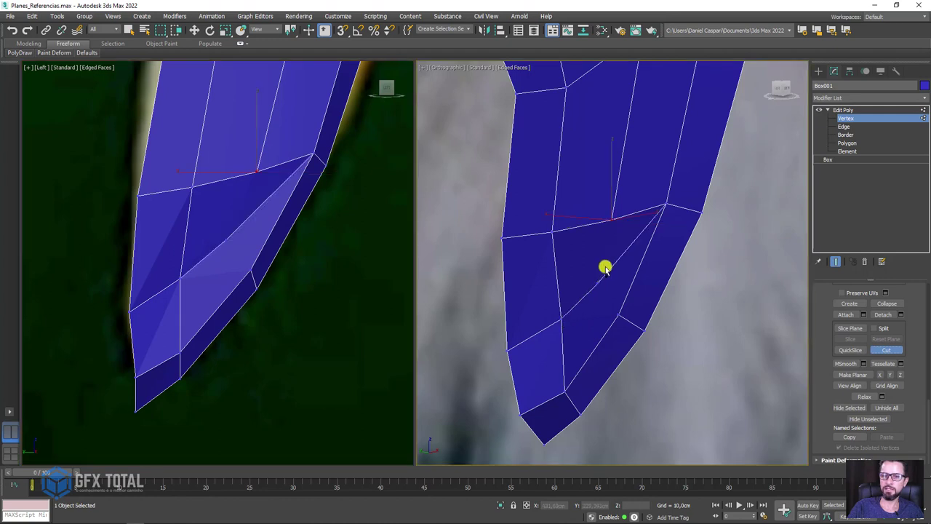
{"action": "left_click", "coordinate": [612, 220]}
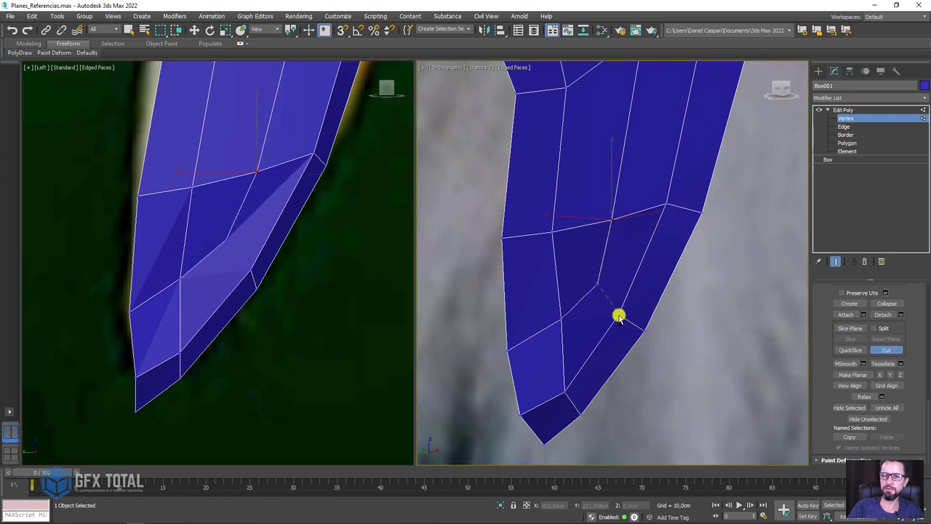
{"action": "right_click", "coordinate": [644, 301]}
{"action": "mouse_move", "coordinate": [644, 301]}
{"action": "middle_mouse_down", "text": "alt"}
{"action": "mouse_move", "coordinate": [686, 318]}
{"action": "mouse_move", "coordinate": [643, 315]}
{"action": "middle_mouse_up", "text": "alt"}
{"action": "scroll", "coordinate": [655, 320], "scroll_direction": "up", "scroll_amount": 3}
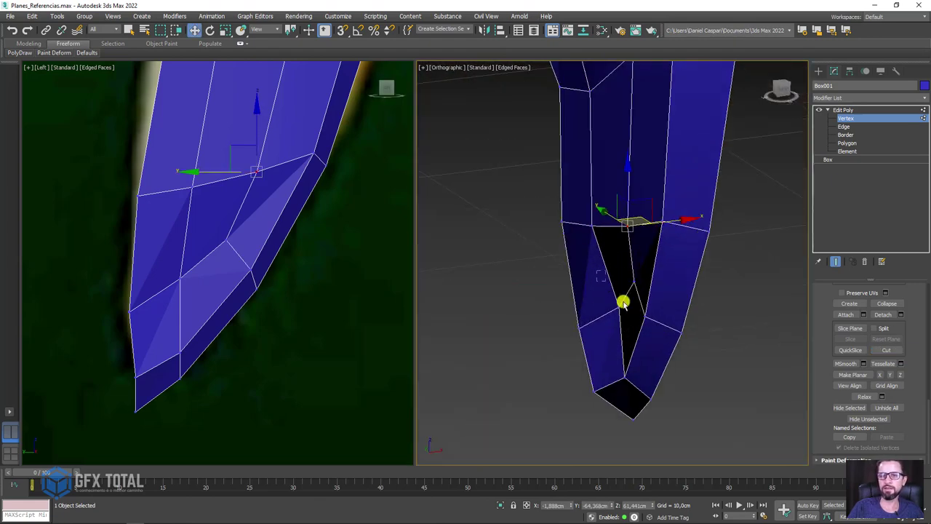
- Set the right viewport to Front and move the cut's vertices down to fit the beak
{"action": "left_click_drag", "start_coordinate": [597, 273], "coordinate": [639, 318]}
{"action": "scroll", "coordinate": [647, 298], "scroll_direction": "up", "scroll_amount": 3}
{"action": "mouse_move", "coordinate": [655, 281]}
{"action": "middle_mouse_down", "text": "alt"}
{"action": "mouse_move", "coordinate": [618, 289]}
{"action": "mouse_move", "coordinate": [586, 224]}
{"action": "mouse_move", "coordinate": [589, 270]}
{"action": "middle_mouse_up", "text": "alt"}
{"action": "right_click", "coordinate": [269, 262]}
{"action": "right_click", "coordinate": [615, 274]}
{"action": "key", "text": "f"}
{"action": "scroll", "coordinate": [510, 179], "scroll_direction": "up", "scroll_amount": 2}
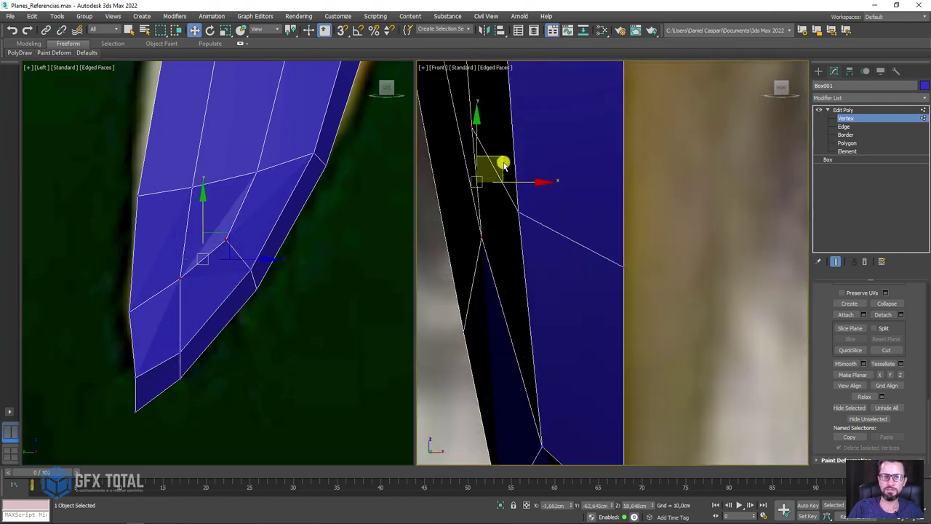
{"action": "mouse_move", "coordinate": [501, 162]}
{"action": "left_mouse_down"}
{"action": "mouse_move", "coordinate": [507, 234]}
{"action": "mouse_move", "coordinate": [501, 229]}
{"action": "left_mouse_up"}
{"action": "left_click", "coordinate": [521, 215]}
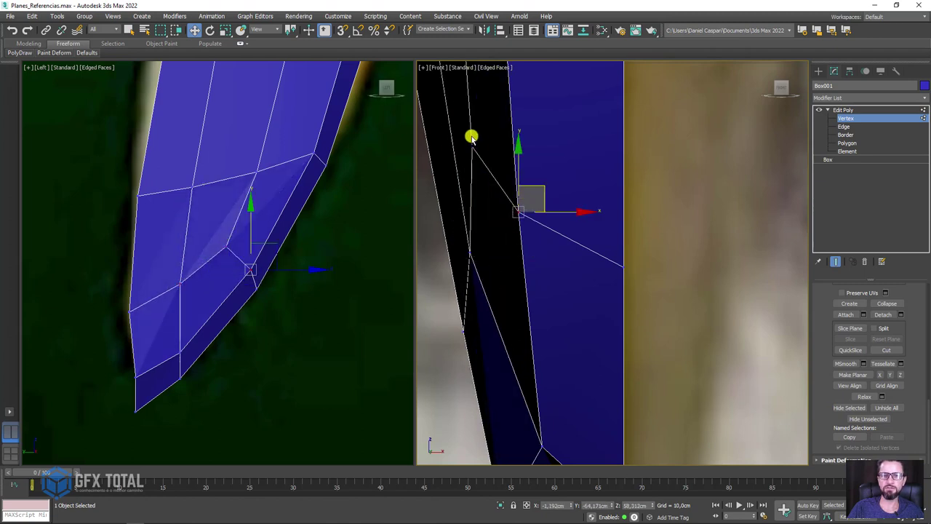
{"action": "left_click_drag", "start_coordinate": [471, 148], "coordinate": [472, 162]}
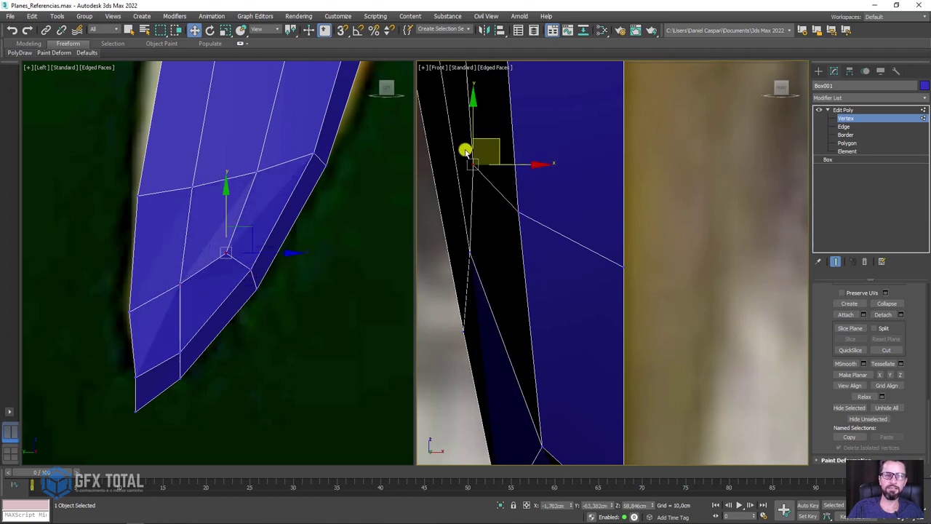
- Move a vertex on the beak's side left and down to reshape its faces
{"action": "scroll", "coordinate": [301, 153], "scroll_direction": "down", "scroll_amount": 3}
{"action": "scroll", "coordinate": [327, 277], "scroll_direction": "down", "scroll_amount": 3}
{"action": "scroll", "coordinate": [291, 266], "scroll_direction": "down", "scroll_amount": 2}
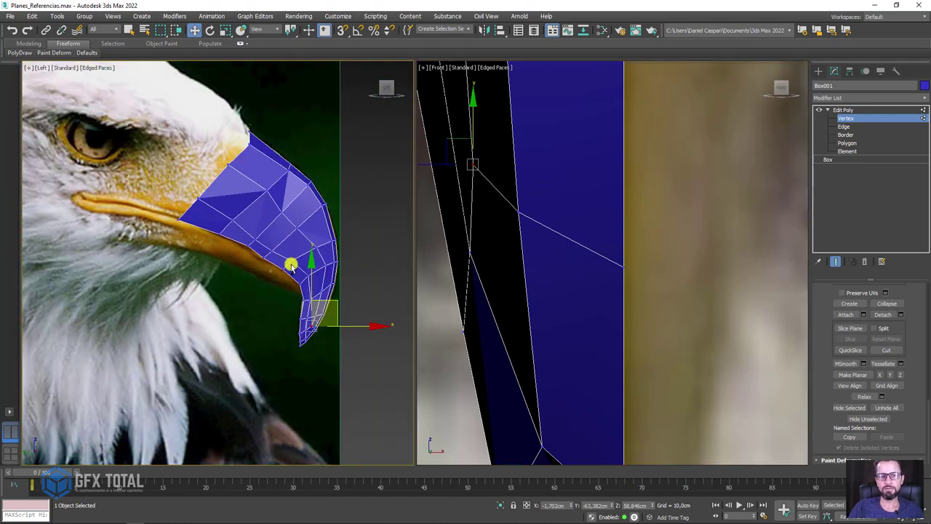
{"action": "scroll", "coordinate": [237, 197], "scroll_direction": "up", "scroll_amount": 4}
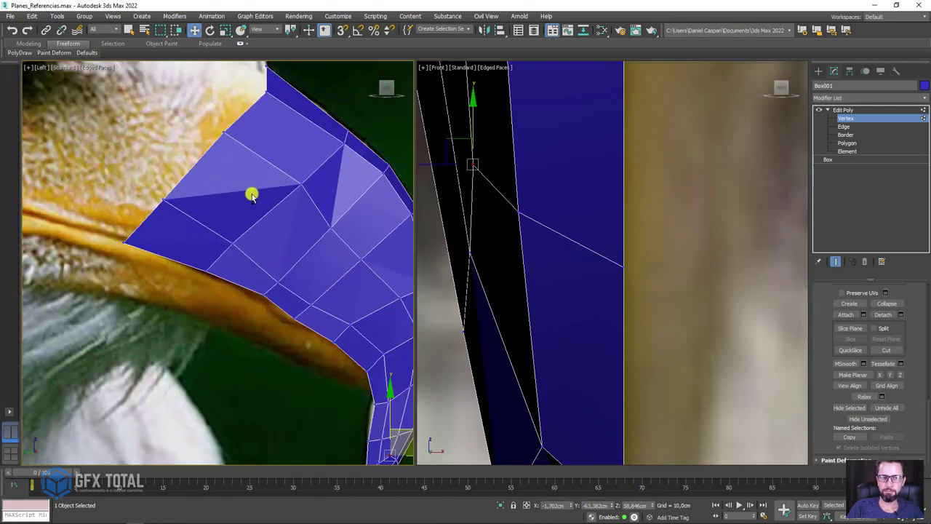
{"action": "left_click", "coordinate": [300, 183]}
{"action": "mouse_move", "coordinate": [307, 165]}
{"action": "left_mouse_down"}
{"action": "mouse_move", "coordinate": [228, 136]}
{"action": "mouse_move", "coordinate": [214, 146]}
{"action": "left_mouse_up"}
{"action": "scroll", "coordinate": [276, 177], "scroll_direction": "down", "scroll_amount": 4}
{"action": "scroll", "coordinate": [582, 174], "scroll_direction": "down", "scroll_amount": 2}
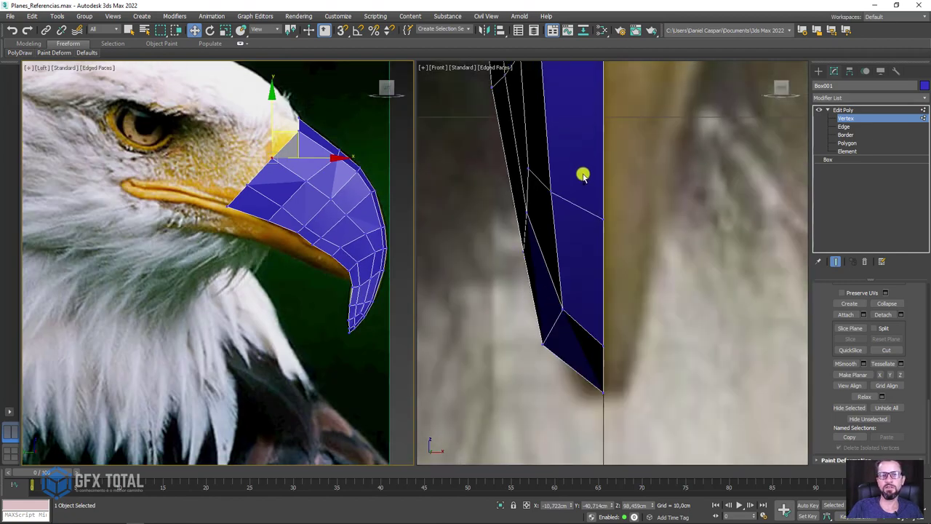
{"action": "scroll", "coordinate": [583, 175], "scroll_direction": "down", "scroll_amount": 3}
{"action": "scroll", "coordinate": [604, 333], "scroll_direction": "up", "scroll_amount": 2}
{"action": "scroll", "coordinate": [629, 274], "scroll_direction": "down", "scroll_amount": 1}
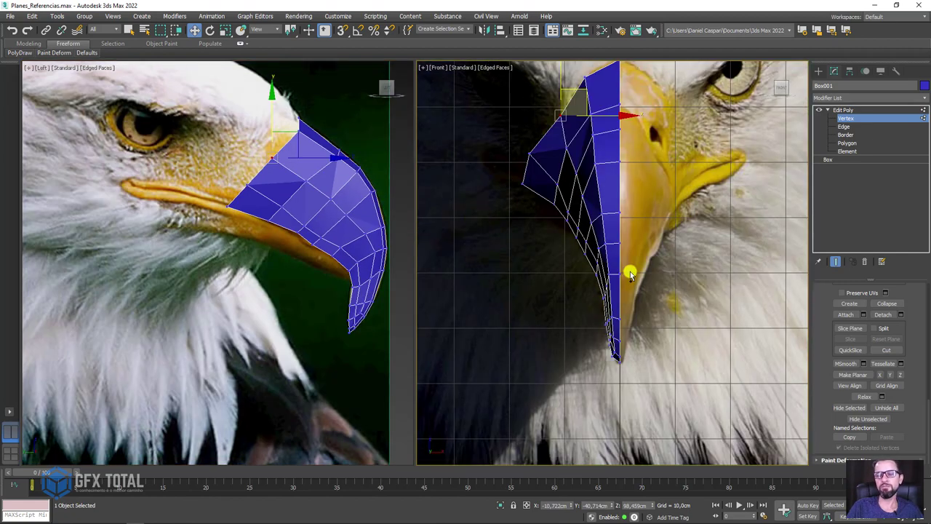
{"action": "middle_click_drag", "start_coordinate": [604, 133], "coordinate": [597, 284]}
- Mirror the beak half as a linked instance and colour it red
{"action": "left_click", "coordinate": [844, 109]}
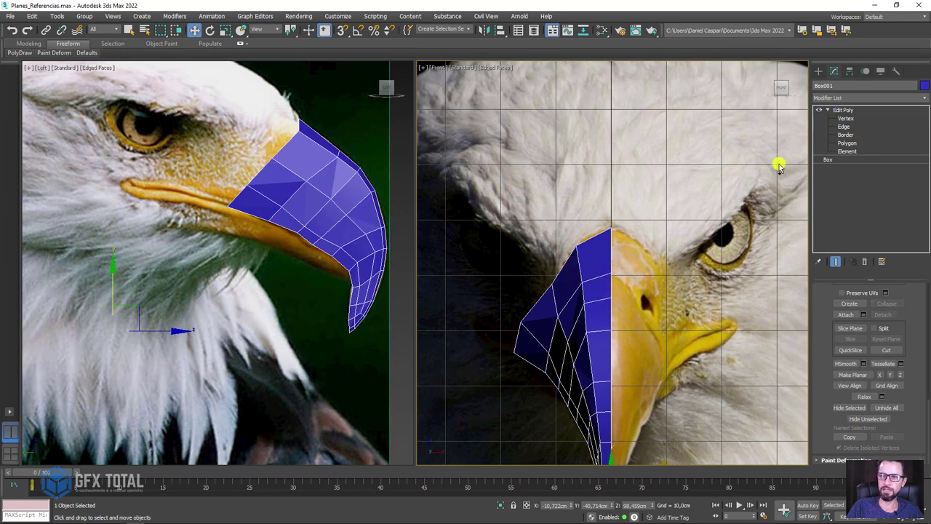
{"action": "middle_click_drag", "start_coordinate": [686, 279], "coordinate": [627, 89]}
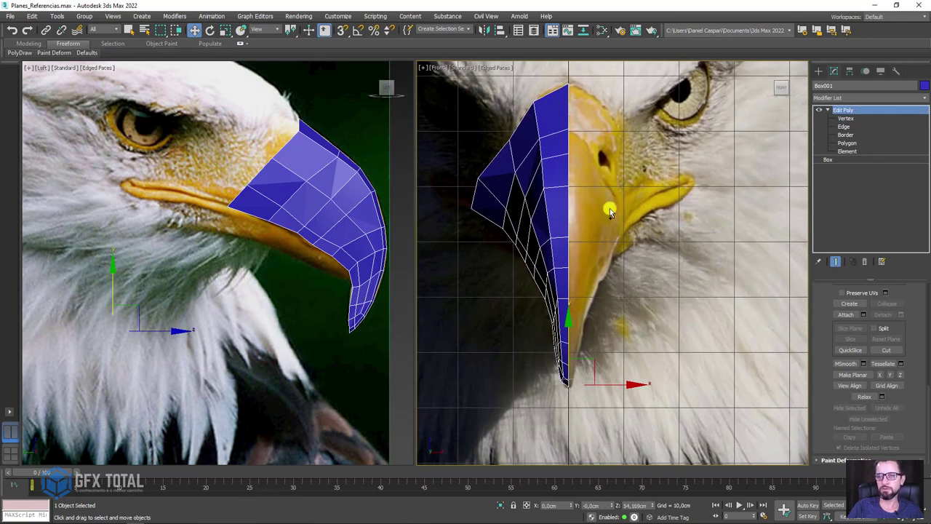
{"action": "left_click", "coordinate": [485, 33]}
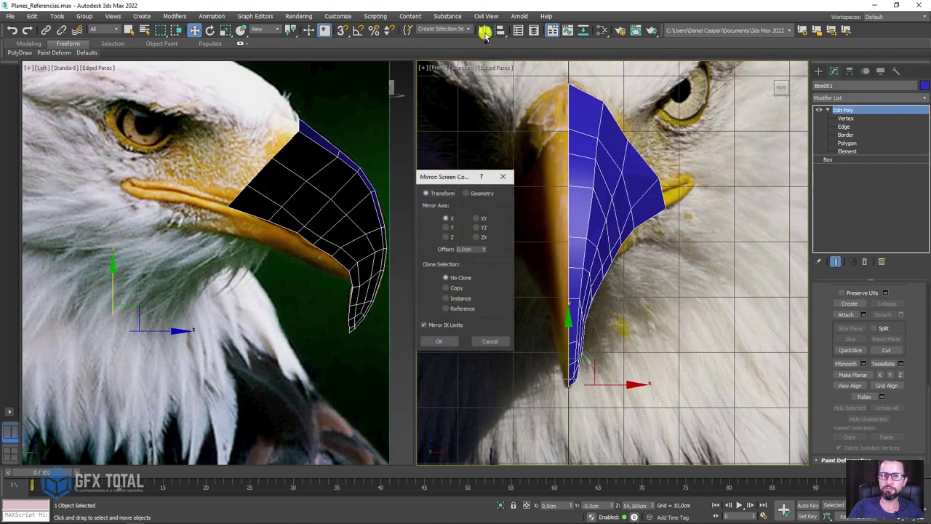
{"action": "left_click", "coordinate": [449, 298]}
{"action": "left_click", "coordinate": [439, 341]}
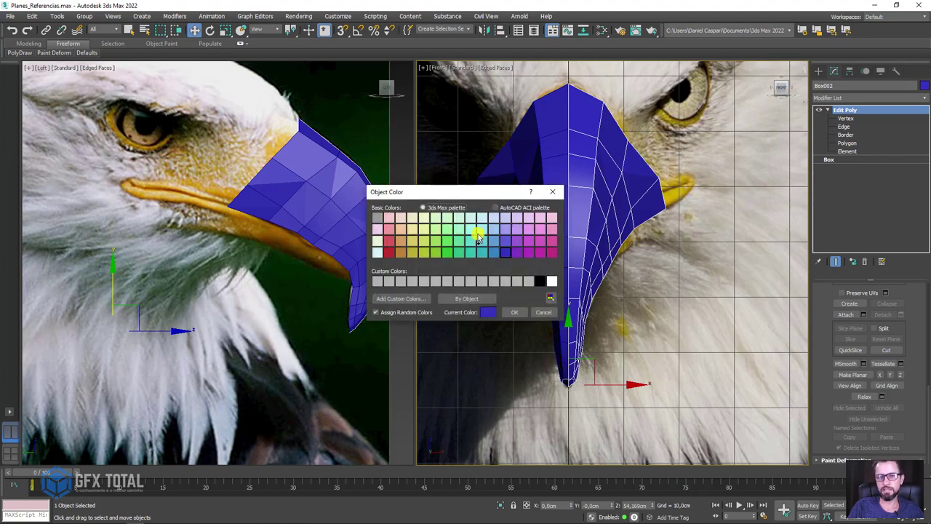
{"action": "left_click", "coordinate": [392, 253]}
{"action": "left_click", "coordinate": [515, 313]}
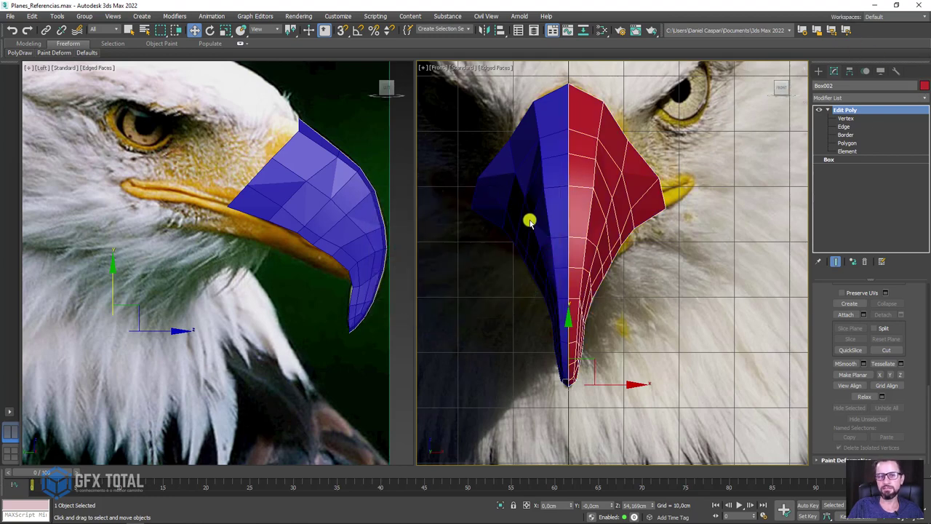
- Widen the blue beak half by moving its side vertices to the left
{"action": "left_click", "coordinate": [529, 218]}
{"action": "left_click", "coordinate": [848, 118]}
{"action": "left_click_drag", "start_coordinate": [427, 108], "coordinate": [544, 233]}
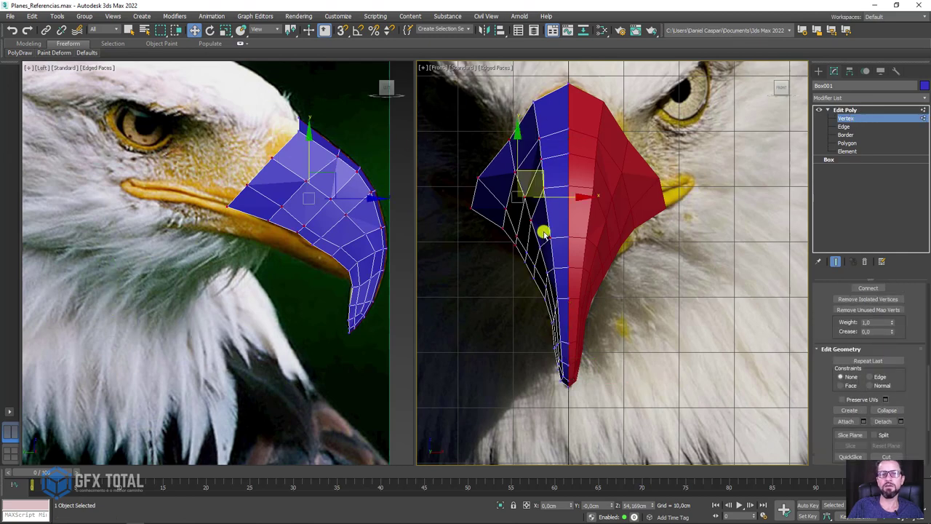
{"action": "left_click_drag", "start_coordinate": [535, 170], "coordinate": [468, 166]}
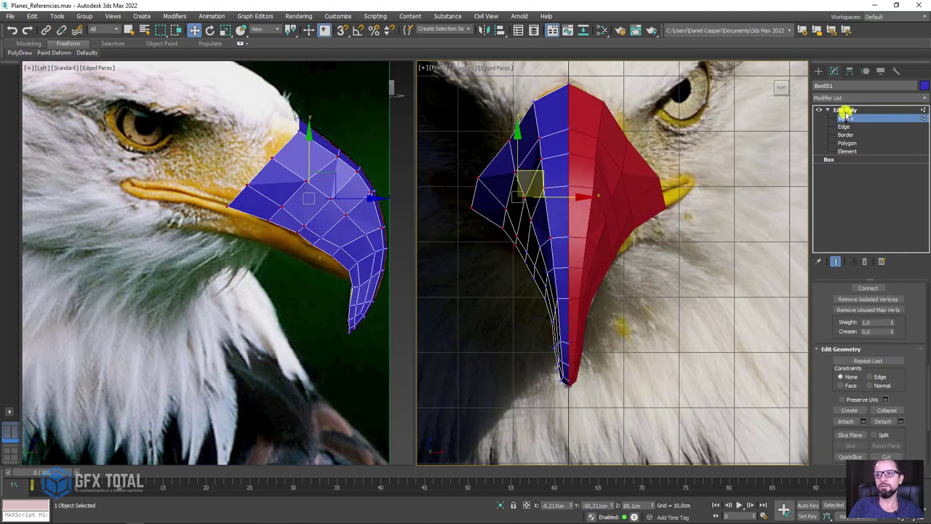
{"action": "left_click", "coordinate": [846, 111]}
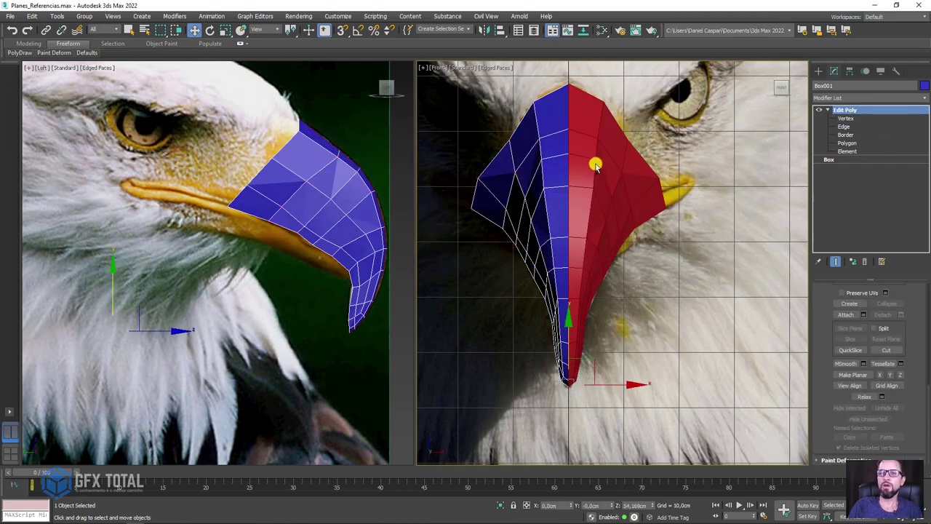
{"action": "left_click", "coordinate": [571, 166]}
- Add a Symmetry modifier to the beak with Mirror Axis X and Flip checked
{"action": "key", "text": "ctrl+z"}
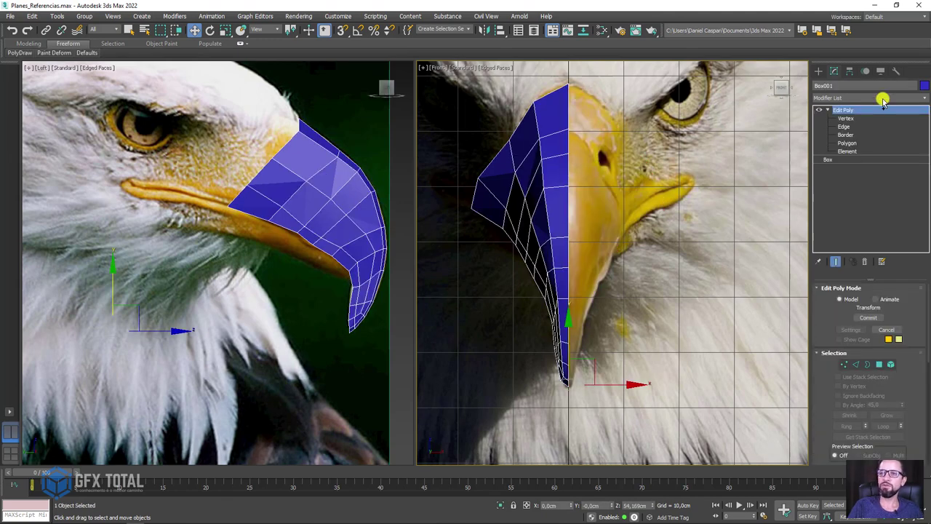
{"action": "left_click", "coordinate": [881, 98]}
{"action": "left_click_drag", "start_coordinate": [925, 167], "coordinate": [929, 418]}
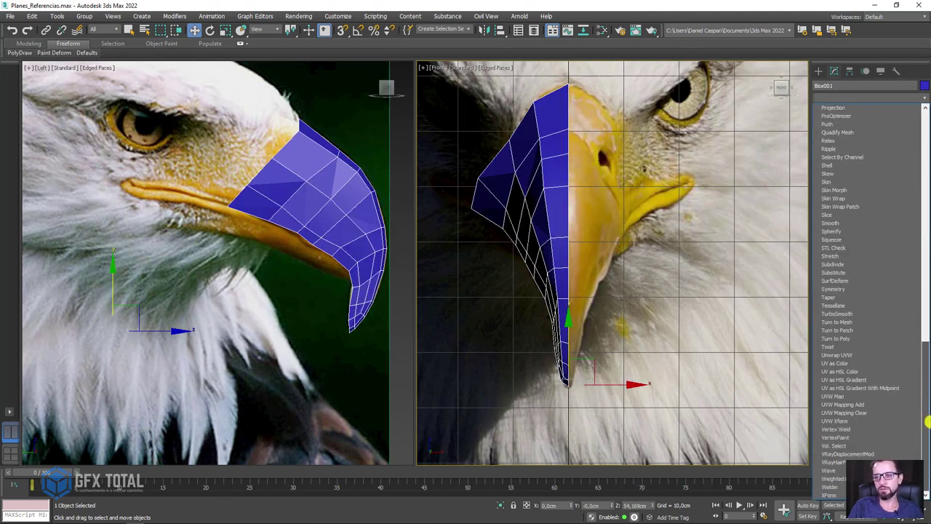
{"action": "left_click", "coordinate": [843, 289]}
{"action": "scroll", "coordinate": [720, 309], "scroll_direction": "down", "scroll_amount": 2}
{"action": "left_click", "coordinate": [844, 330]}
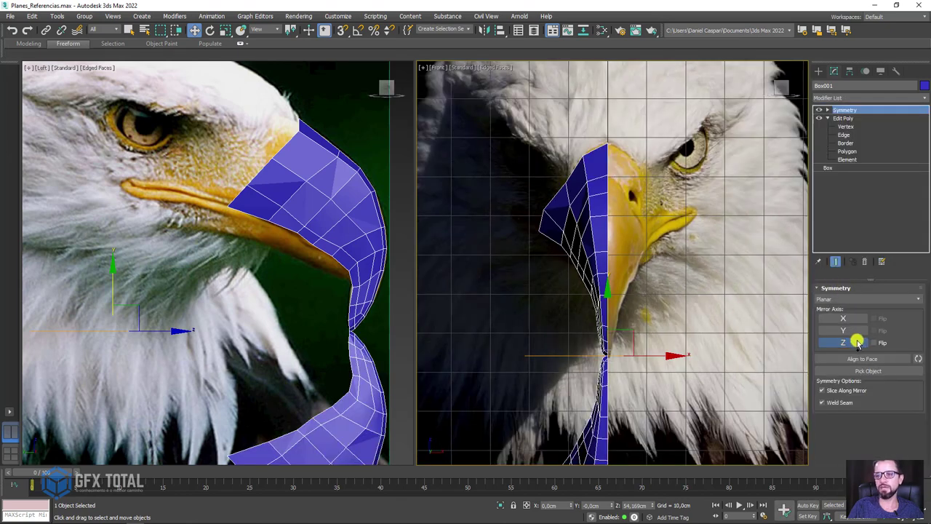
{"action": "left_click", "coordinate": [843, 318]}
{"action": "left_click", "coordinate": [876, 320]}
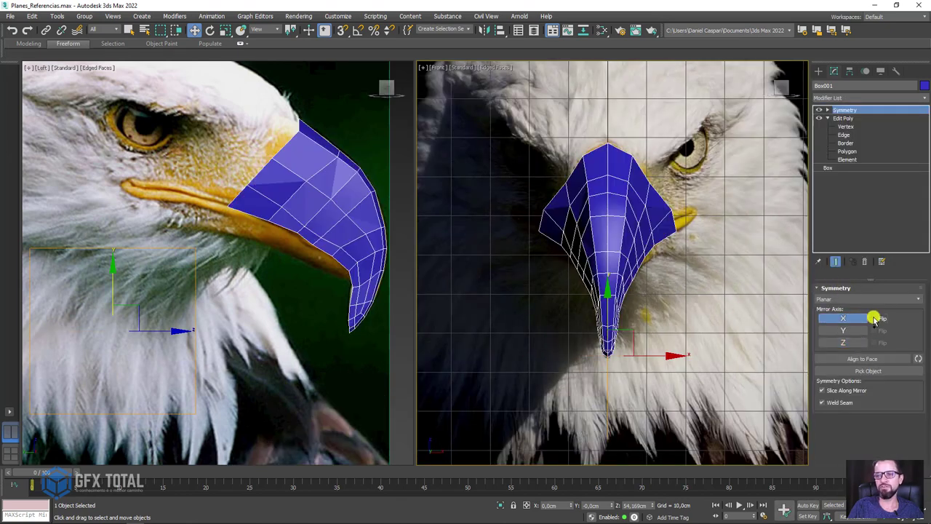
- Stretch the beak's side vertices outward to widen the mirrored beak
{"action": "left_click", "coordinate": [846, 127]}
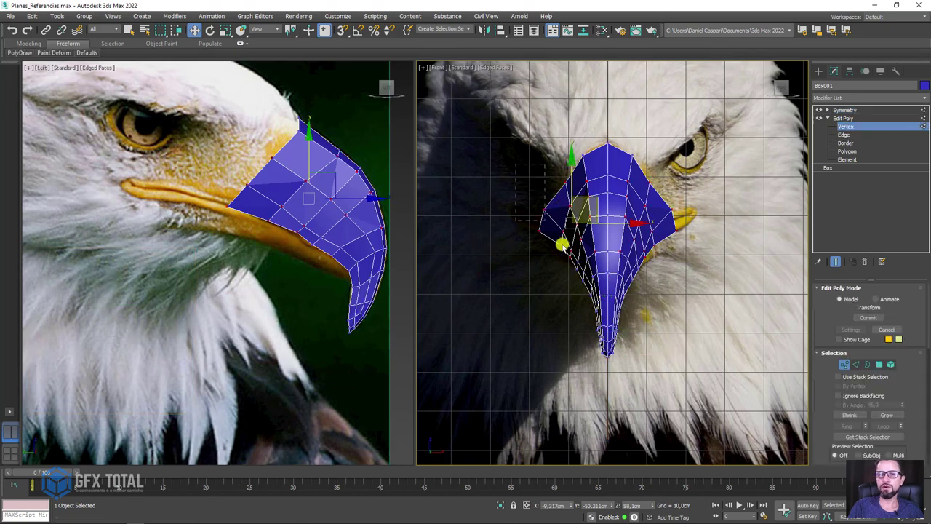
{"action": "mouse_move", "coordinate": [572, 208]}
{"action": "left_mouse_down"}
{"action": "mouse_move", "coordinate": [524, 216]}
{"action": "mouse_move", "coordinate": [507, 165]}
{"action": "left_mouse_up"}
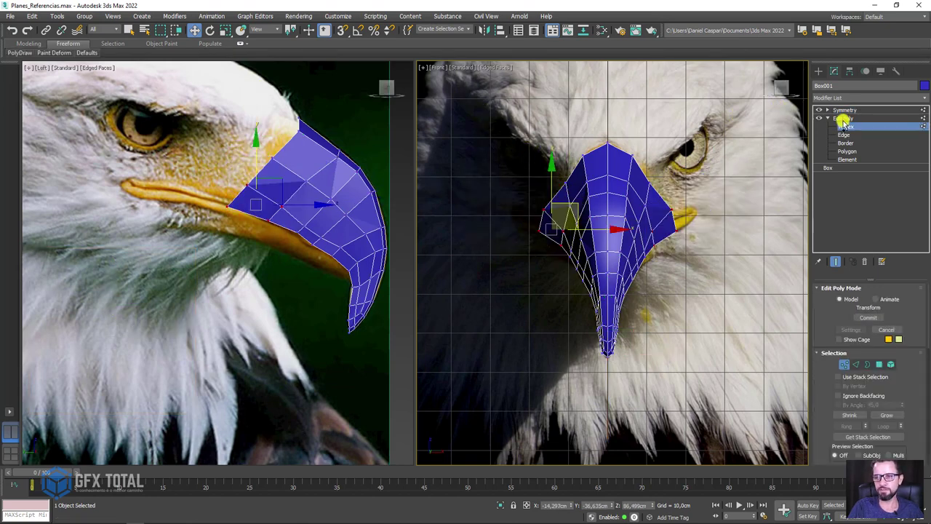
{"action": "left_click", "coordinate": [844, 118]}
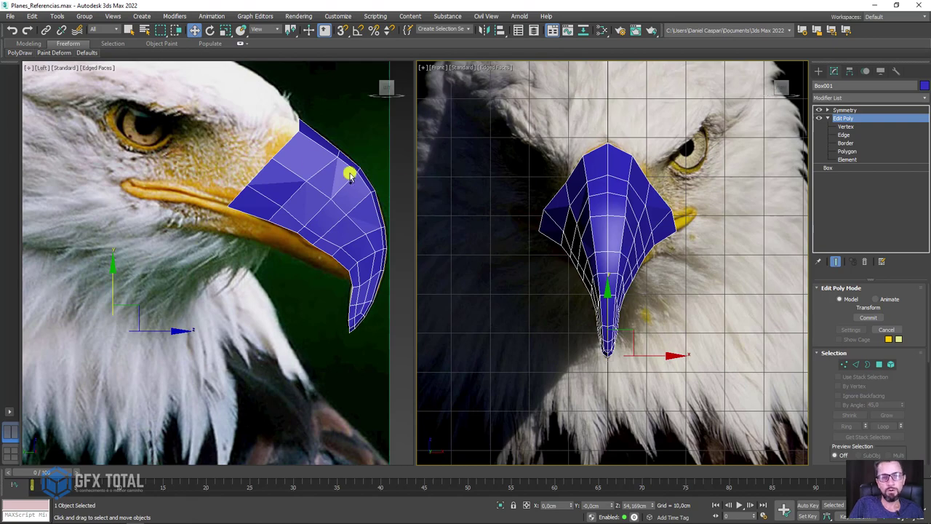
{"action": "scroll", "coordinate": [239, 166], "scroll_direction": "up", "scroll_amount": 2}
{"action": "scroll", "coordinate": [519, 174], "scroll_direction": "up", "scroll_amount": 2}
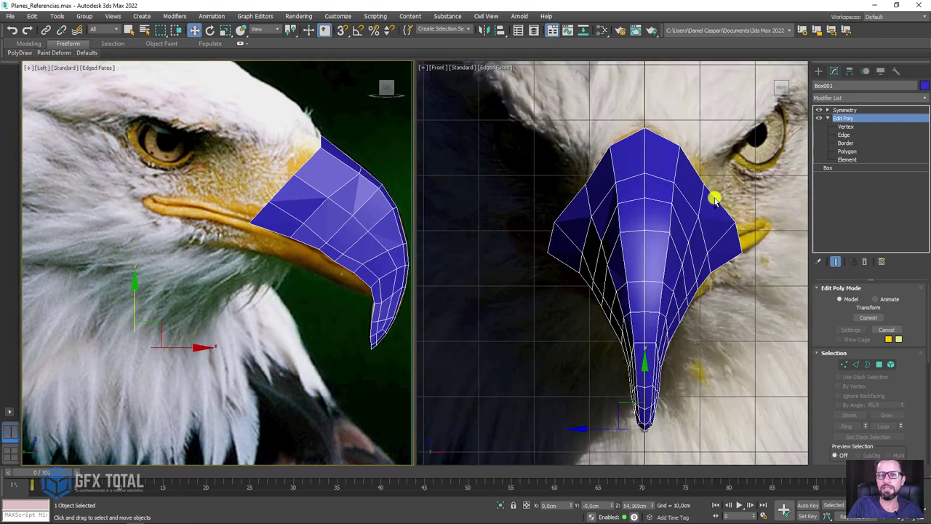
{"action": "middle_click_drag", "start_coordinate": [715, 199], "coordinate": [649, 177]}
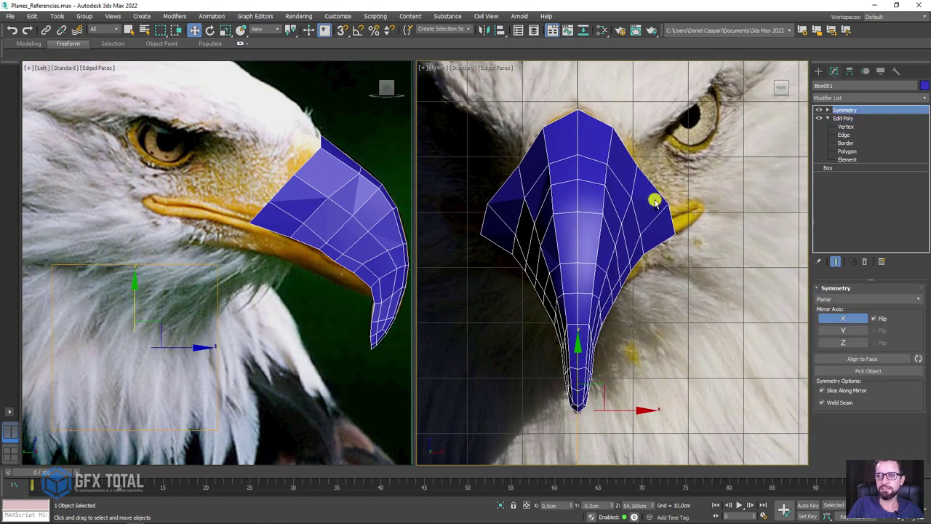
- Remove the old Symmetry modifier, mirror an instance, delete one half, and add a fresh Symmetry modifier
{"action": "left_click", "coordinate": [864, 261]}
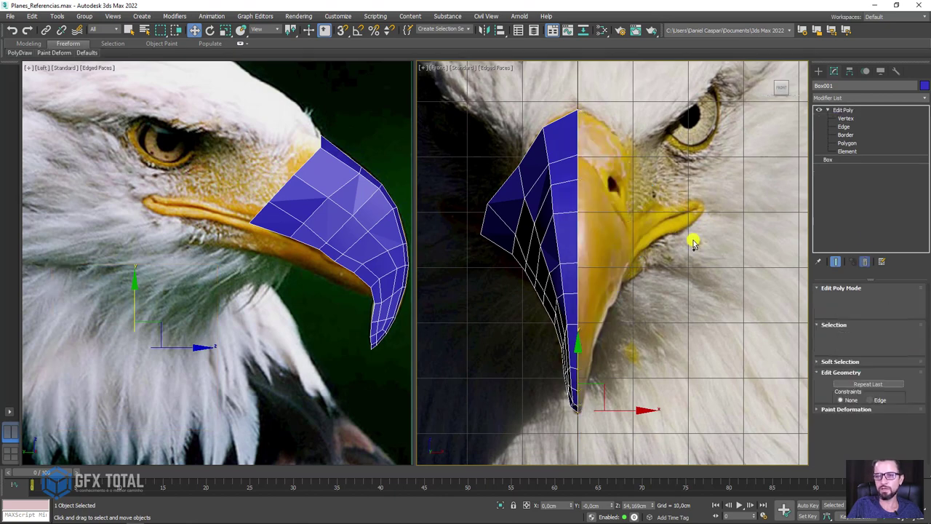
{"action": "left_click", "coordinate": [484, 30]}
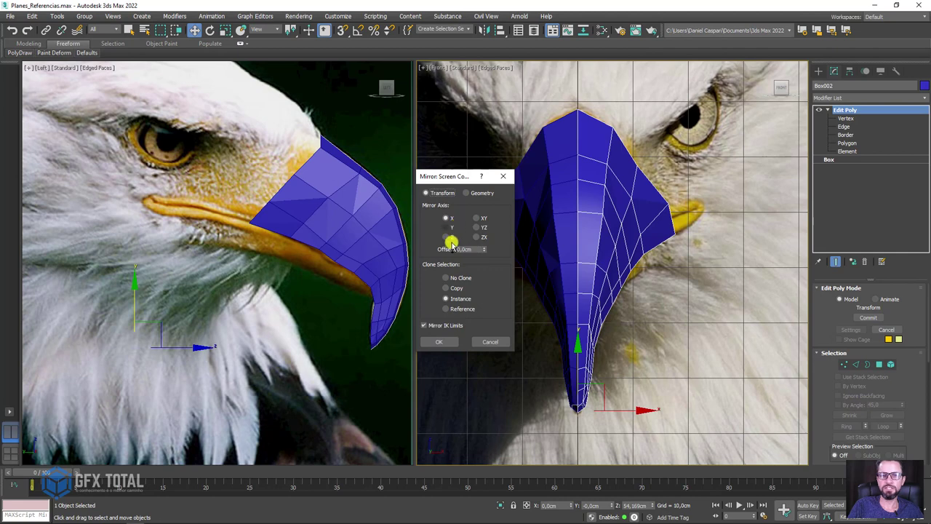
{"action": "left_click", "coordinate": [441, 345]}
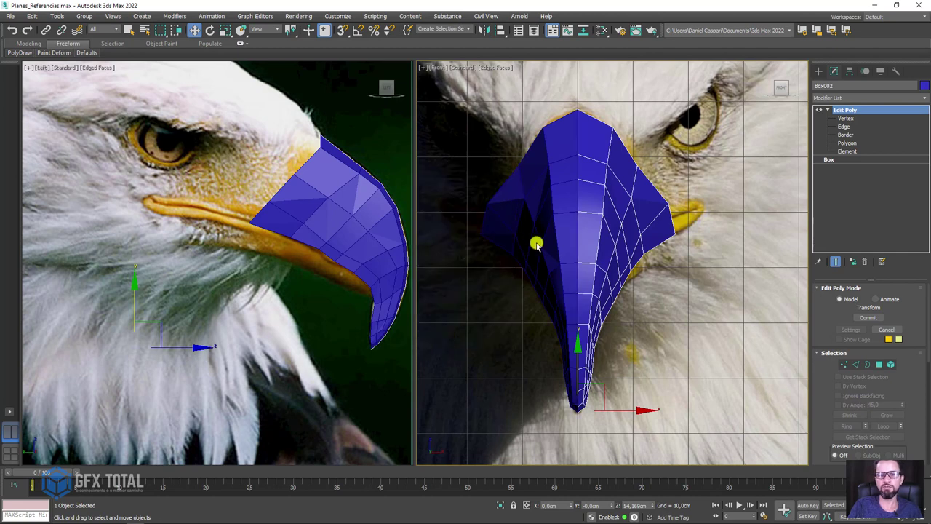
{"action": "key", "text": "ctrl+z"}
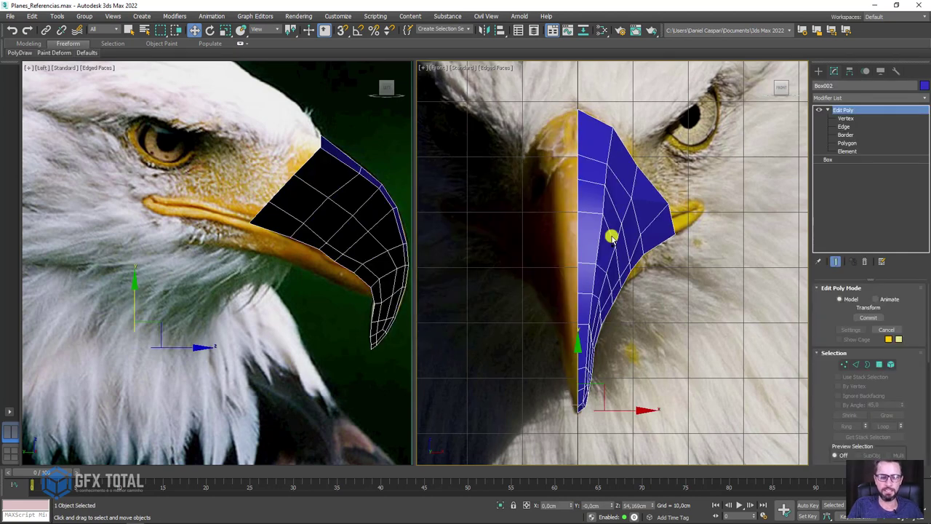
{"action": "key", "text": "alt+s"}
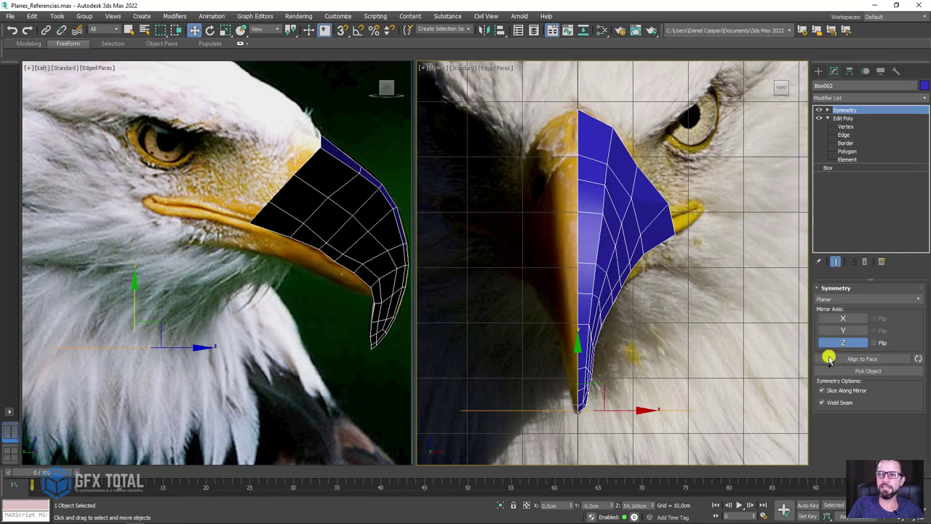
- Set the new Symmetry modifier to mirror on X with Flip, completing the beak
{"action": "left_click", "coordinate": [844, 319]}
{"action": "left_click", "coordinate": [874, 319]}
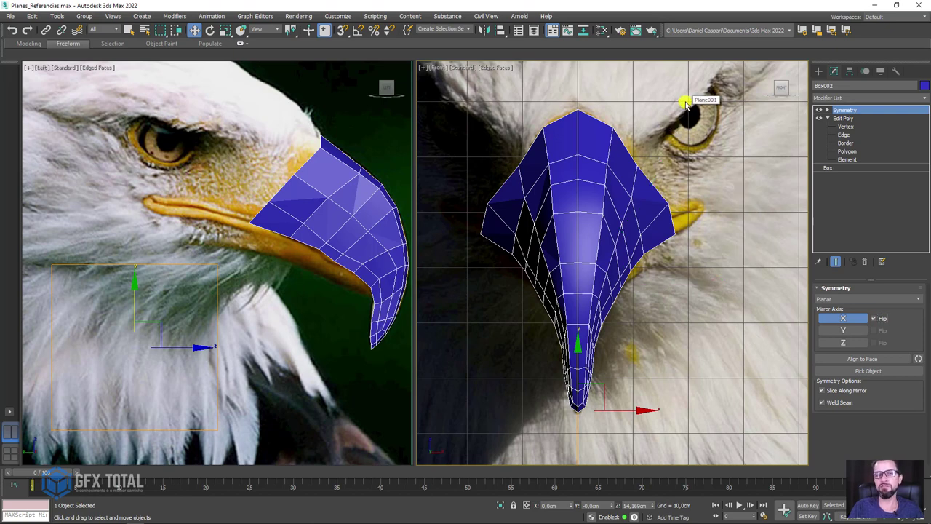
{"action": "left_click", "coordinate": [844, 134]}
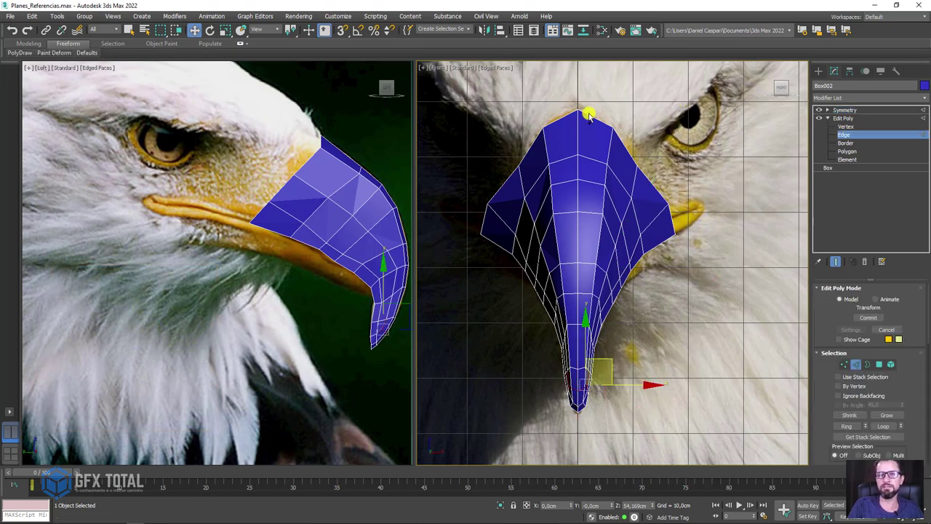
{"action": "middle_click_drag", "start_coordinate": [320, 125], "coordinate": [299, 204]}
{"action": "scroll", "coordinate": [299, 204], "scroll_direction": "up", "scroll_amount": 2}
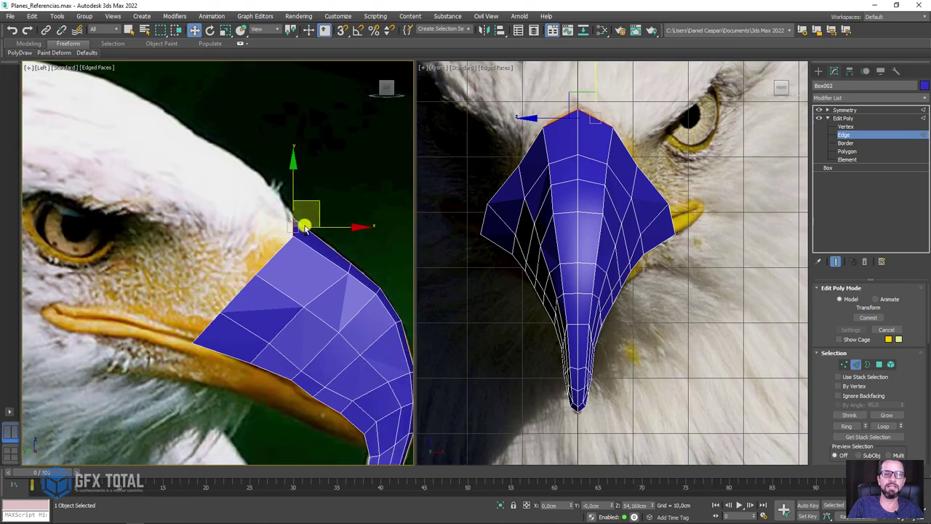
- Move the beak's top vertex back toward the brow in the side view
{"action": "left_click", "coordinate": [846, 126]}
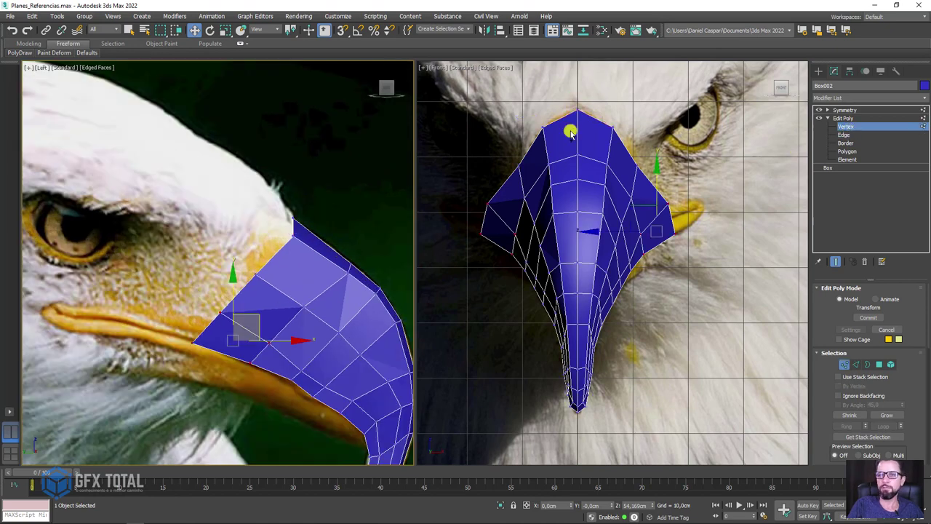
{"action": "left_click", "coordinate": [605, 114]}
{"action": "scroll", "coordinate": [284, 230], "scroll_direction": "up", "scroll_amount": 2}
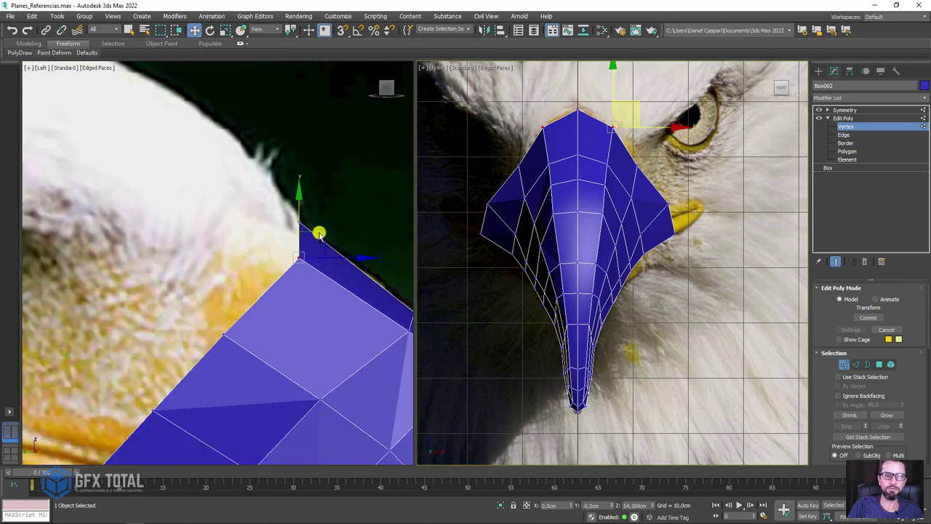
{"action": "left_click_drag", "start_coordinate": [318, 232], "coordinate": [303, 230]}
{"action": "scroll", "coordinate": [303, 230], "scroll_direction": "down", "scroll_amount": 4}
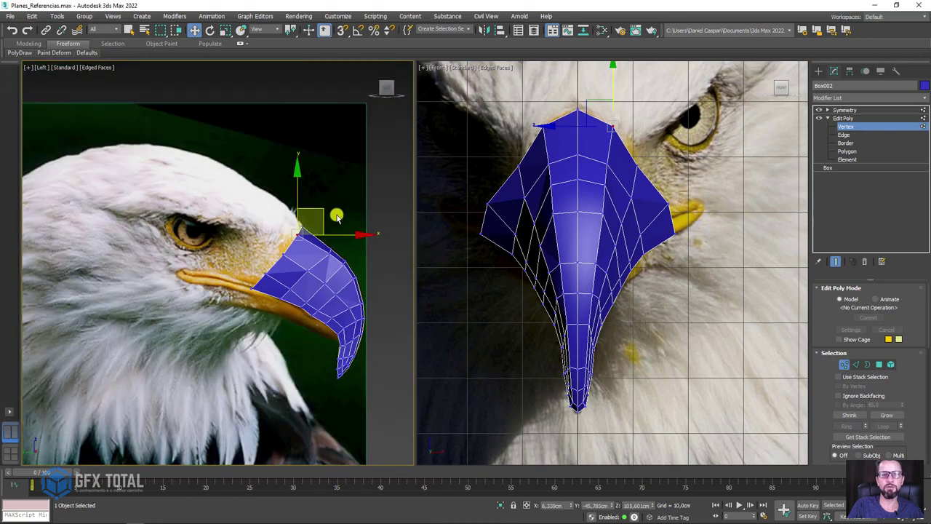
{"action": "scroll", "coordinate": [322, 152], "scroll_direction": "up", "scroll_amount": 2}
{"action": "scroll", "coordinate": [342, 131], "scroll_direction": "up", "scroll_amount": 3}
{"action": "scroll", "coordinate": [408, 94], "scroll_direction": "up", "scroll_amount": 3}
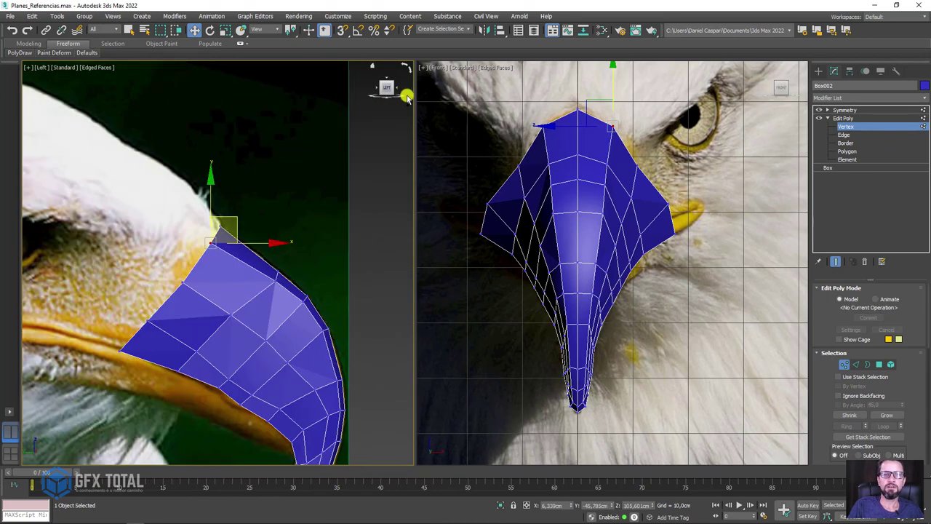
{"action": "scroll", "coordinate": [386, 88], "scroll_direction": "up", "scroll_amount": 2}
{"action": "scroll", "coordinate": [387, 89], "scroll_direction": "down", "scroll_amount": 3}
{"action": "scroll", "coordinate": [385, 94], "scroll_direction": "down", "scroll_amount": 3}
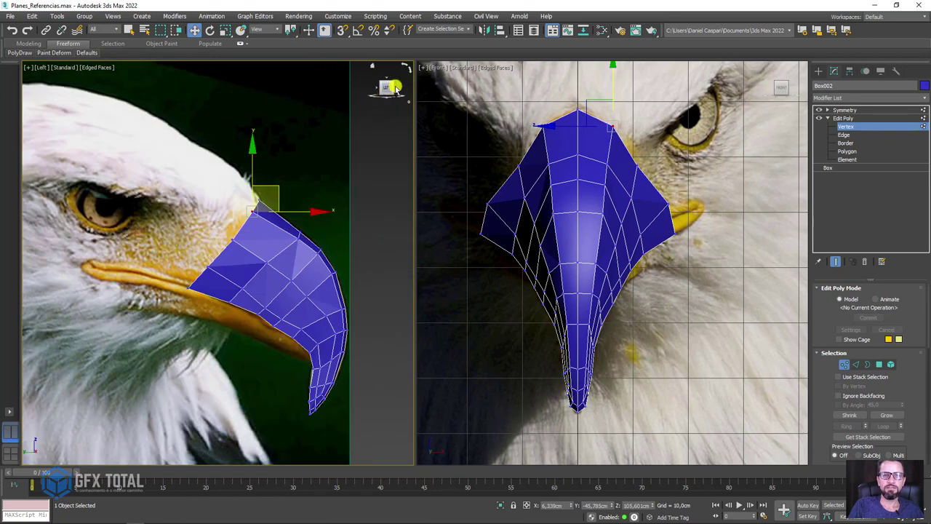
{"action": "left_click", "coordinate": [398, 88]}
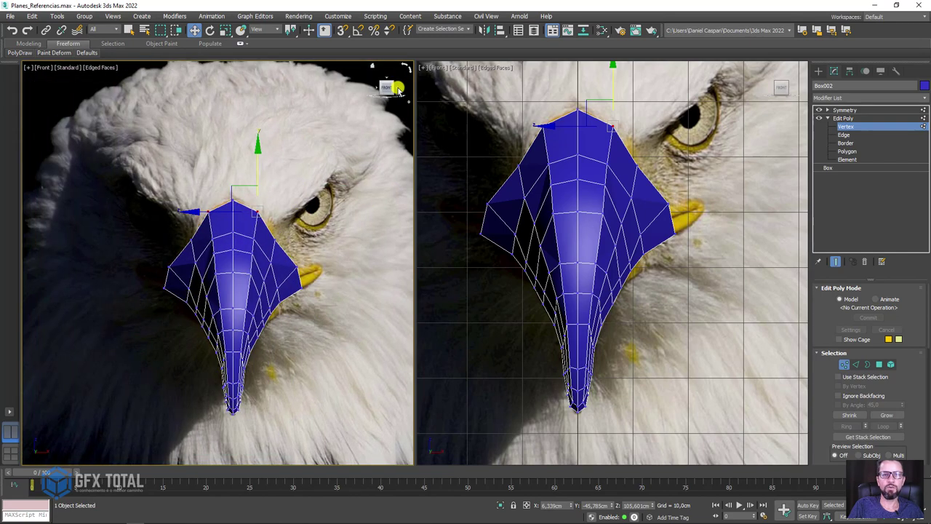
{"action": "left_click", "coordinate": [398, 88]}
{"action": "scroll", "coordinate": [272, 253], "scroll_direction": "down", "scroll_amount": 5}
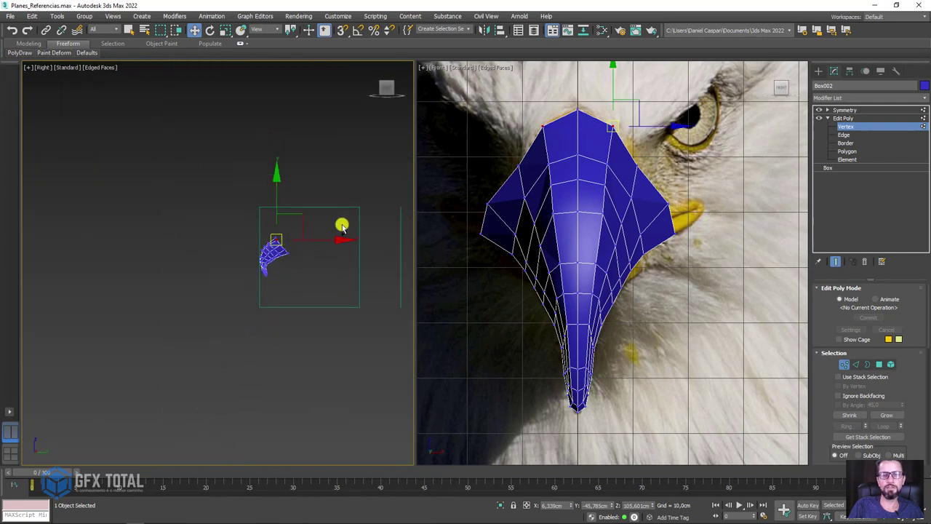
{"action": "left_click", "coordinate": [843, 119]}
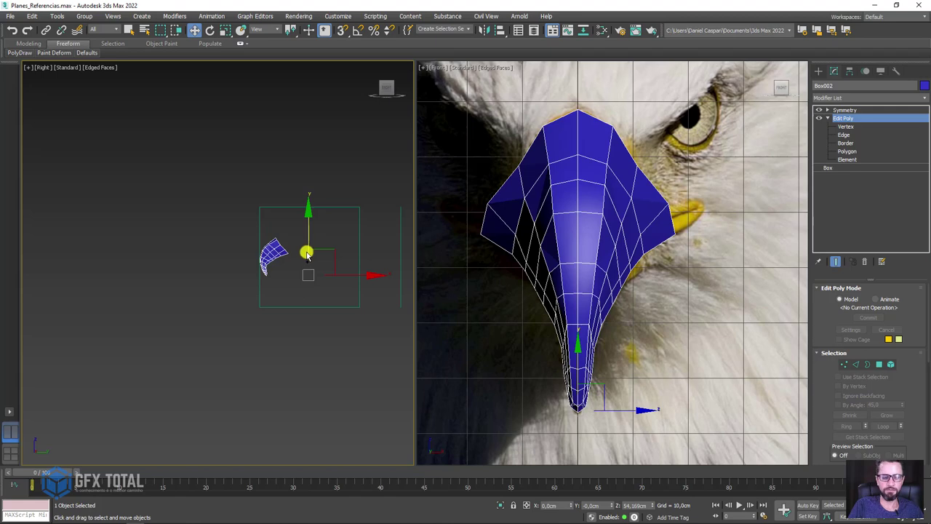
- Switch the viewport to Perspective and convert Plane002 to an editable poly
{"action": "key", "text": "p"}
{"action": "scroll", "coordinate": [306, 258], "scroll_direction": "down", "scroll_amount": 5}
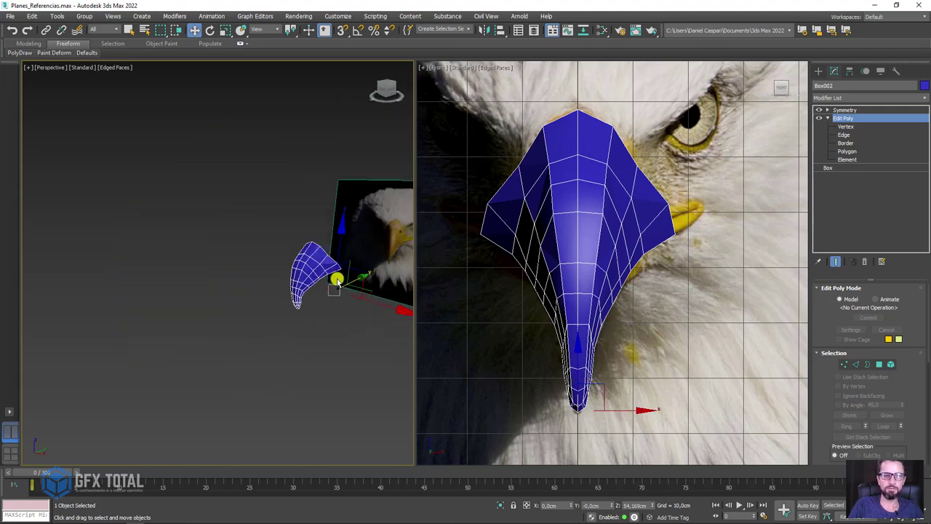
{"action": "left_click", "coordinate": [295, 256]}
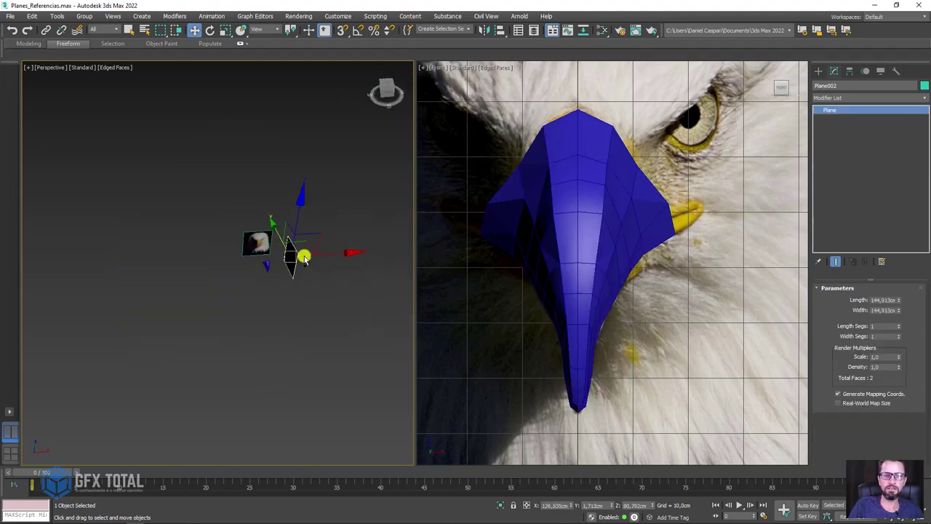
{"action": "scroll", "coordinate": [313, 259], "scroll_direction": "up", "scroll_amount": 3}
{"action": "mouse_move", "coordinate": [318, 258]}
{"action": "middle_mouse_down", "text": "alt"}
{"action": "mouse_move", "coordinate": [139, 272]}
{"action": "mouse_move", "coordinate": [249, 248]}
{"action": "middle_mouse_up", "text": "alt"}
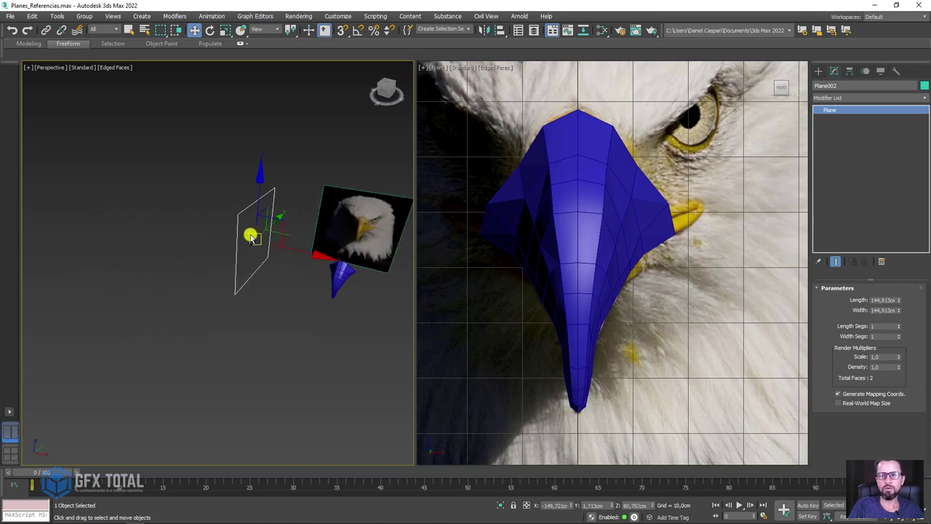
{"action": "right_click", "coordinate": [250, 239]}
{"action": "mouse_move", "coordinate": [299, 332]}
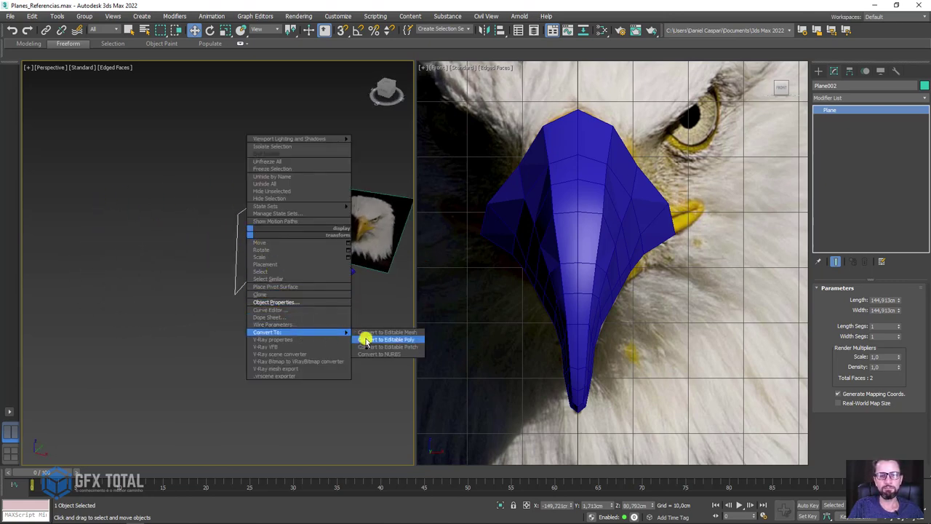
{"action": "left_click", "coordinate": [366, 340]}
- Select a face of the side reference plane and orbit until it faces the camera
{"action": "left_click", "coordinate": [880, 300]}
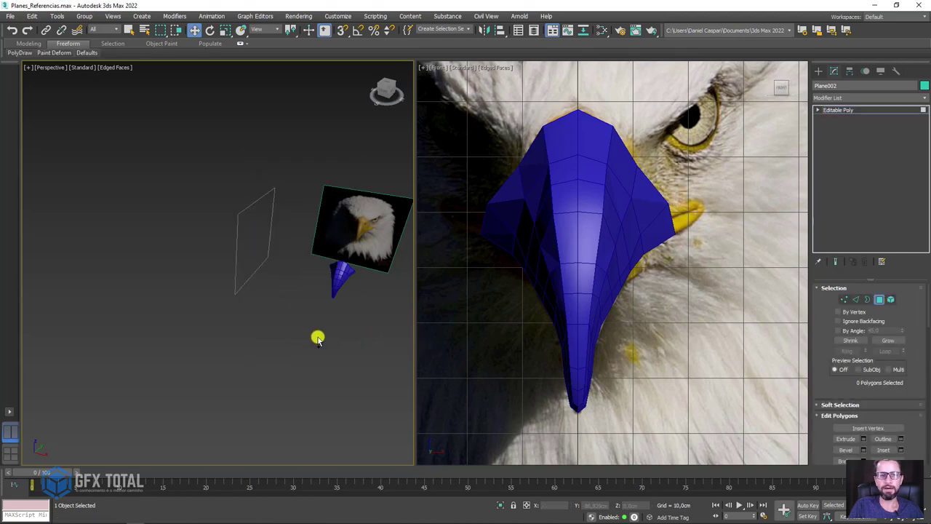
{"action": "left_click", "coordinate": [270, 255]}
{"action": "middle_click_drag", "start_coordinate": [270, 255], "coordinate": [291, 262], "text": "alt"}
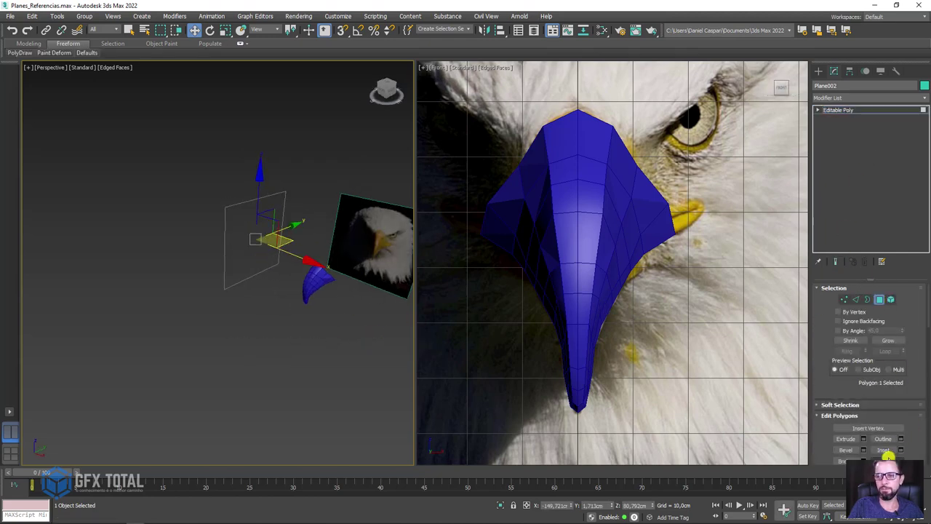
{"action": "middle_click_drag", "start_coordinate": [401, 379], "coordinate": [240, 321], "text": "alt"}
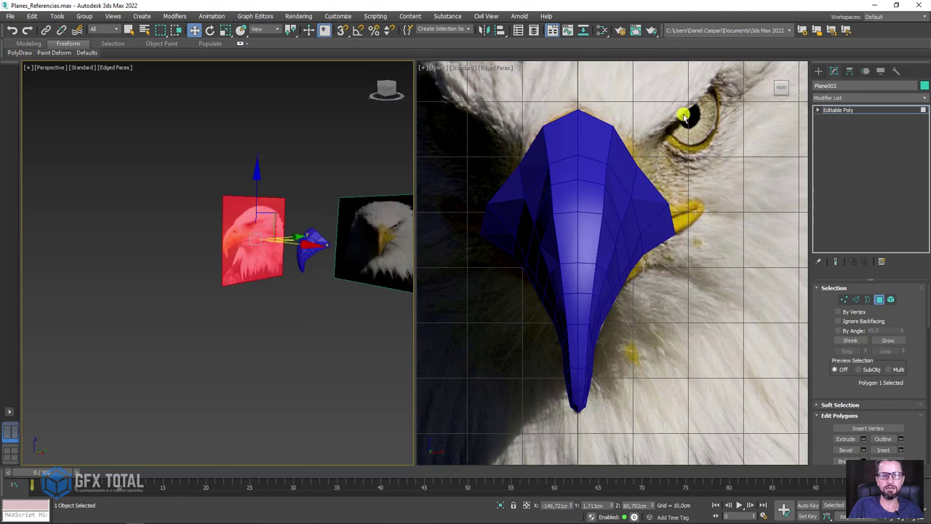
{"action": "left_click", "coordinate": [835, 110]}
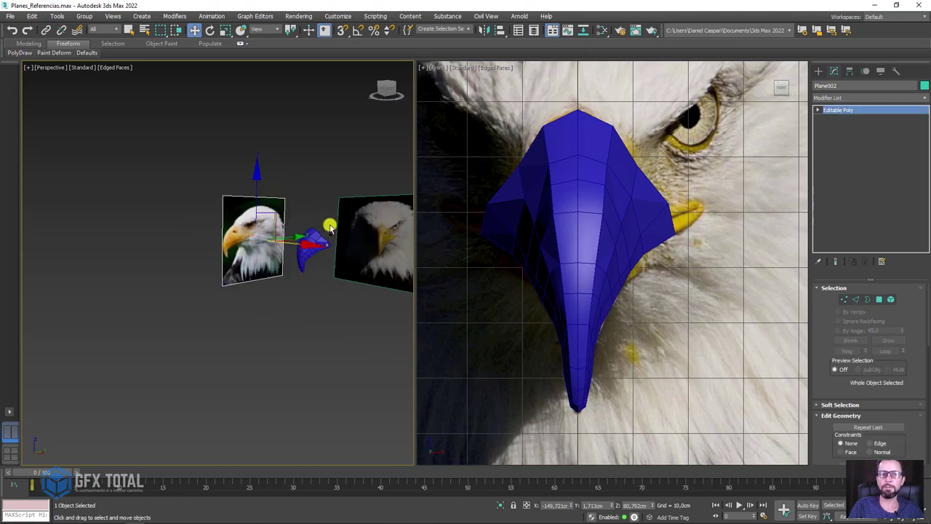
{"action": "middle_click_drag", "start_coordinate": [283, 211], "coordinate": [233, 208], "text": "alt"}
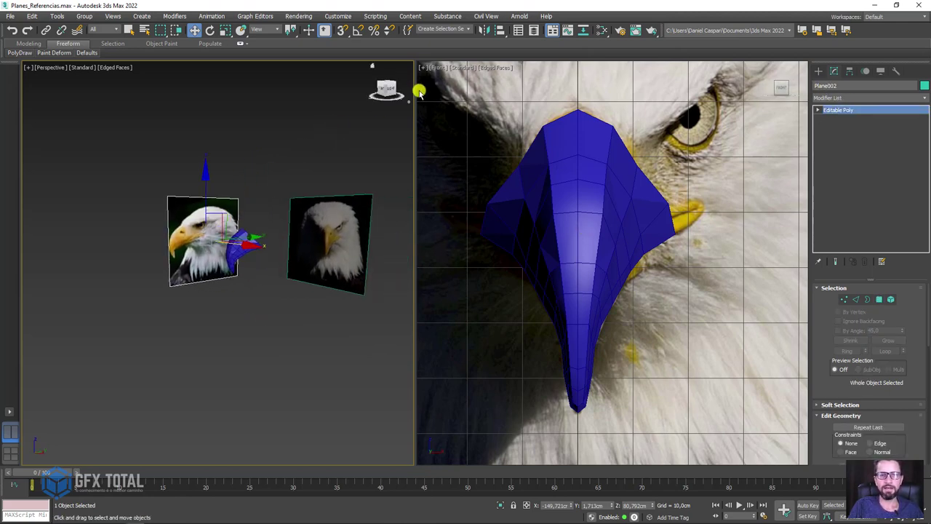
- Change the viewport to the Right view showing the eagle's profile reference
{"action": "key", "text": "r"}
{"action": "middle_click_drag", "start_coordinate": [354, 142], "coordinate": [291, 188], "text": "alt"}
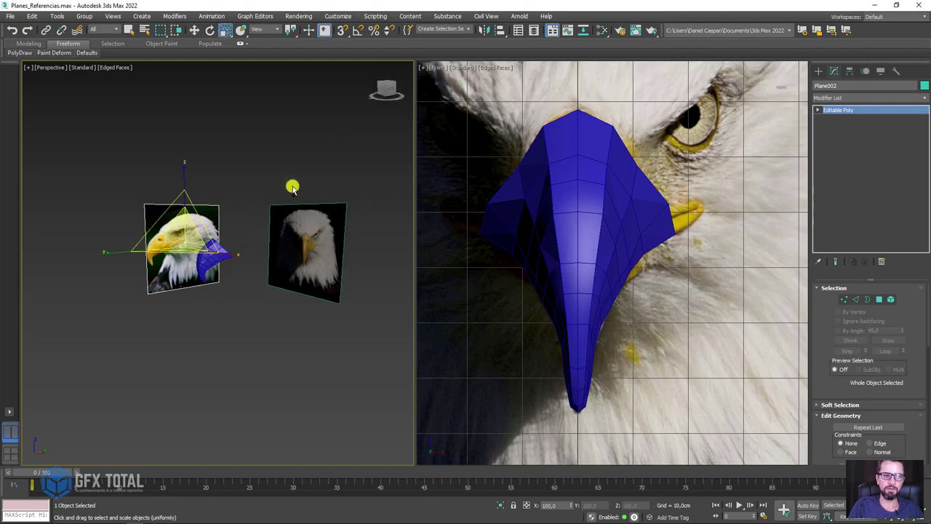
{"action": "mouse_move", "coordinate": [387, 87]}
{"action": "left_mouse_down"}
{"action": "mouse_move", "coordinate": [374, 109]}
{"action": "mouse_move", "coordinate": [189, 140]}
{"action": "left_mouse_up"}
{"action": "left_click", "coordinate": [50, 68]}
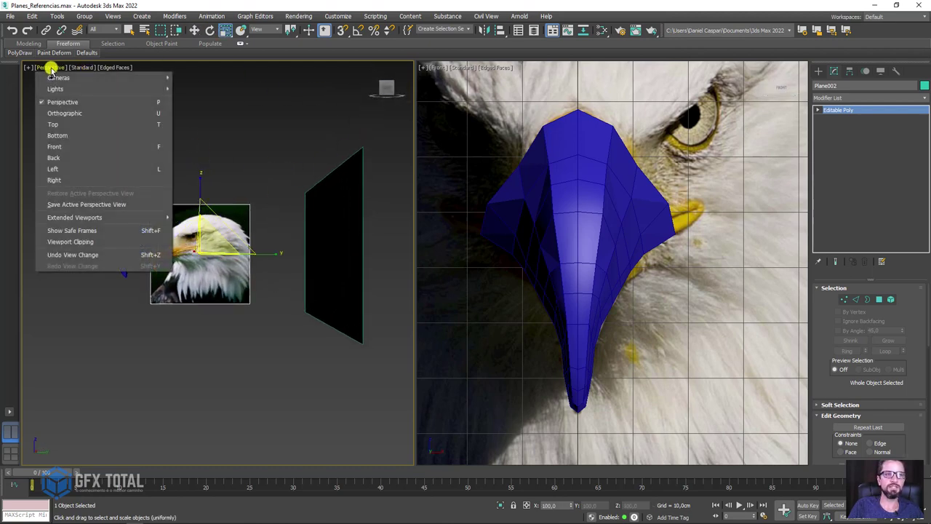
{"action": "left_click", "coordinate": [63, 180]}
- Select Box002 at Vertex level and move its upper outline vertices out onto the beak's edge
{"action": "key", "text": "z"}
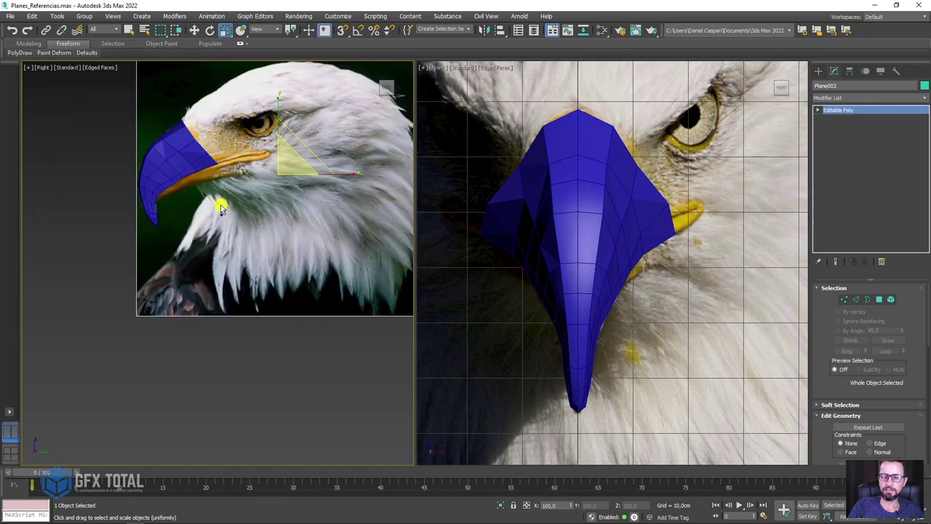
{"action": "scroll", "coordinate": [211, 262], "scroll_direction": "up", "scroll_amount": 1}
{"action": "scroll", "coordinate": [164, 195], "scroll_direction": "up", "scroll_amount": 3}
{"action": "left_click", "coordinate": [142, 232]}
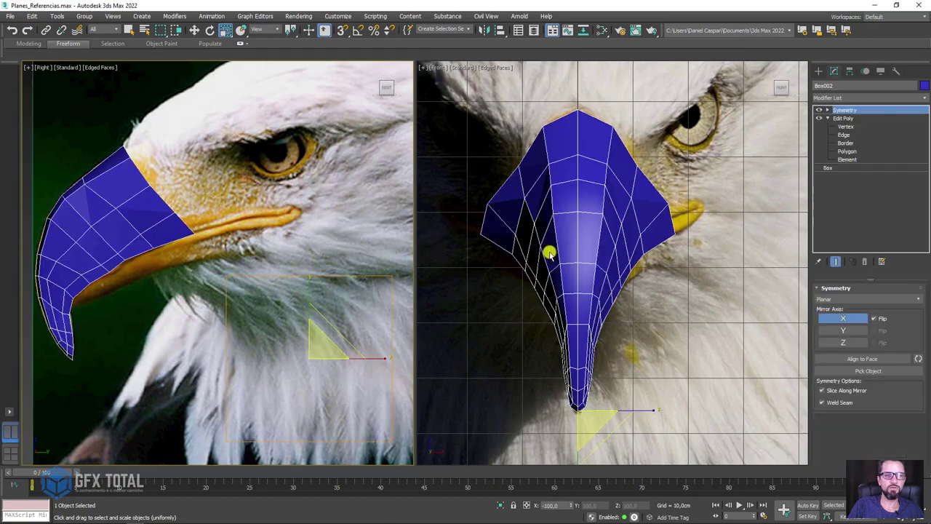
{"action": "left_click", "coordinate": [846, 127]}
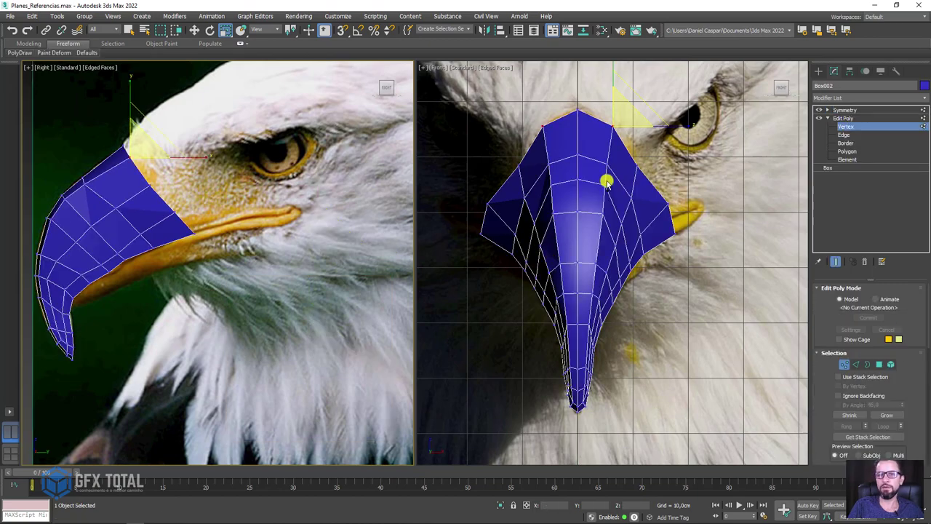
{"action": "scroll", "coordinate": [633, 132], "scroll_direction": "up", "scroll_amount": 3}
{"action": "key", "text": "w"}
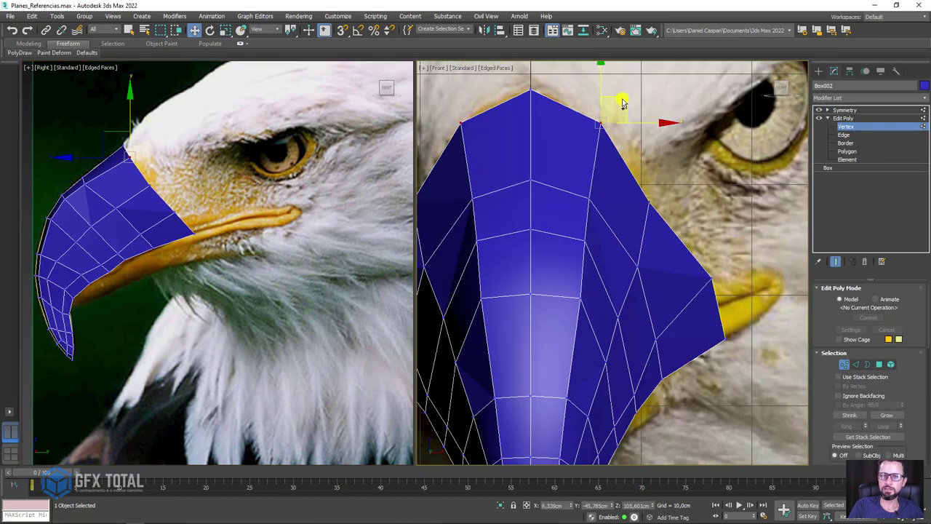
{"action": "left_click_drag", "start_coordinate": [622, 102], "coordinate": [632, 104]}
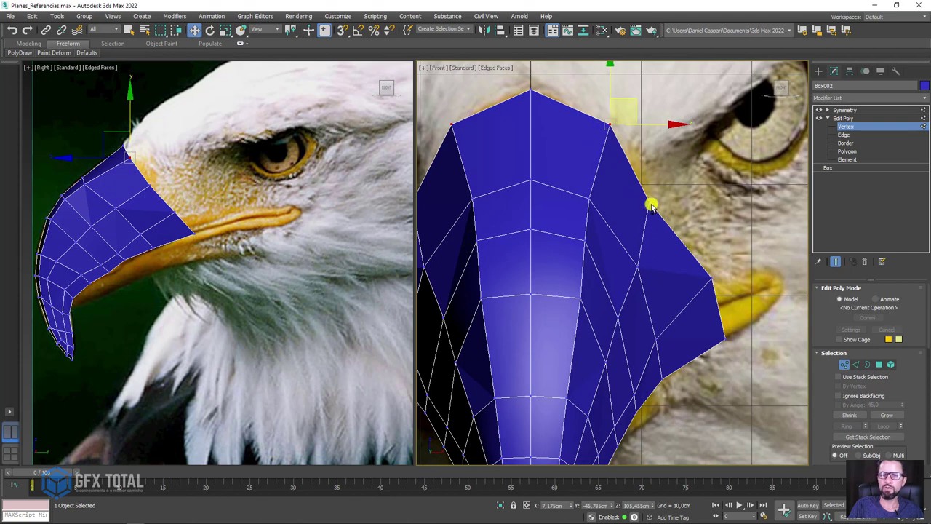
{"action": "left_click_drag", "start_coordinate": [651, 206], "coordinate": [659, 209]}
{"action": "left_click_drag", "start_coordinate": [636, 263], "coordinate": [641, 266]}
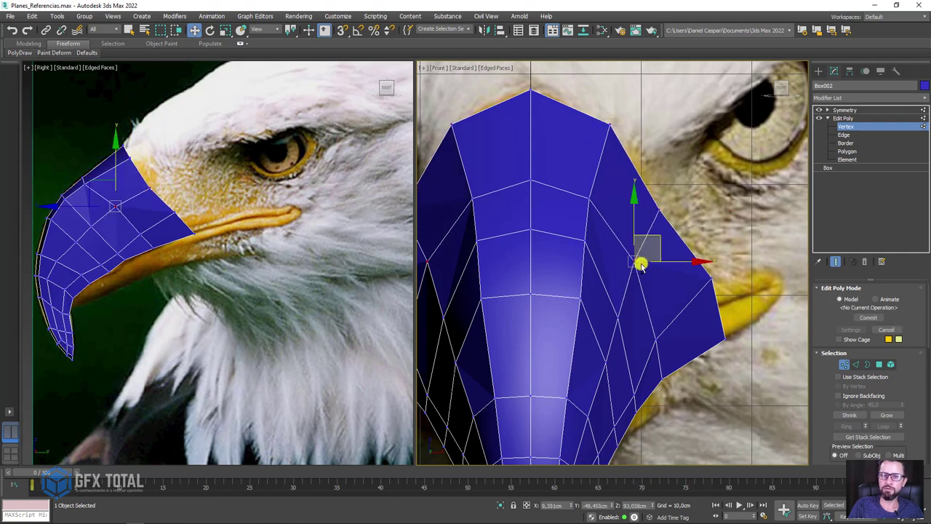
{"action": "scroll", "coordinate": [730, 310], "scroll_direction": "down", "scroll_amount": 2}
{"action": "scroll", "coordinate": [710, 262], "scroll_direction": "down", "scroll_amount": 2}
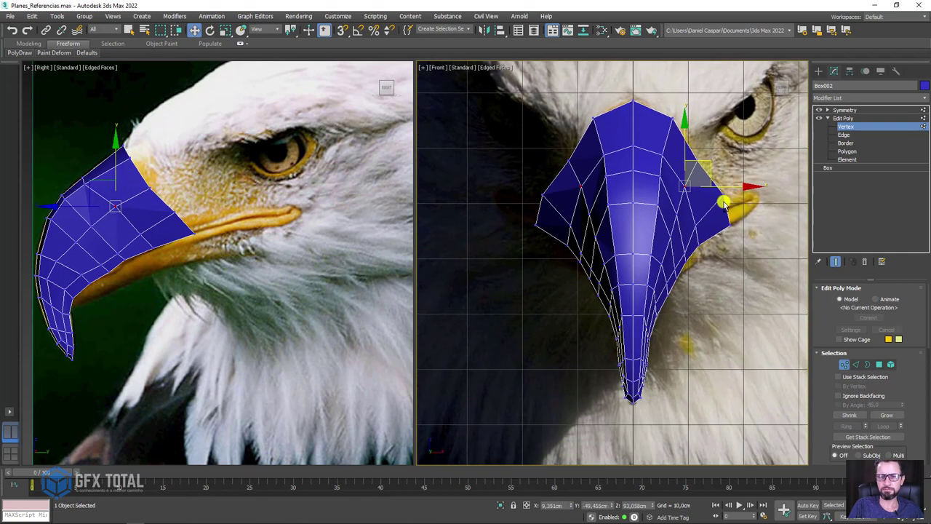
{"action": "scroll", "coordinate": [721, 209], "scroll_direction": "up", "scroll_amount": 3}
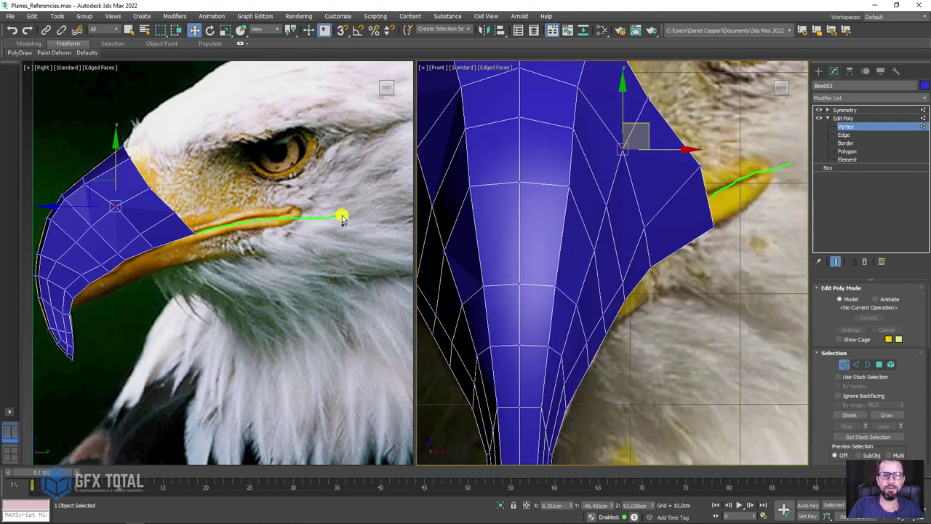
- Fit the lower vertices near the mouth corner to the beak edge in the front and side references
{"action": "left_click", "coordinate": [713, 225]}
{"action": "scroll", "coordinate": [727, 211], "scroll_direction": "up", "scroll_amount": 2}
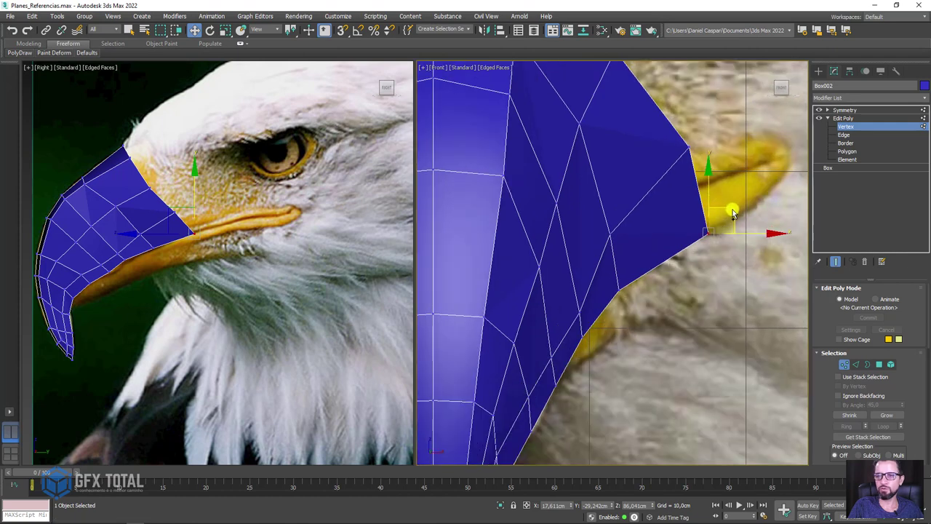
{"action": "left_click", "coordinate": [618, 274]}
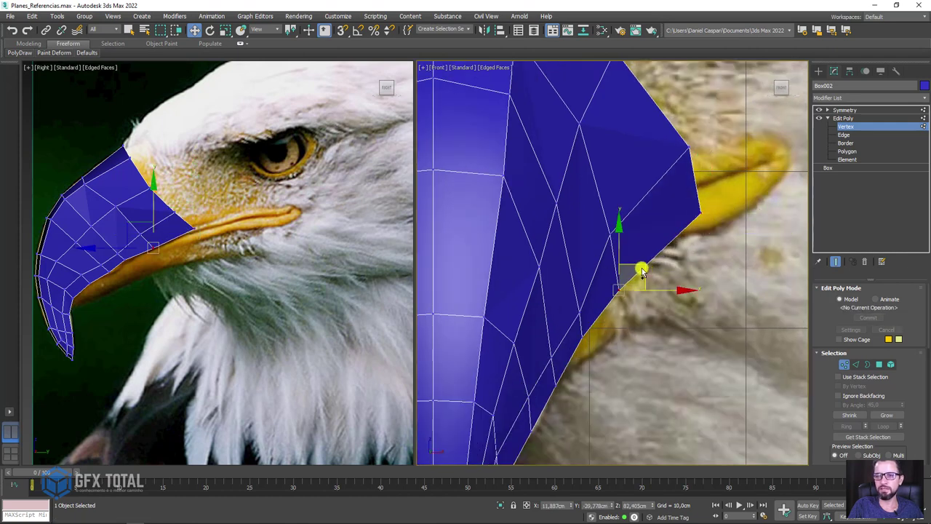
{"action": "left_click", "coordinate": [591, 320]}
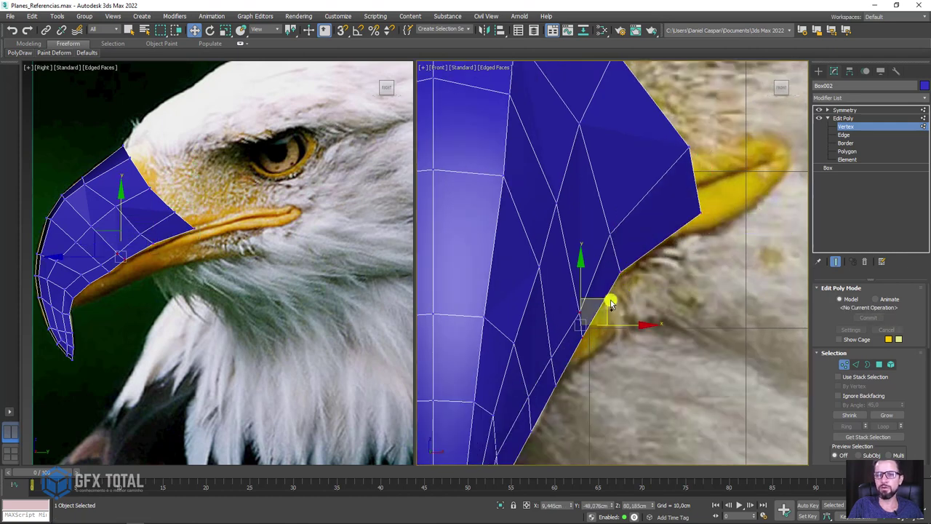
{"action": "left_click", "coordinate": [553, 368]}
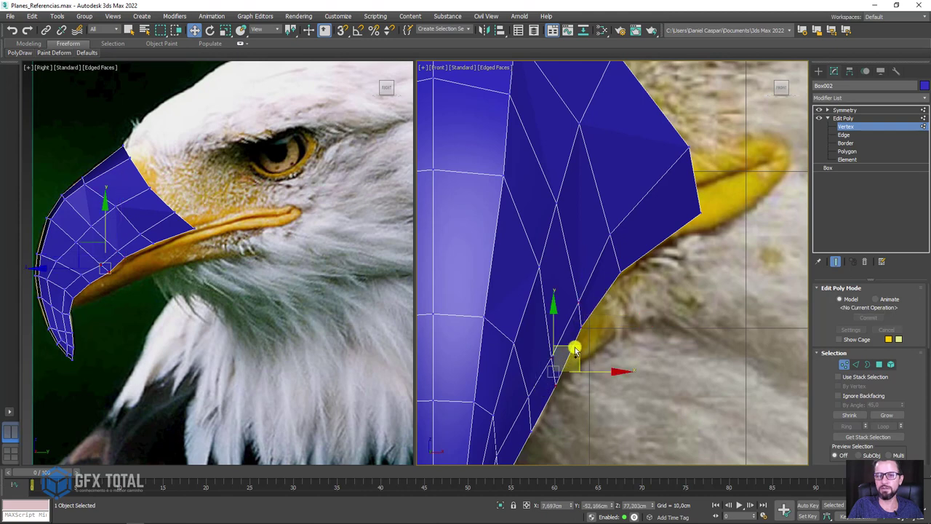
{"action": "middle_click_drag", "start_coordinate": [548, 349], "coordinate": [558, 317]}
{"action": "scroll", "coordinate": [120, 302], "scroll_direction": "up", "scroll_amount": 4}
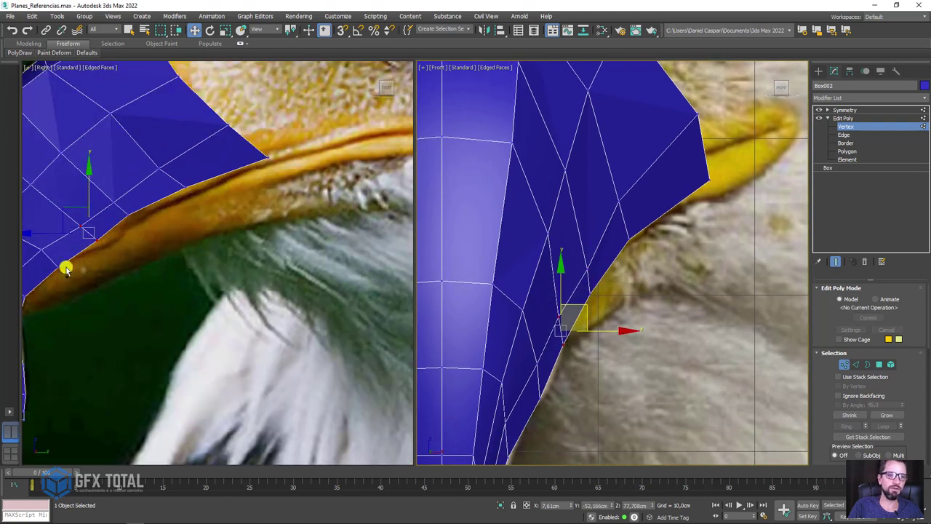
{"action": "scroll", "coordinate": [66, 269], "scroll_direction": "down", "scroll_amount": 3}
{"action": "scroll", "coordinate": [243, 241], "scroll_direction": "up", "scroll_amount": 3}
{"action": "left_click_drag", "start_coordinate": [208, 283], "coordinate": [230, 269]}
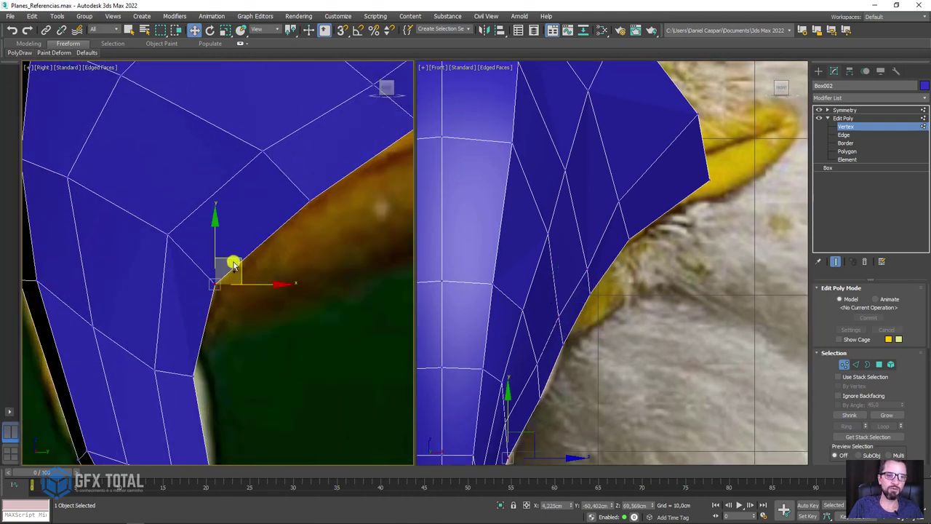
{"action": "left_click", "coordinate": [197, 372]}
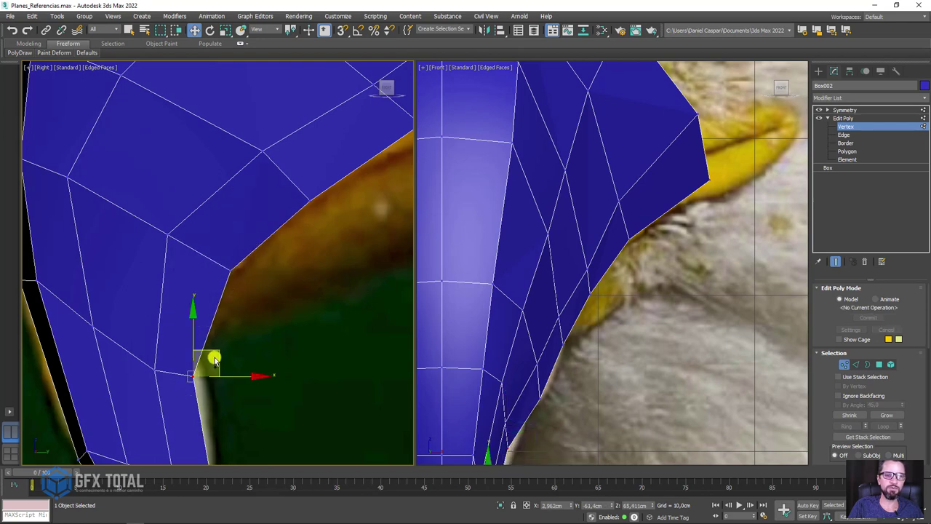
{"action": "scroll", "coordinate": [277, 291], "scroll_direction": "down", "scroll_amount": 5}
{"action": "scroll", "coordinate": [599, 276], "scroll_direction": "down", "scroll_amount": 2}
- At Edge level, pull the beak's top edge up toward the eye in front and side views
{"action": "left_click", "coordinate": [856, 119]}
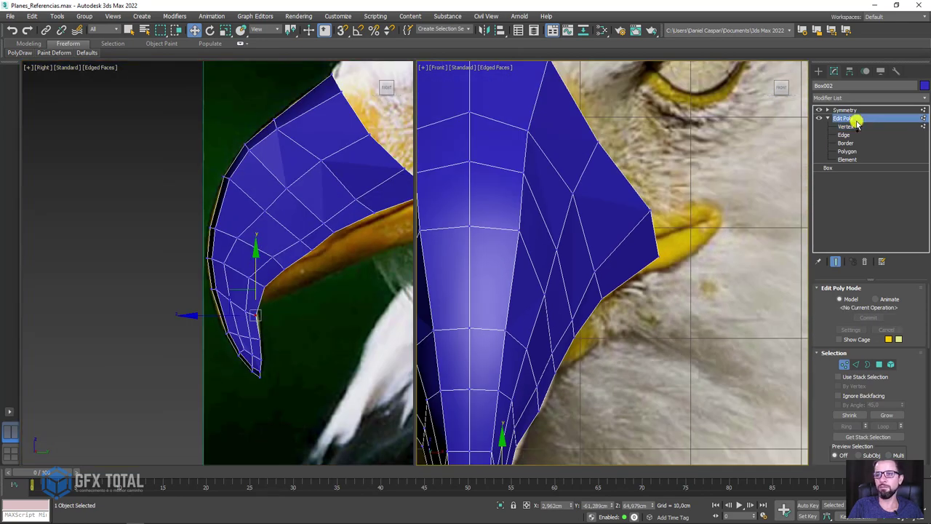
{"action": "scroll", "coordinate": [555, 149], "scroll_direction": "down", "scroll_amount": 5}
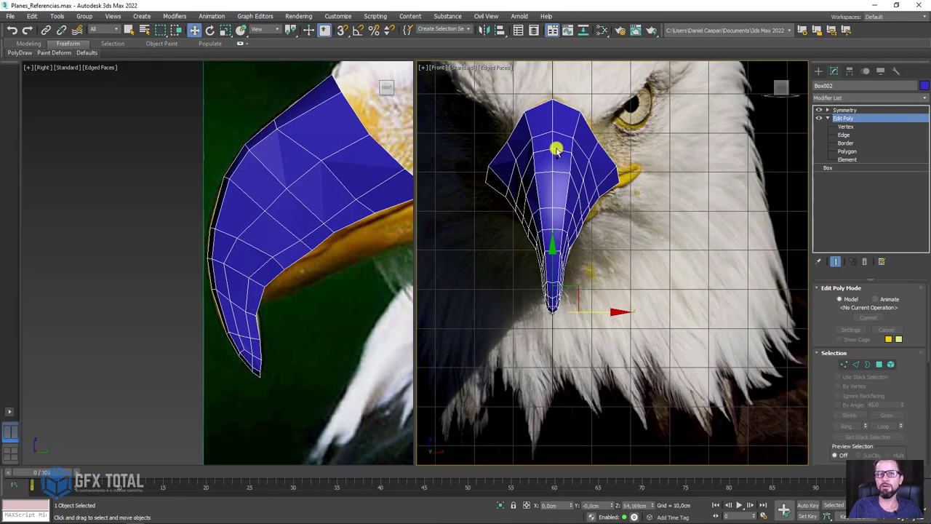
{"action": "left_click", "coordinate": [844, 134]}
{"action": "scroll", "coordinate": [604, 120], "scroll_direction": "up", "scroll_amount": 4}
{"action": "scroll", "coordinate": [586, 131], "scroll_direction": "up", "scroll_amount": 2}
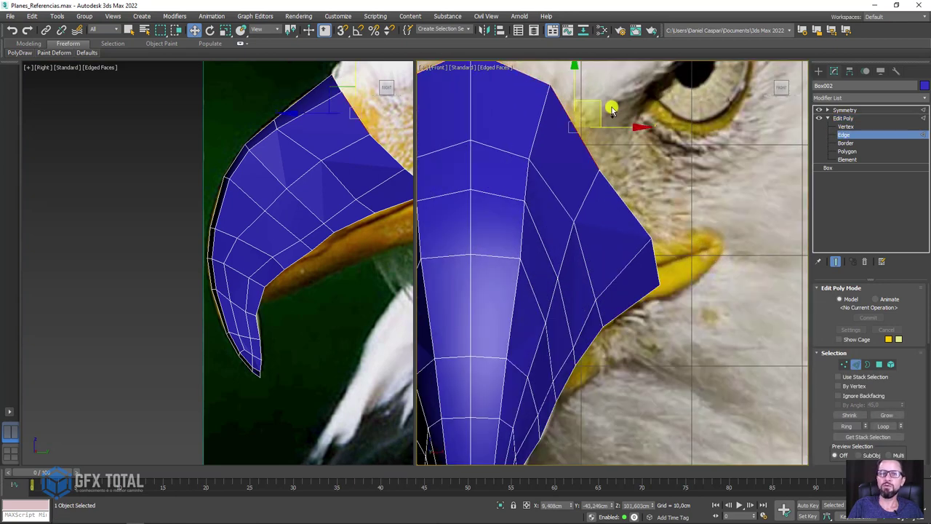
{"action": "middle_click_drag", "start_coordinate": [612, 109], "coordinate": [598, 222]}
{"action": "left_click_drag", "start_coordinate": [592, 212], "coordinate": [645, 168]}
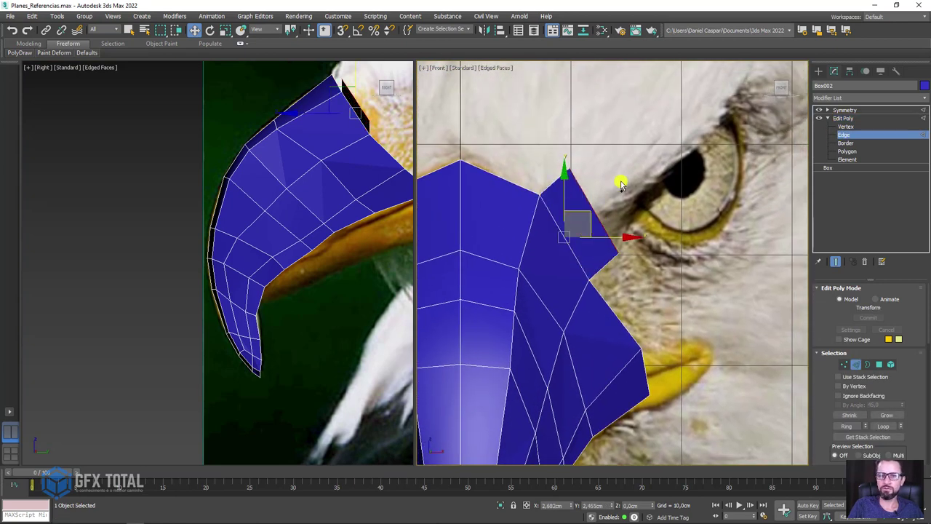
{"action": "middle_click_drag", "start_coordinate": [298, 154], "coordinate": [204, 224]}
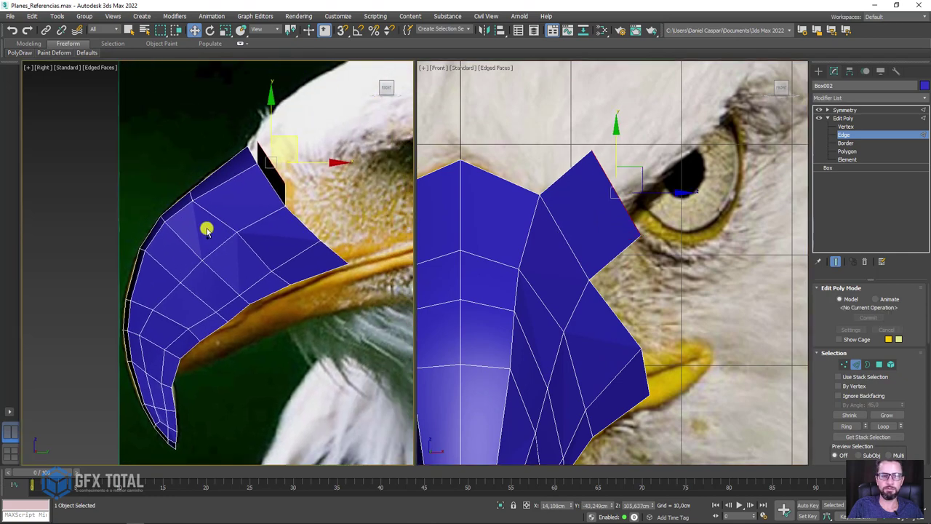
{"action": "scroll", "coordinate": [260, 149], "scroll_direction": "up", "scroll_amount": 2}
{"action": "middle_click_drag", "start_coordinate": [260, 149], "coordinate": [207, 182]}
{"action": "left_click_drag", "start_coordinate": [207, 183], "coordinate": [245, 190]}
- Scale and move the top edge so it reaches the eye corner
{"action": "key", "text": "r"}
{"action": "key", "text": "w"}
{"action": "mouse_move", "coordinate": [645, 202]}
{"action": "left_mouse_down"}
{"action": "mouse_move", "coordinate": [622, 192]}
{"action": "mouse_move", "coordinate": [645, 164]}
{"action": "left_mouse_up"}
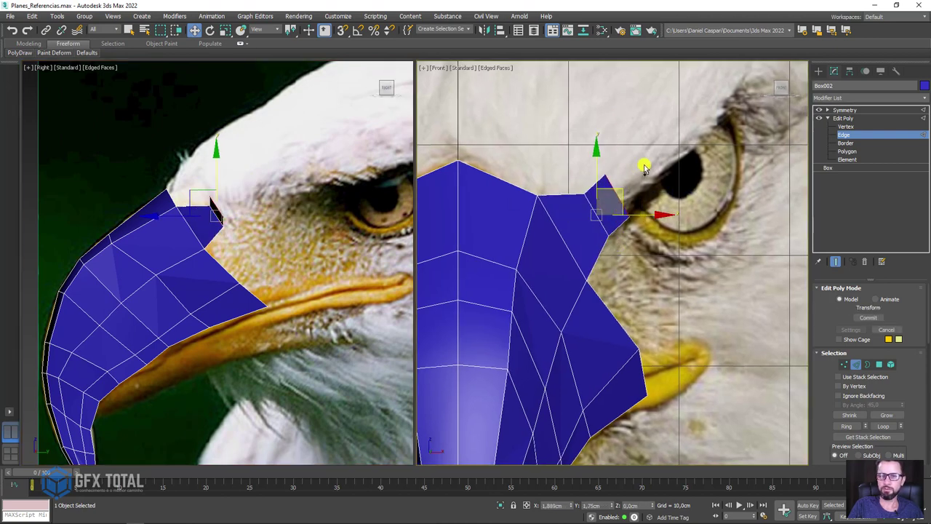
{"action": "key", "text": "r"}
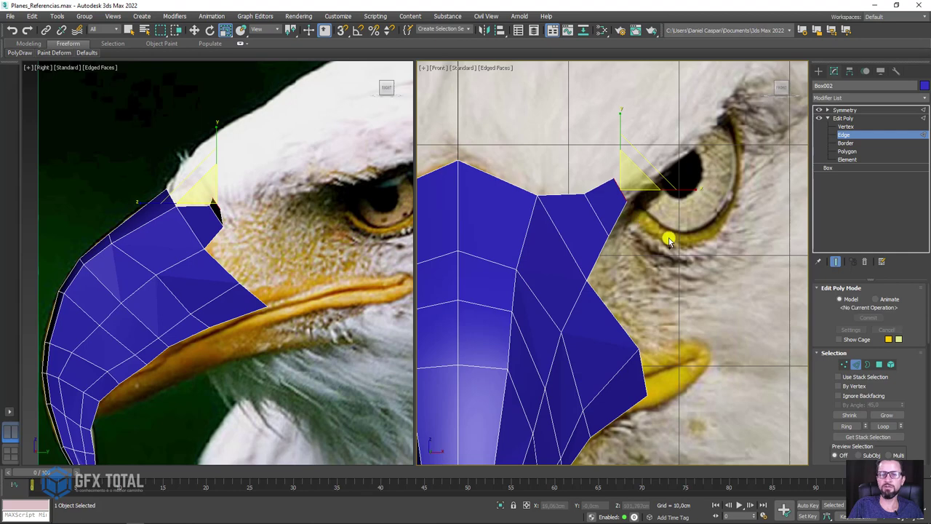
{"action": "key", "text": "w"}
{"action": "left_click_drag", "start_coordinate": [235, 176], "coordinate": [270, 162]}
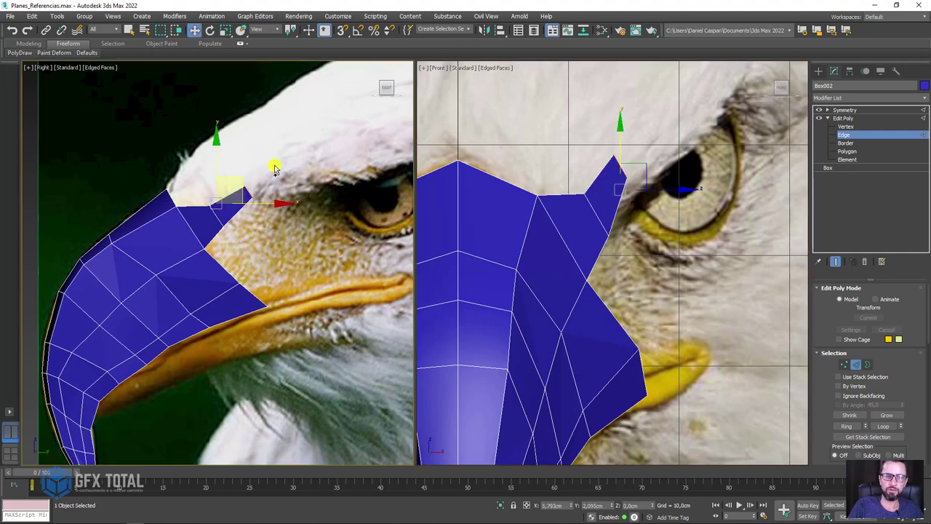
{"action": "mouse_move", "coordinate": [321, 213]}
{"action": "middle_mouse_down"}
{"action": "mouse_move", "coordinate": [301, 204]}
{"action": "mouse_move", "coordinate": [271, 139]}
{"action": "middle_mouse_up"}
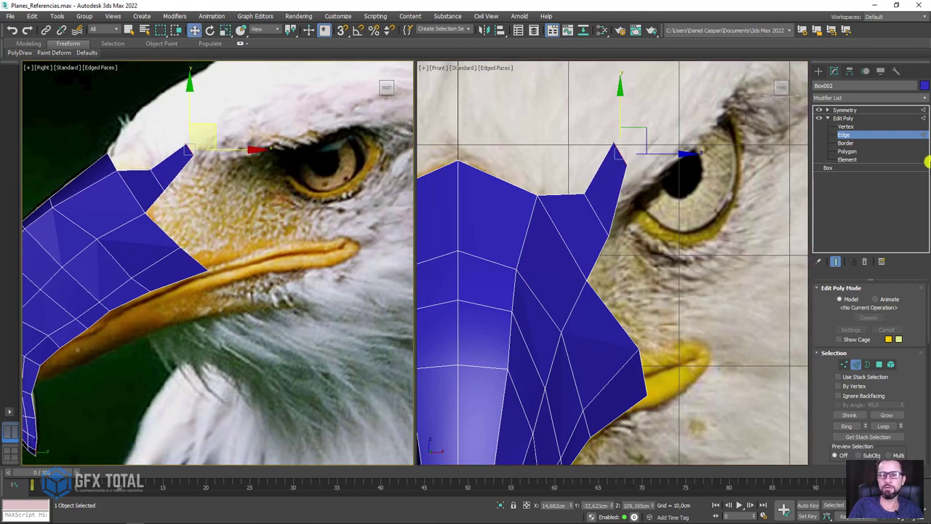
- At Polygon level, Shift-drag a side face of the beak to copy it toward the cheek
{"action": "left_click", "coordinate": [846, 152]}
{"action": "left_click", "coordinate": [133, 237]}
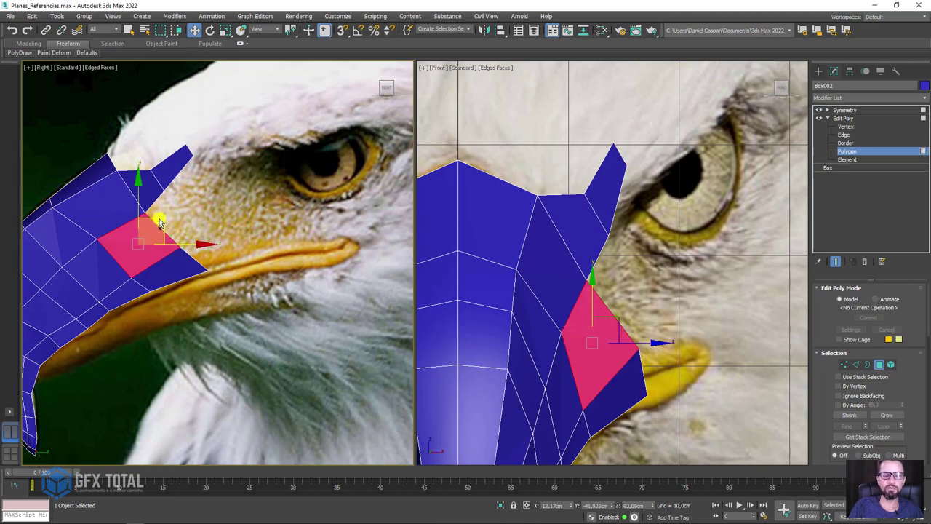
{"action": "left_click_drag", "start_coordinate": [161, 224], "coordinate": [287, 167], "text": "shift"}
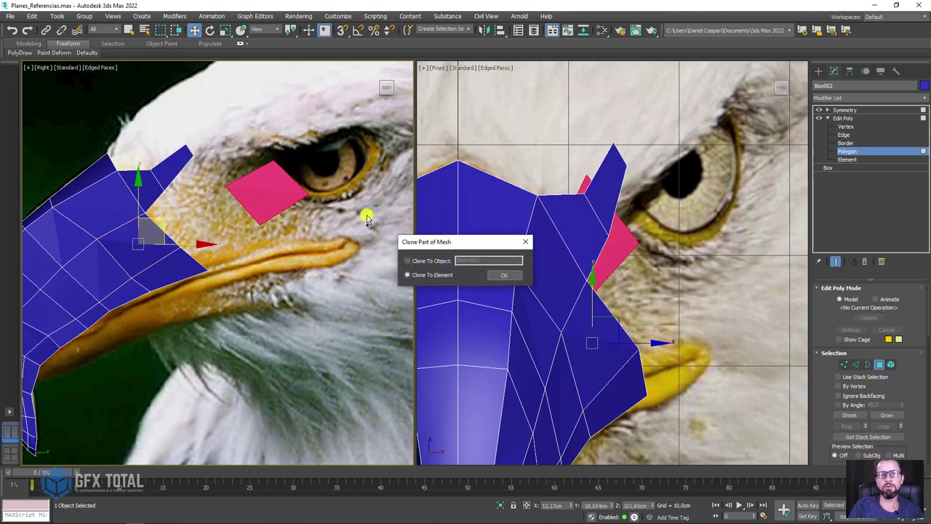
- Clone the face To Element and slide the copy along X onto the eagle's eye
{"action": "left_click", "coordinate": [500, 275]}
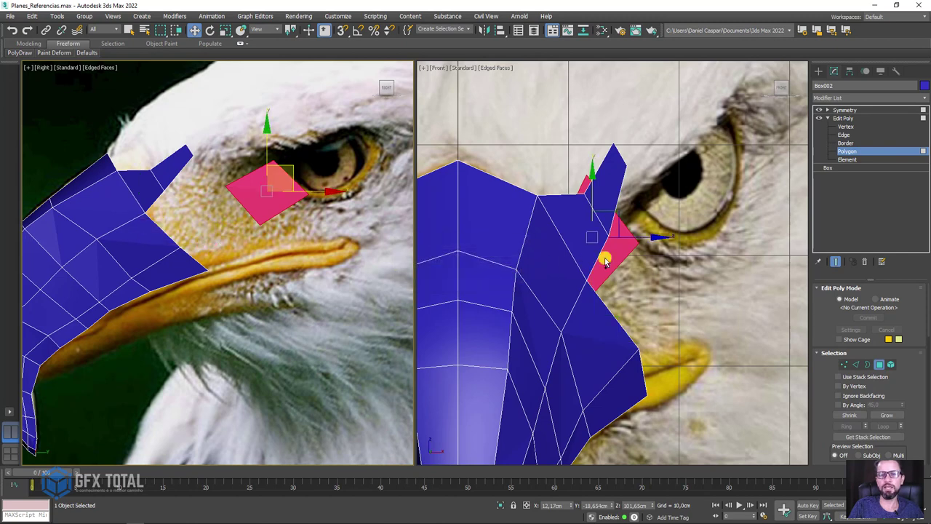
{"action": "middle_click_drag", "start_coordinate": [713, 228], "coordinate": [705, 228]}
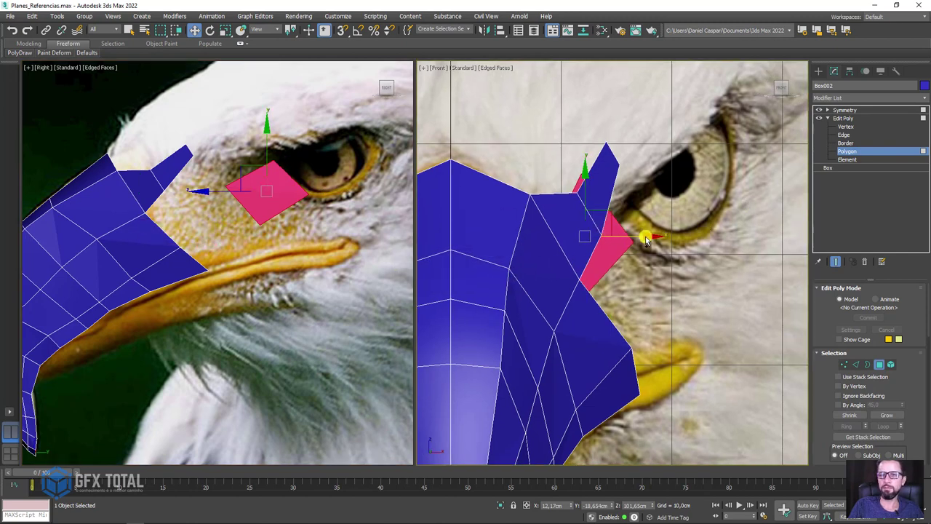
{"action": "mouse_move", "coordinate": [642, 235]}
{"action": "left_mouse_down"}
{"action": "mouse_move", "coordinate": [710, 232]}
{"action": "mouse_move", "coordinate": [670, 208]}
{"action": "left_mouse_up"}
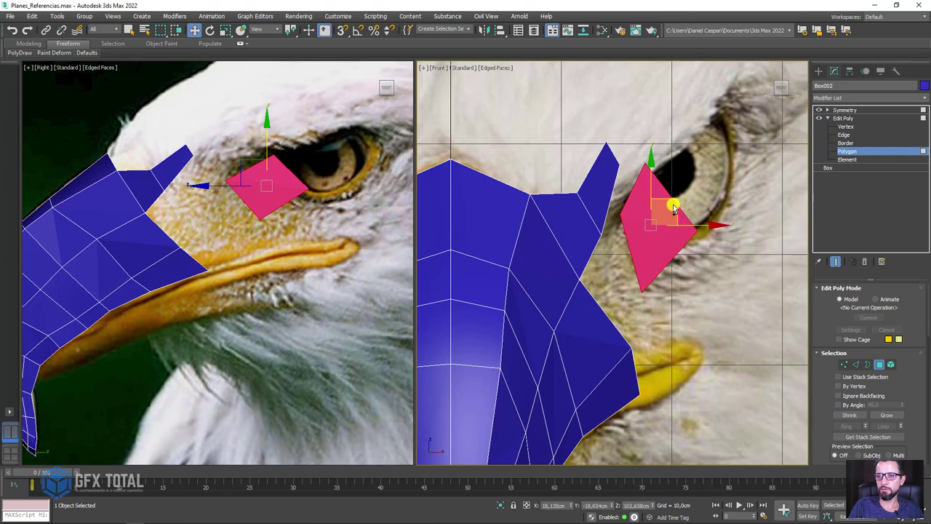
{"action": "scroll", "coordinate": [669, 208], "scroll_direction": "up", "scroll_amount": 3}
{"action": "left_click", "coordinate": [846, 127]}
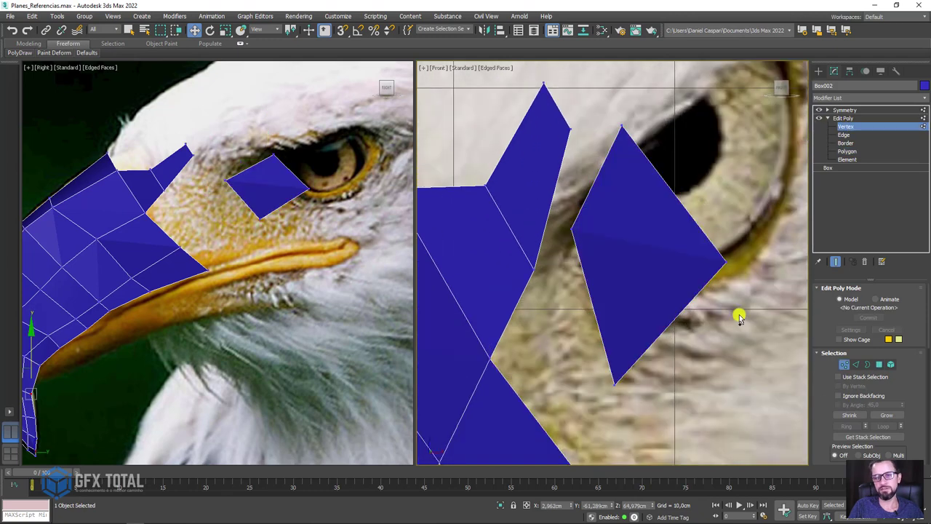
- In the front view, move the cloned face's corners into a small flat quad at the eye corner
{"action": "left_click", "coordinate": [725, 262]}
{"action": "left_click", "coordinate": [615, 384], "text": "ctrl"}
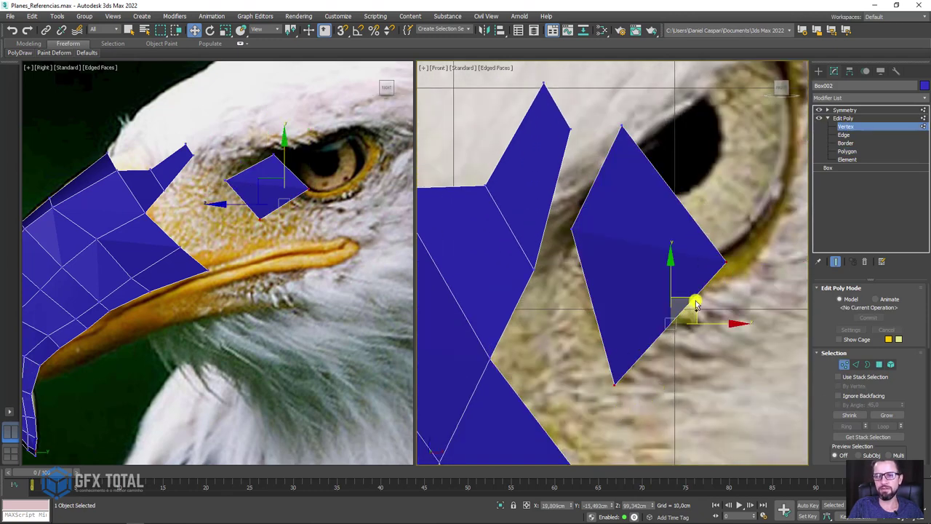
{"action": "left_click_drag", "start_coordinate": [696, 304], "coordinate": [666, 167]}
{"action": "mouse_move", "coordinate": [754, 152]}
{"action": "left_mouse_down"}
{"action": "mouse_move", "coordinate": [694, 94]}
{"action": "mouse_move", "coordinate": [670, 141]}
{"action": "mouse_move", "coordinate": [629, 161]}
{"action": "mouse_move", "coordinate": [623, 233]}
{"action": "mouse_move", "coordinate": [588, 245]}
{"action": "left_mouse_up"}
{"action": "left_click", "coordinate": [619, 122], "text": "ctrl"}
{"action": "left_click", "coordinate": [633, 254]}
{"action": "scroll", "coordinate": [593, 262], "scroll_direction": "up", "scroll_amount": 3}
{"action": "scroll", "coordinate": [575, 218], "scroll_direction": "up", "scroll_amount": 2}
{"action": "left_click", "coordinate": [561, 193]}
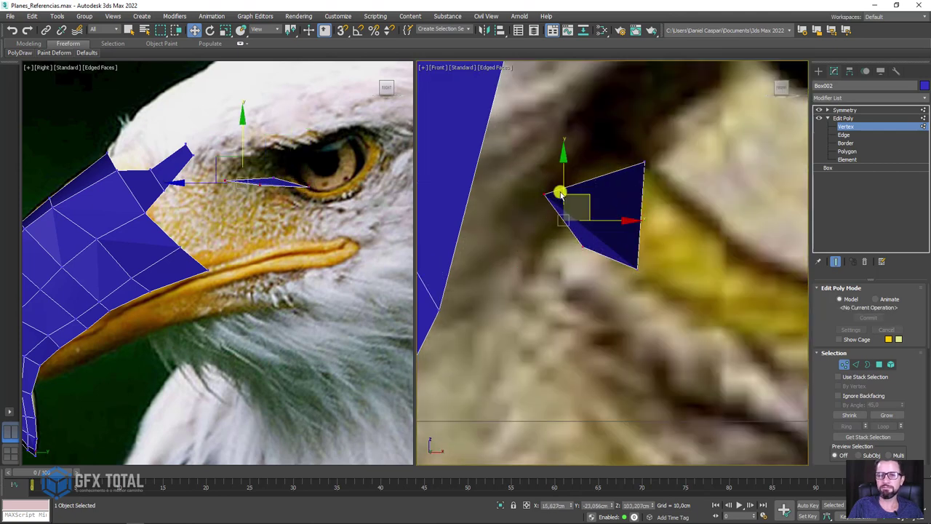
{"action": "mouse_move", "coordinate": [561, 193]}
{"action": "left_mouse_down"}
{"action": "mouse_move", "coordinate": [586, 192]}
{"action": "mouse_move", "coordinate": [601, 165]}
{"action": "left_mouse_up"}
{"action": "mouse_move", "coordinate": [607, 235]}
{"action": "left_mouse_down"}
{"action": "mouse_move", "coordinate": [604, 193]}
{"action": "mouse_move", "coordinate": [530, 156]}
{"action": "mouse_move", "coordinate": [592, 151]}
{"action": "left_mouse_up"}
{"action": "left_click", "coordinate": [550, 163]}
{"action": "scroll", "coordinate": [245, 175], "scroll_direction": "up", "scroll_amount": 3}
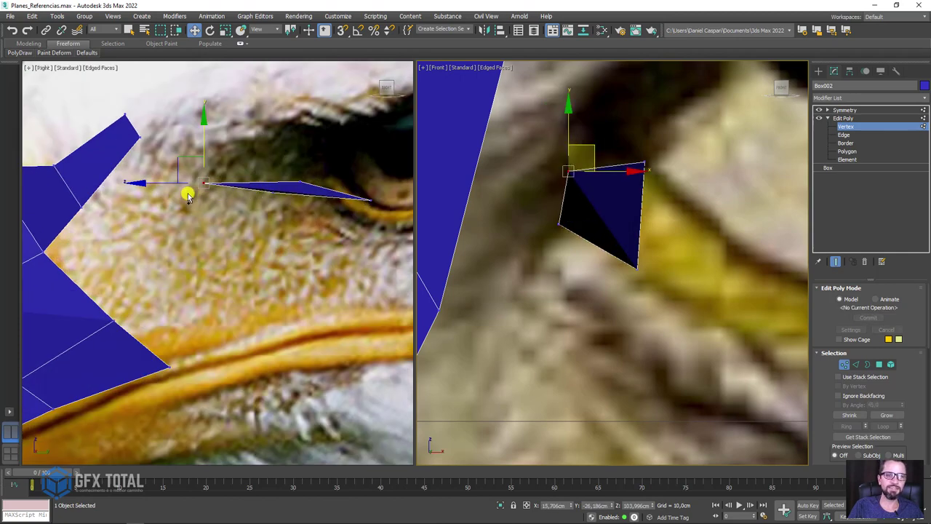
- In the side view, adjust the patch's corners and pull its tip back toward the head
{"action": "right_click", "coordinate": [154, 188]}
{"action": "left_click_drag", "start_coordinate": [261, 187], "coordinate": [325, 179]}
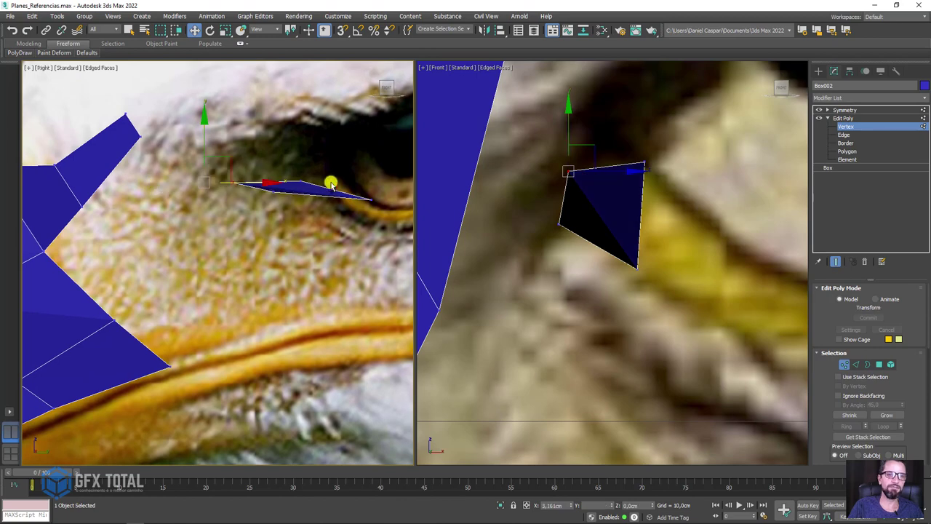
{"action": "scroll", "coordinate": [272, 194], "scroll_direction": "down", "scroll_amount": 3}
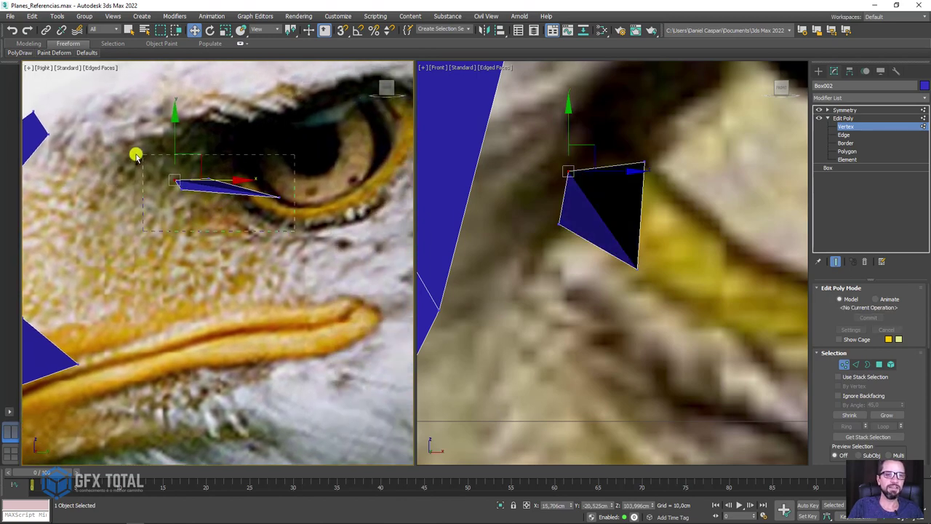
{"action": "left_click_drag", "start_coordinate": [295, 231], "coordinate": [136, 155]}
{"action": "scroll", "coordinate": [233, 178], "scroll_direction": "up", "scroll_amount": 2}
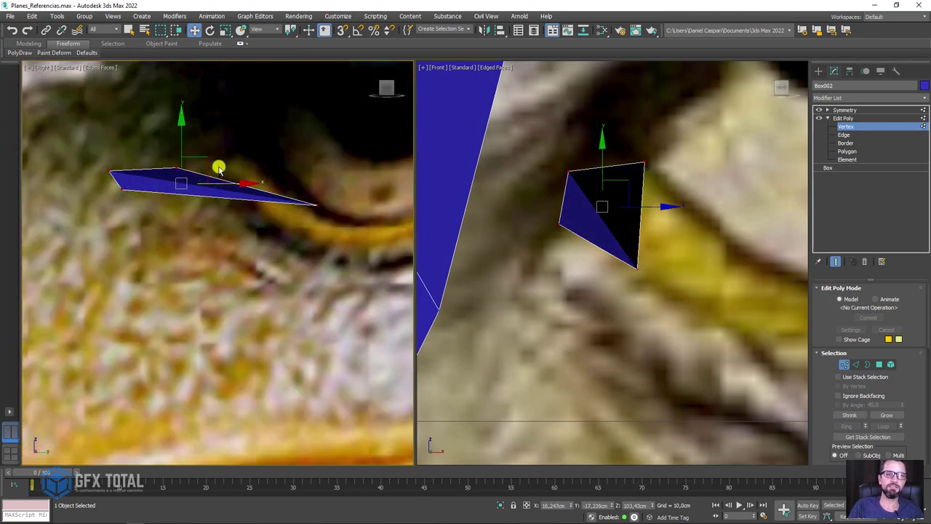
{"action": "mouse_move", "coordinate": [250, 163]}
{"action": "left_mouse_down"}
{"action": "mouse_move", "coordinate": [377, 217]}
{"action": "mouse_move", "coordinate": [225, 194]}
{"action": "left_mouse_up"}
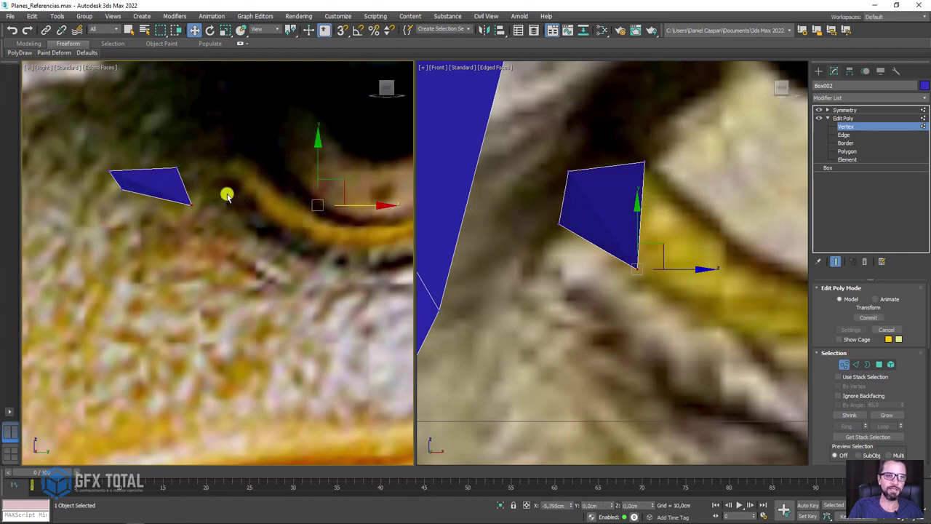
{"action": "left_click_drag", "start_coordinate": [103, 161], "coordinate": [129, 175]}
{"action": "scroll", "coordinate": [180, 206], "scroll_direction": "down", "scroll_amount": 2}
{"action": "middle_click_drag", "start_coordinate": [182, 206], "coordinate": [257, 234]}
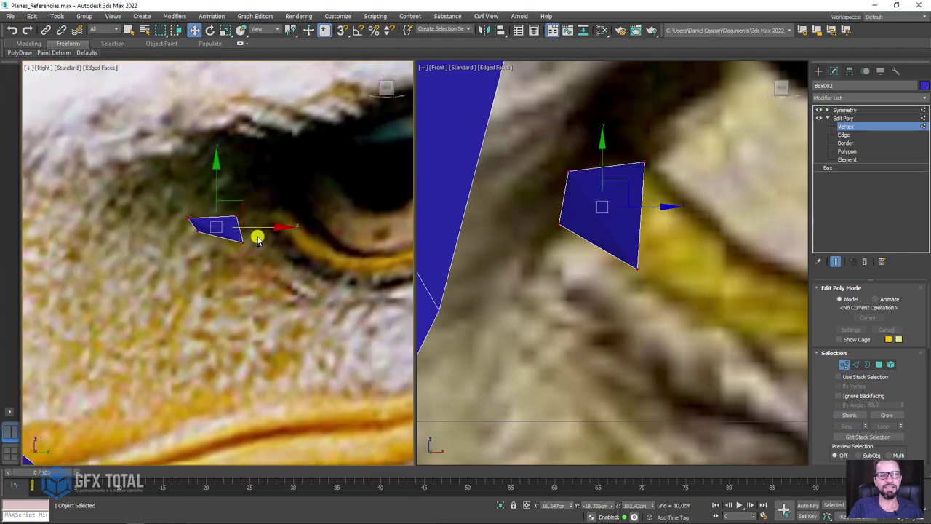
- Move the whole patch up along the eye rim, then leave Vertex level
{"action": "left_click_drag", "start_coordinate": [252, 224], "coordinate": [289, 216]}
{"action": "scroll", "coordinate": [290, 217], "scroll_direction": "down", "scroll_amount": 2}
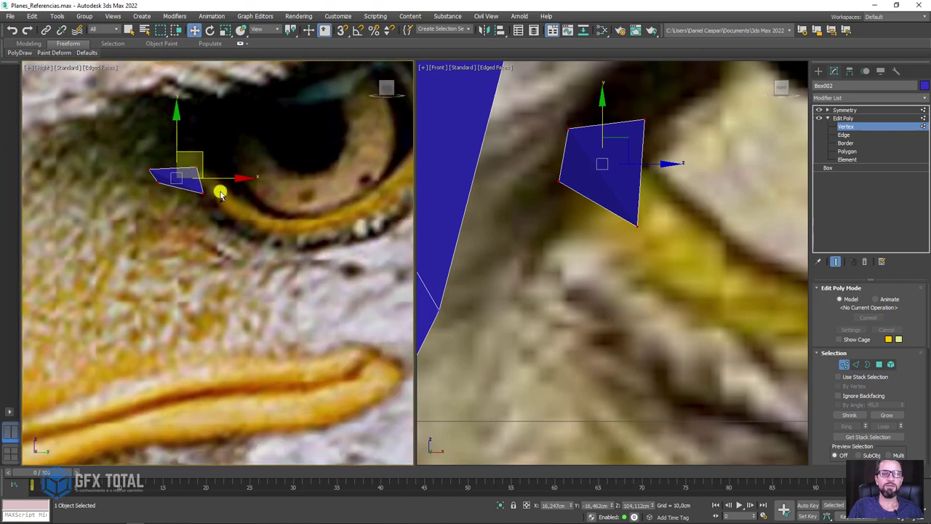
{"action": "scroll", "coordinate": [216, 192], "scroll_direction": "down", "scroll_amount": 3}
{"action": "scroll", "coordinate": [218, 191], "scroll_direction": "up", "scroll_amount": 3}
{"action": "scroll", "coordinate": [248, 189], "scroll_direction": "up", "scroll_amount": 2}
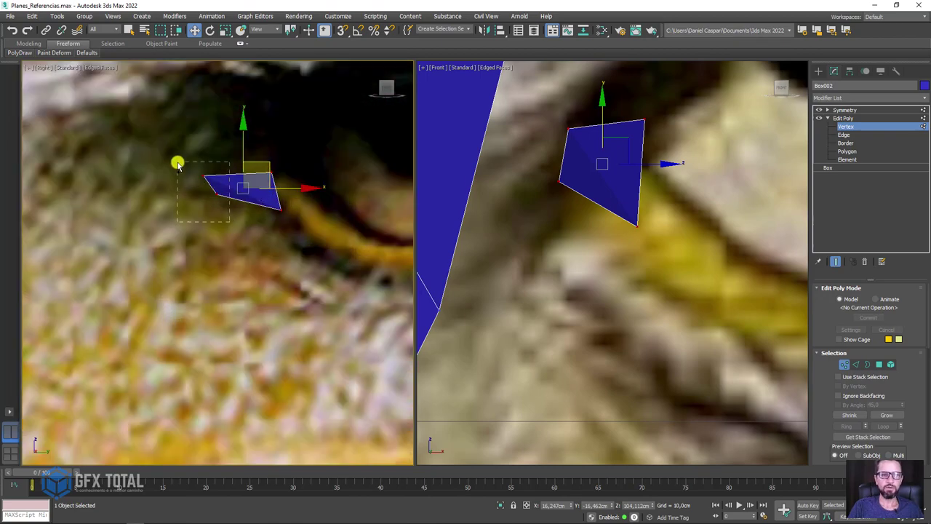
{"action": "left_click_drag", "start_coordinate": [178, 163], "coordinate": [176, 162]}
{"action": "scroll", "coordinate": [619, 193], "scroll_direction": "down", "scroll_amount": 3}
{"action": "scroll", "coordinate": [727, 153], "scroll_direction": "up", "scroll_amount": 1}
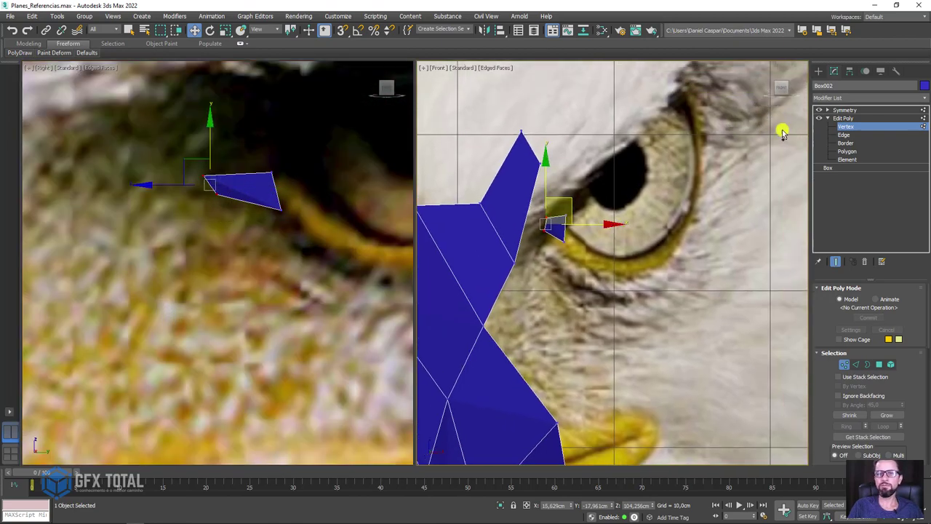
{"action": "left_click", "coordinate": [845, 118]}
- Create a sphere in the Right viewport over the eye and move it onto the eagle's eye
{"action": "left_click", "coordinate": [818, 71]}
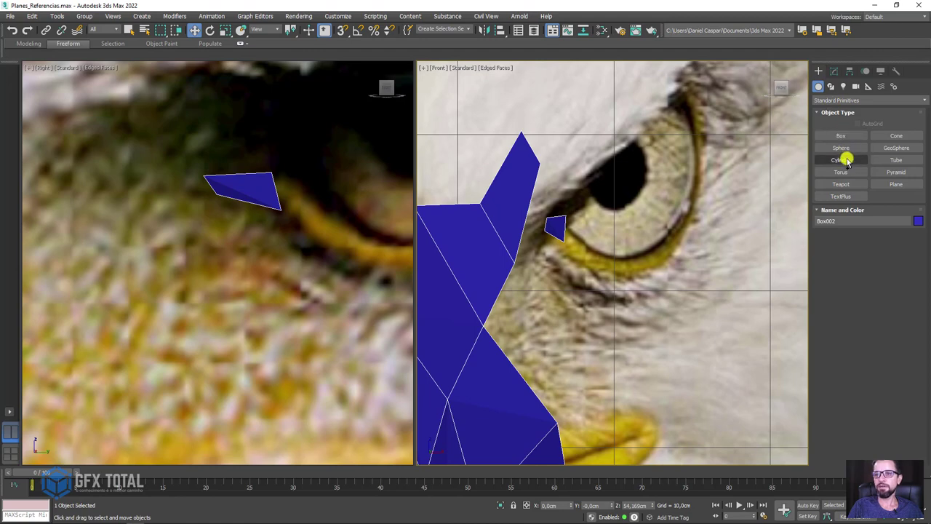
{"action": "left_click", "coordinate": [842, 148]}
{"action": "scroll", "coordinate": [327, 182], "scroll_direction": "up", "scroll_amount": 3}
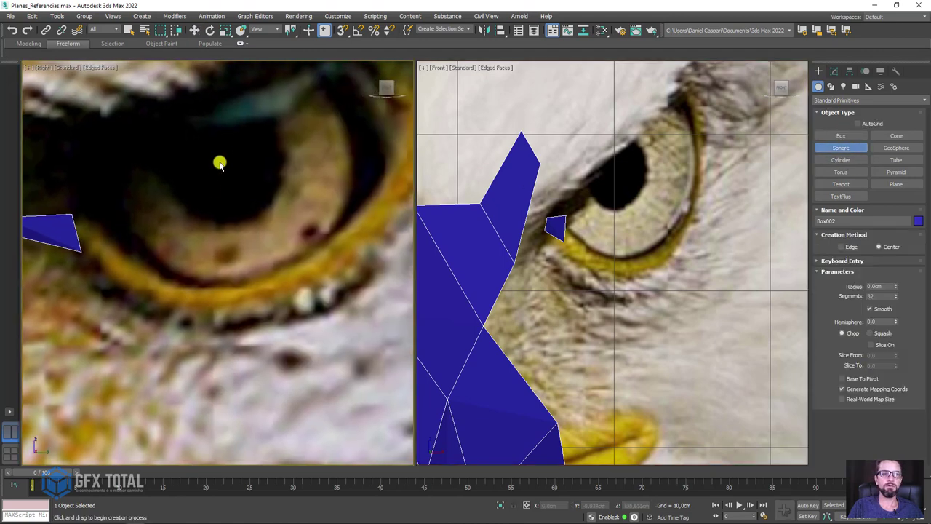
{"action": "left_click_drag", "start_coordinate": [226, 154], "coordinate": [324, 277]}
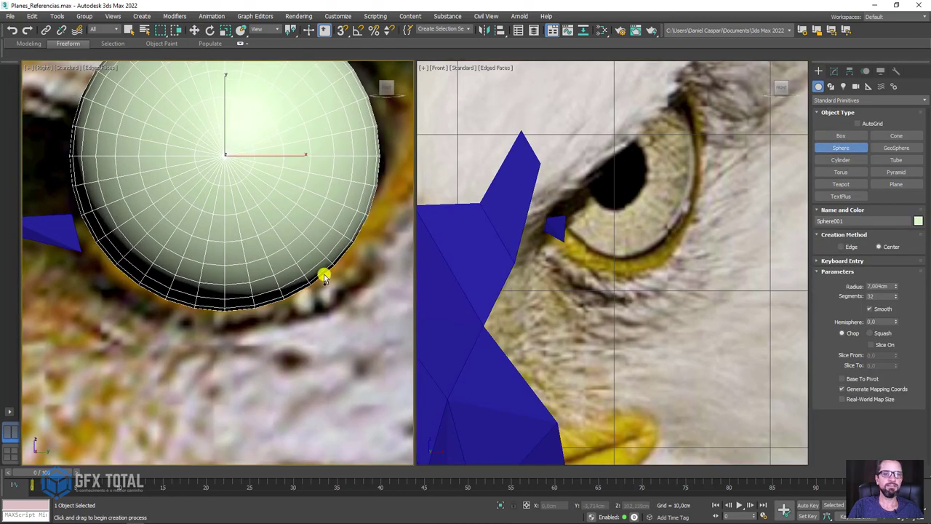
{"action": "key", "text": "w"}
{"action": "scroll", "coordinate": [654, 206], "scroll_direction": "down", "scroll_amount": 4}
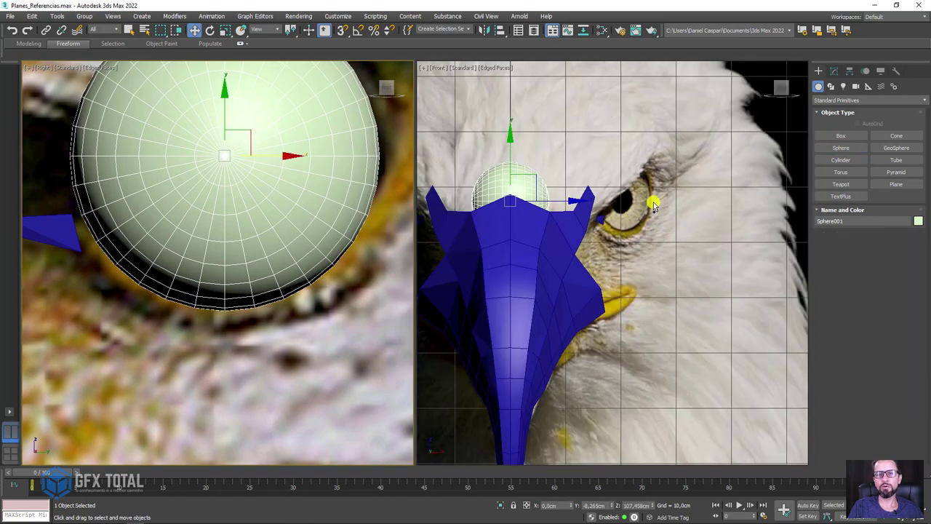
{"action": "scroll", "coordinate": [654, 206], "scroll_direction": "down", "scroll_amount": 3}
{"action": "scroll", "coordinate": [592, 204], "scroll_direction": "up", "scroll_amount": 3}
{"action": "mouse_move", "coordinate": [586, 204]}
{"action": "left_mouse_down"}
{"action": "mouse_move", "coordinate": [690, 201]}
{"action": "mouse_move", "coordinate": [606, 203]}
{"action": "left_mouse_up"}
- Nudge and rotate the eyeball sphere into the eye socket, then reselect it
{"action": "key", "text": "e"}
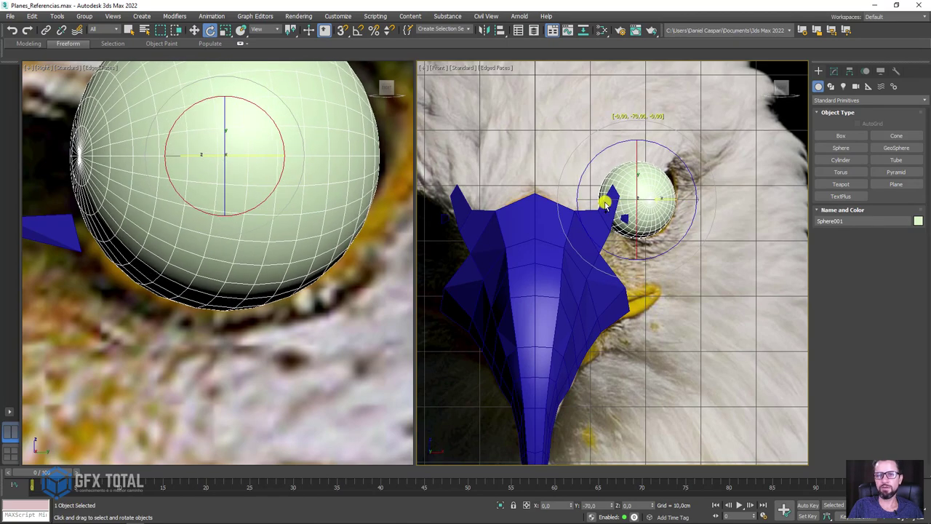
{"action": "key", "text": "w"}
{"action": "mouse_move", "coordinate": [682, 200]}
{"action": "left_mouse_down"}
{"action": "mouse_move", "coordinate": [607, 202]}
{"action": "mouse_move", "coordinate": [686, 205]}
{"action": "left_mouse_up"}
{"action": "key", "text": "e"}
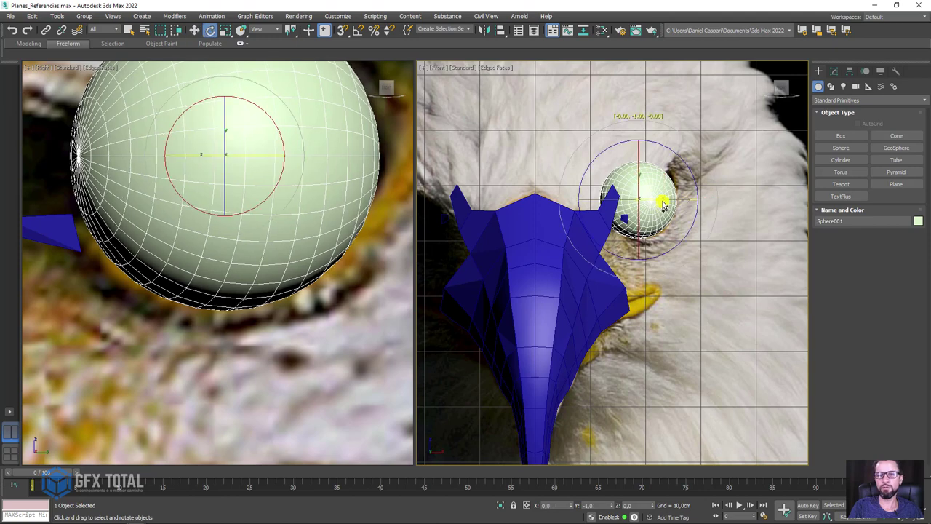
{"action": "left_click", "coordinate": [547, 265]}
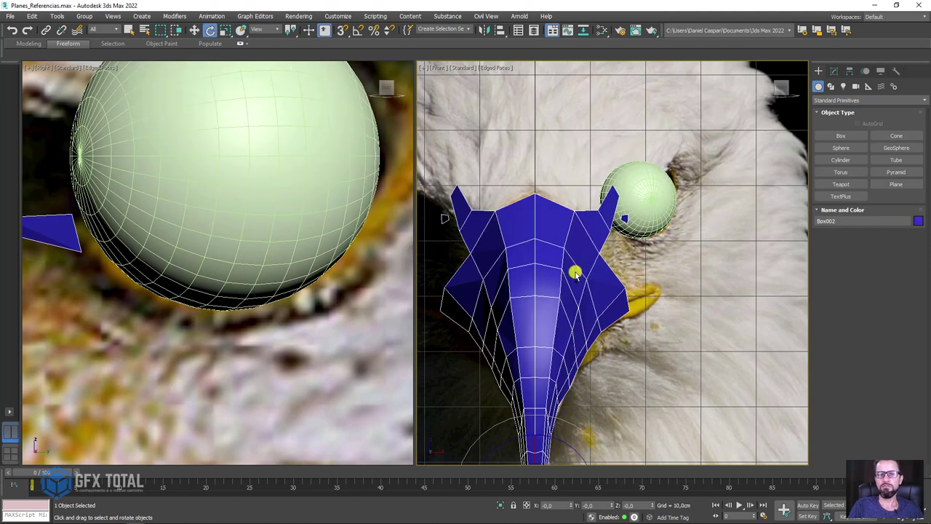
{"action": "middle_click_drag", "start_coordinate": [193, 253], "coordinate": [291, 241]}
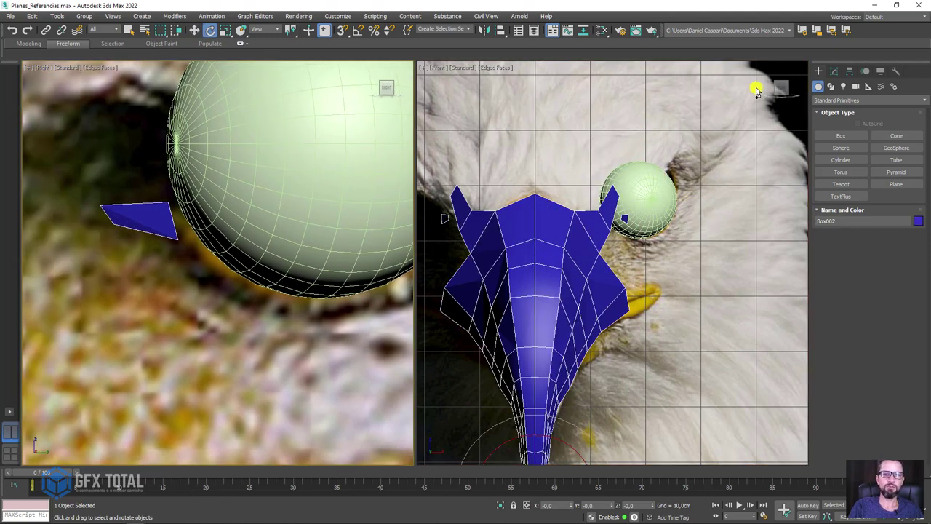
{"action": "left_click", "coordinate": [835, 72]}
{"action": "left_click", "coordinate": [656, 202]}
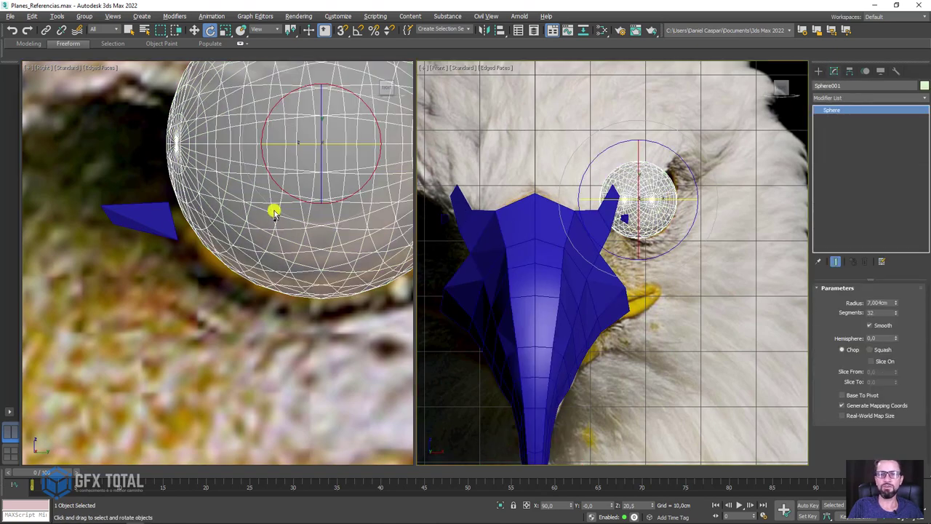
- Reduce the eyeball sphere to 16 segments
{"action": "scroll", "coordinate": [609, 192], "scroll_direction": "down", "scroll_amount": 2}
{"action": "middle_click_drag", "start_coordinate": [609, 191], "coordinate": [609, 235], "text": "alt"}
{"action": "scroll", "coordinate": [626, 211], "scroll_direction": "up", "scroll_amount": 5}
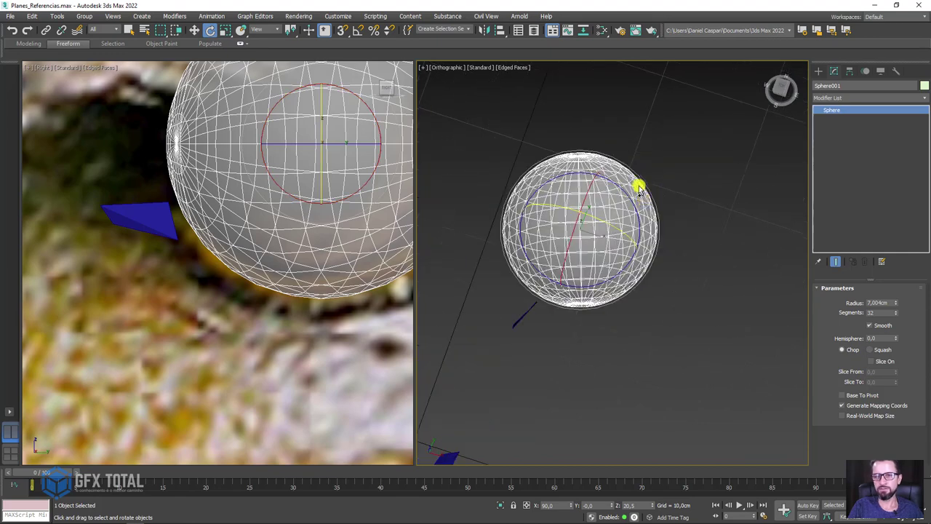
{"action": "middle_click_drag", "start_coordinate": [638, 185], "coordinate": [635, 225], "text": "alt"}
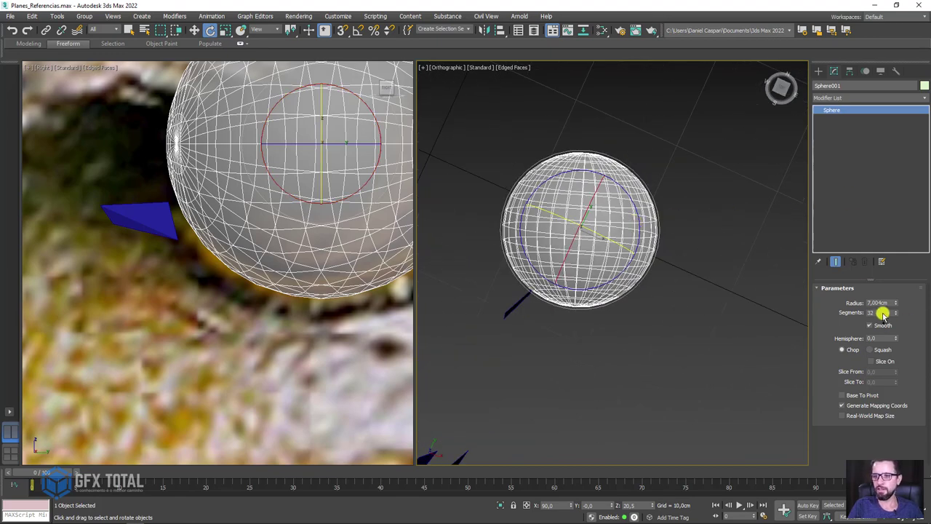
{"action": "type", "text": "16"}
{"action": "key", "text": "Return"}
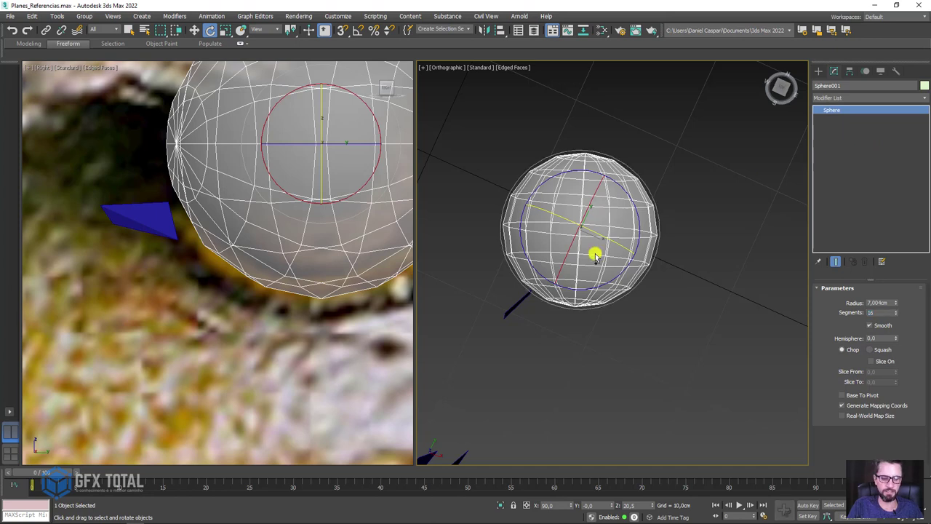
- Add an Edit Poly modifier to the sphere and delete its top-half vertices, leaving a dome
{"action": "key", "text": "alt+e"}
{"action": "left_click", "coordinate": [828, 110]}
{"action": "left_click", "coordinate": [844, 118]}
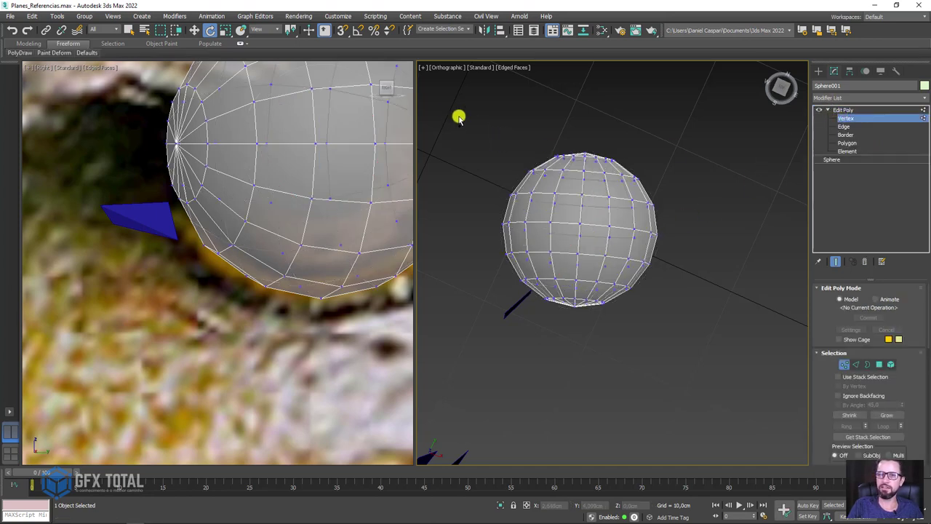
{"action": "middle_click_drag", "start_coordinate": [460, 111], "coordinate": [469, 123], "text": "alt"}
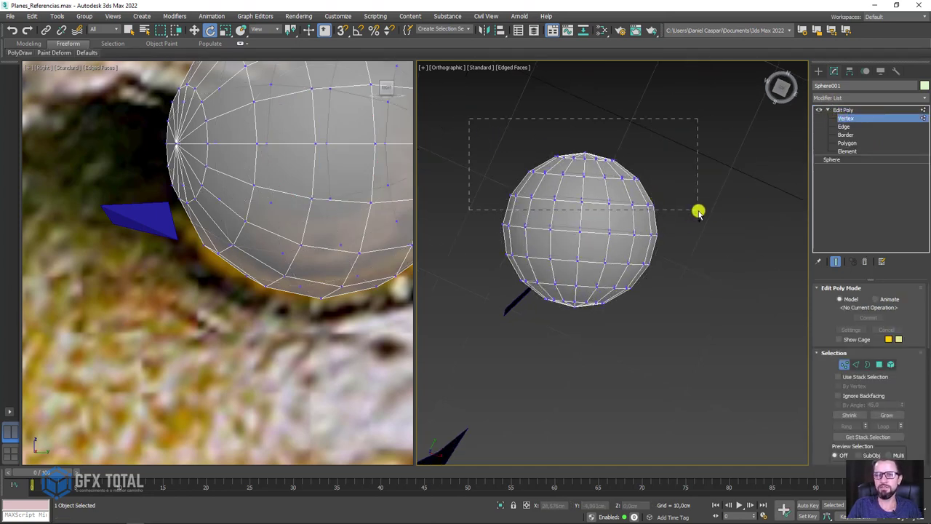
{"action": "left_click_drag", "start_coordinate": [469, 119], "coordinate": [698, 211]}
{"action": "key", "text": "Delete"}
{"action": "left_click", "coordinate": [843, 110]}
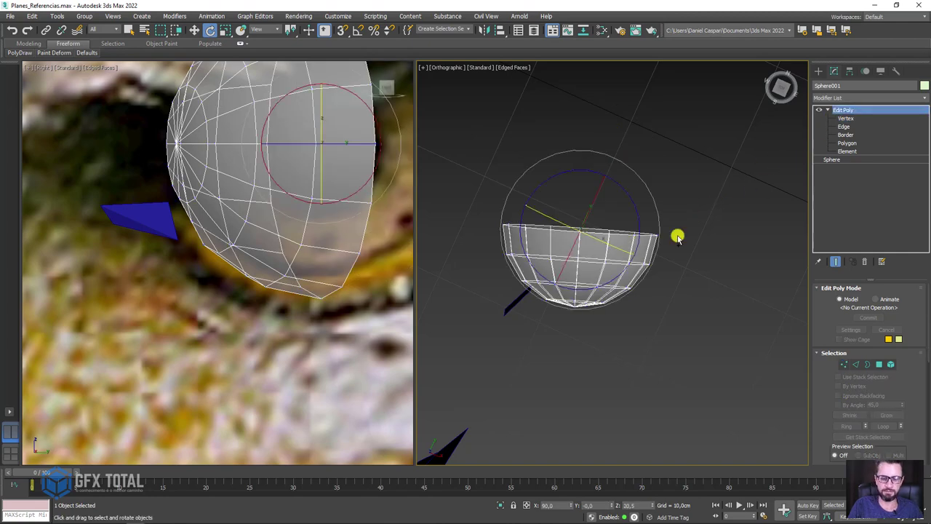
- Return to the front view, exit the sphere's sub-object level, and select the beak mesh Box002
{"action": "key", "text": "f"}
{"action": "scroll", "coordinate": [676, 240], "scroll_direction": "up", "scroll_amount": 3}
{"action": "scroll", "coordinate": [648, 197], "scroll_direction": "up", "scroll_amount": 3}
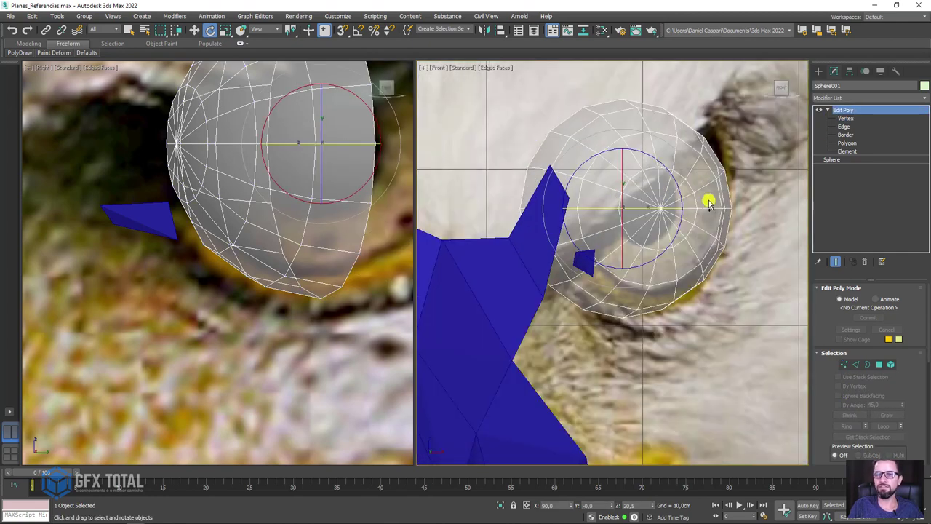
{"action": "left_click", "coordinate": [846, 118]}
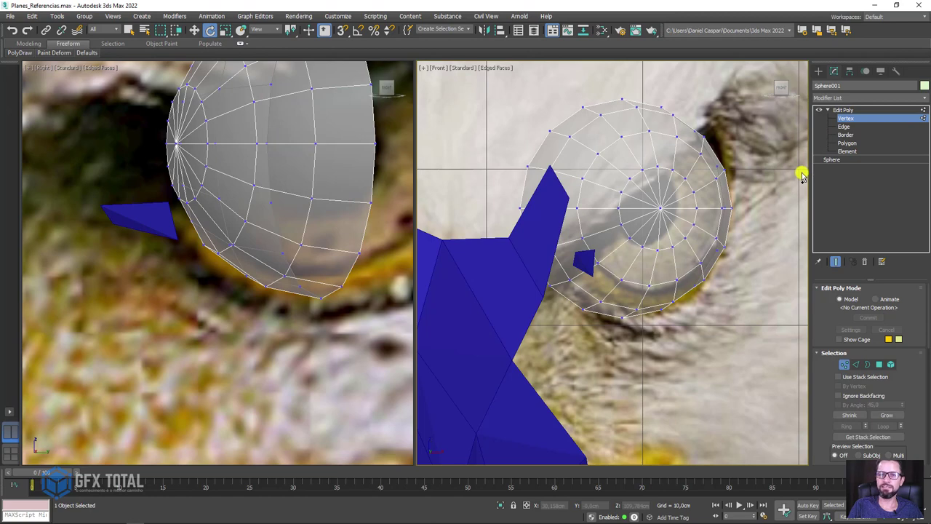
{"action": "left_click", "coordinate": [842, 110]}
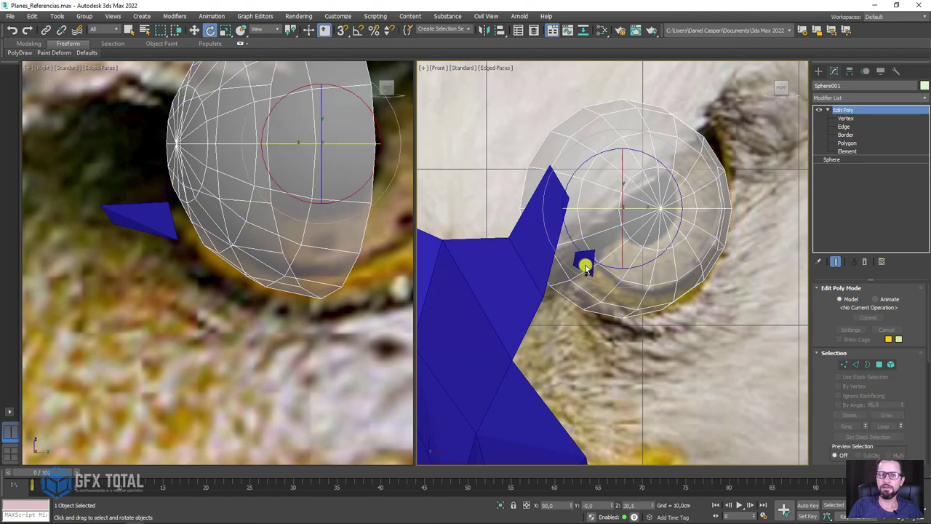
{"action": "left_click", "coordinate": [586, 268]}
- Shift-extrude the beak edge into a strip along the lower eyelid toward the eye's corner
{"action": "left_click", "coordinate": [847, 135]}
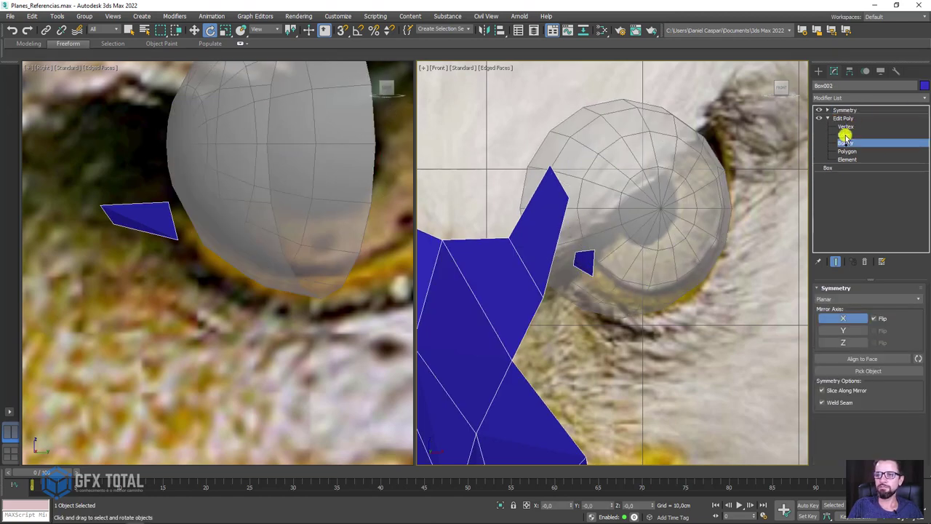
{"action": "scroll", "coordinate": [181, 224], "scroll_direction": "down", "scroll_amount": 1}
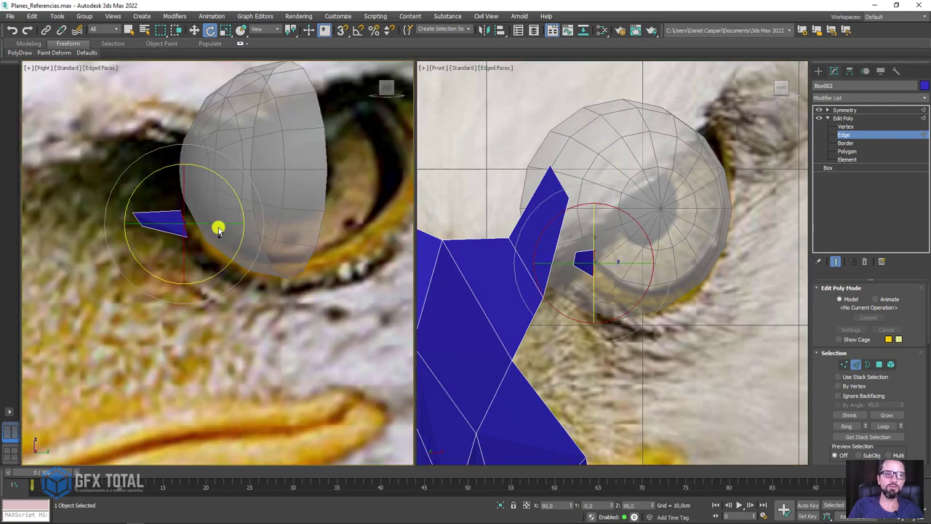
{"action": "middle_click_drag", "start_coordinate": [218, 226], "coordinate": [153, 207]}
{"action": "scroll", "coordinate": [153, 208], "scroll_direction": "down", "scroll_amount": 3}
{"action": "key", "text": "w"}
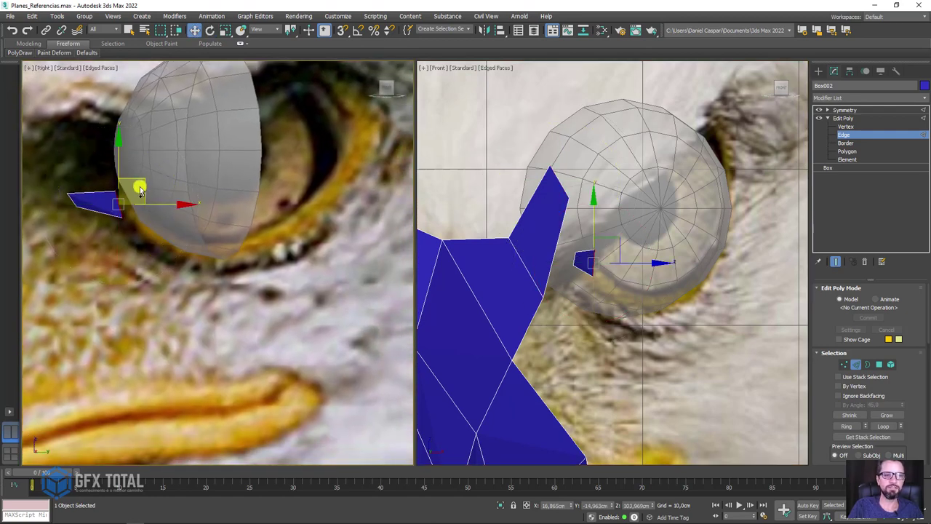
{"action": "key", "text": "e"}
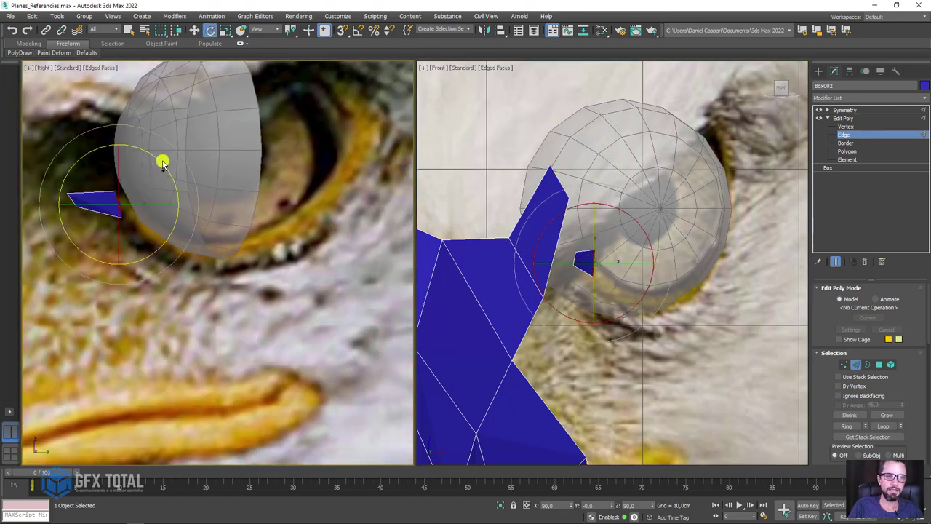
{"action": "key", "text": "w"}
{"action": "mouse_move", "coordinate": [144, 182]}
{"action": "left_mouse_down"}
{"action": "mouse_move", "coordinate": [191, 226]}
{"action": "mouse_move", "coordinate": [264, 221]}
{"action": "left_mouse_up"}
{"action": "key", "text": "e"}
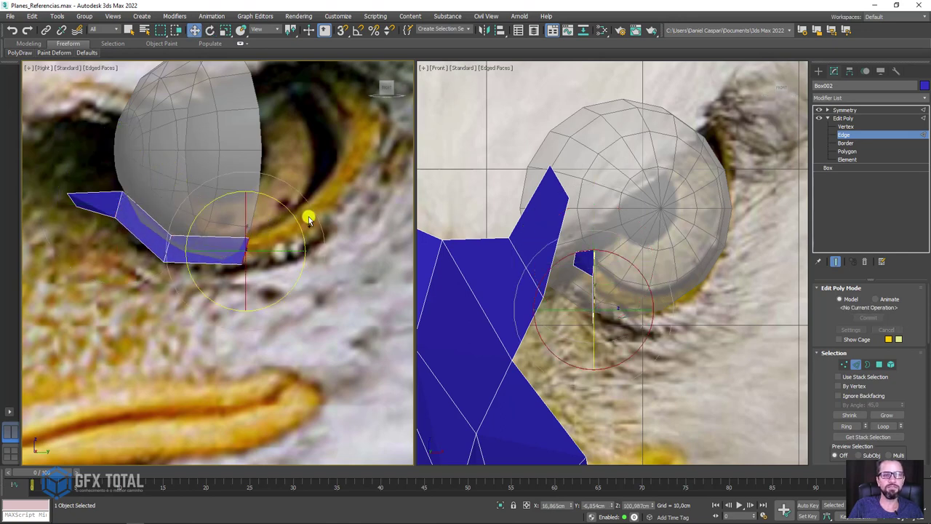
{"action": "key", "text": "w"}
{"action": "left_click_drag", "start_coordinate": [266, 232], "coordinate": [346, 191], "text": "shift"}
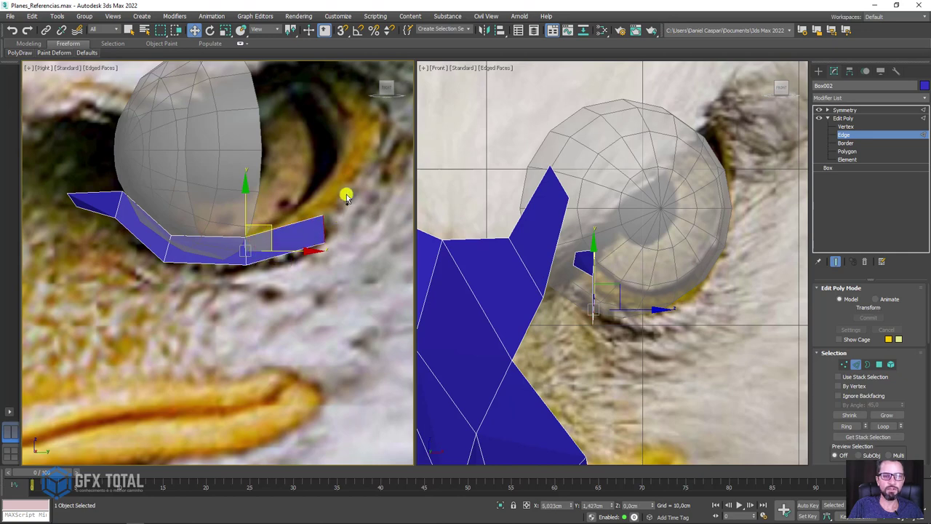
{"action": "key", "text": "e"}
{"action": "key", "text": "w"}
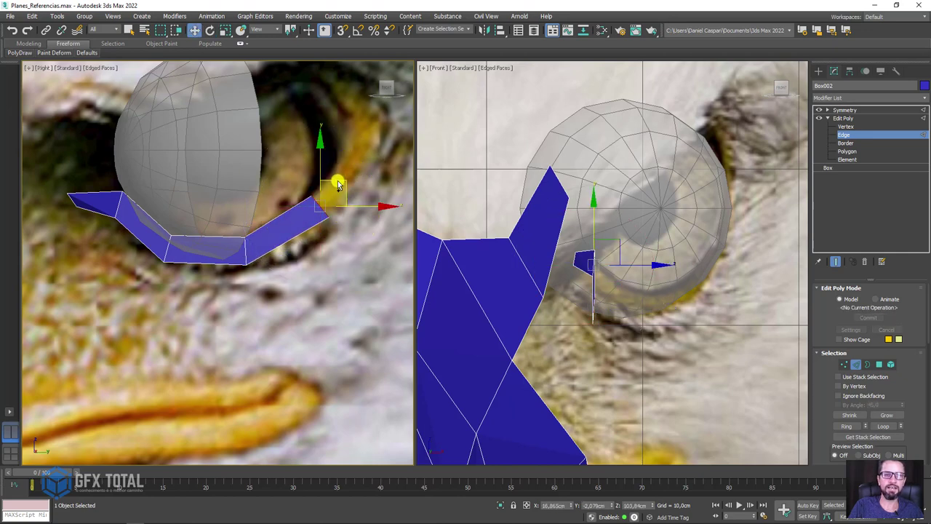
{"action": "left_click_drag", "start_coordinate": [339, 190], "coordinate": [379, 127], "text": "shift"}
- Extend the strip upward and across the top of the eyeball
{"action": "middle_click_drag", "start_coordinate": [378, 127], "coordinate": [358, 240]}
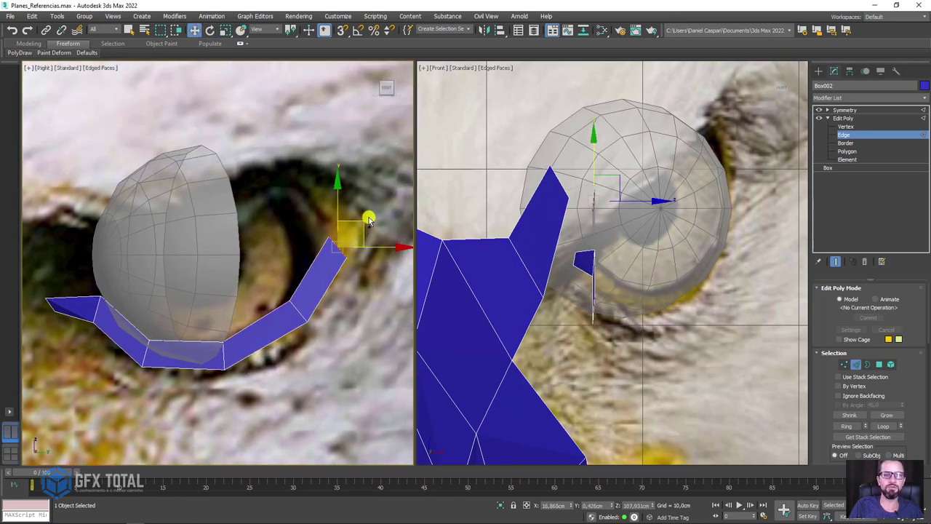
{"action": "mouse_move", "coordinate": [369, 220]}
{"action": "left_mouse_down", "text": "shift"}
{"action": "mouse_move", "coordinate": [344, 143]}
{"action": "mouse_move", "coordinate": [303, 117]}
{"action": "left_mouse_up", "text": "shift"}
{"action": "key", "text": "e"}
{"action": "key", "text": "w"}
{"action": "key", "text": "e"}
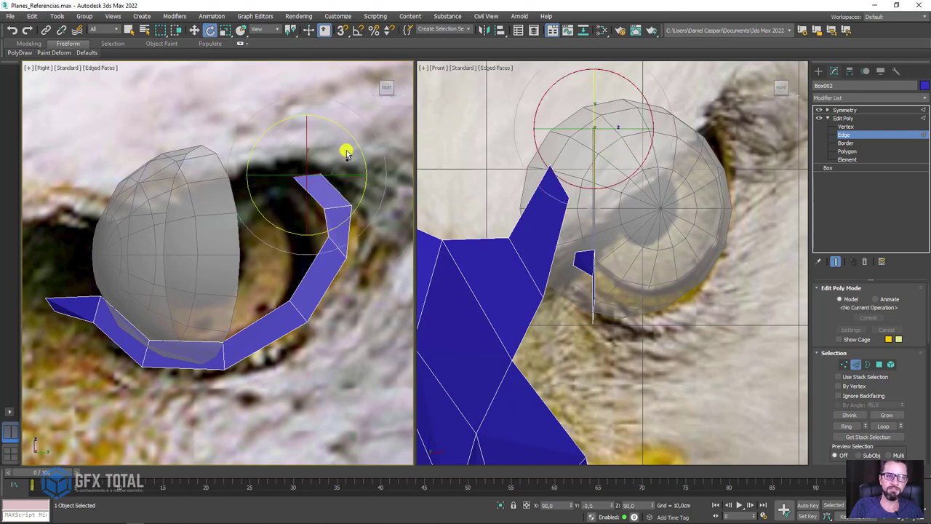
{"action": "key", "text": "w"}
{"action": "mouse_move", "coordinate": [326, 151]}
{"action": "left_mouse_down"}
{"action": "mouse_move", "coordinate": [285, 139]}
{"action": "mouse_move", "coordinate": [211, 142]}
{"action": "mouse_move", "coordinate": [240, 134]}
{"action": "left_mouse_up"}
{"action": "key", "text": "e"}
{"action": "key", "text": "w"}
{"action": "key", "text": "e"}
{"action": "key", "text": "w"}
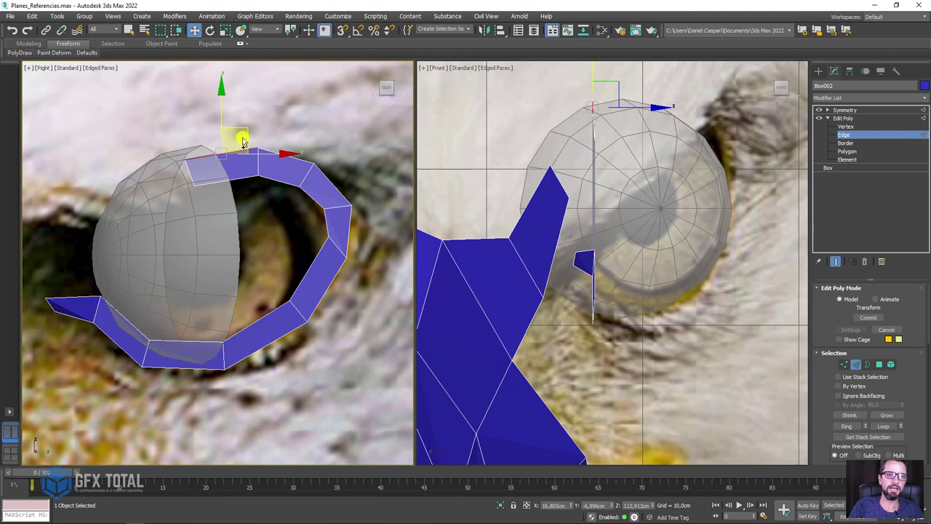
{"action": "mouse_move", "coordinate": [189, 178]}
{"action": "left_mouse_down"}
{"action": "mouse_move", "coordinate": [207, 166]}
{"action": "mouse_move", "coordinate": [165, 173]}
{"action": "left_mouse_up"}
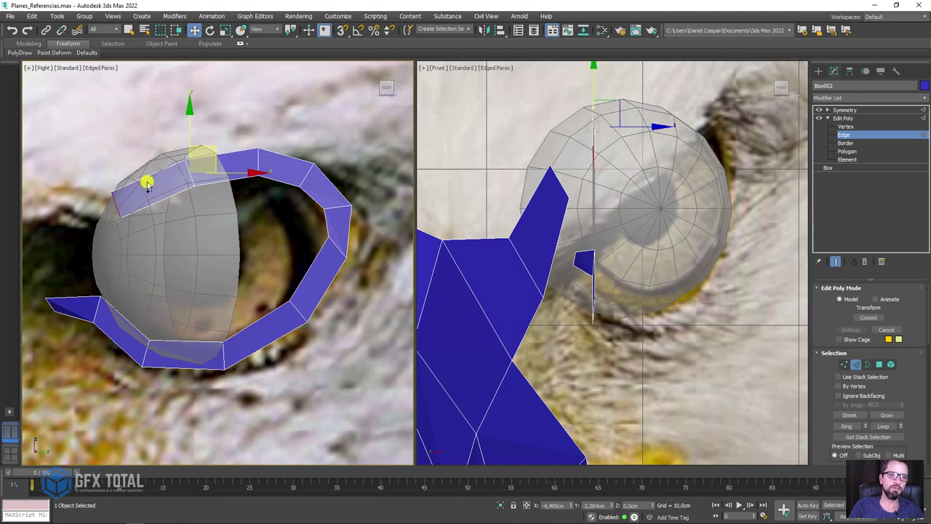
- Continue the strip down the eye's far side toward the lower lid, closing the ring
{"action": "scroll", "coordinate": [148, 193], "scroll_direction": "up", "scroll_amount": 1}
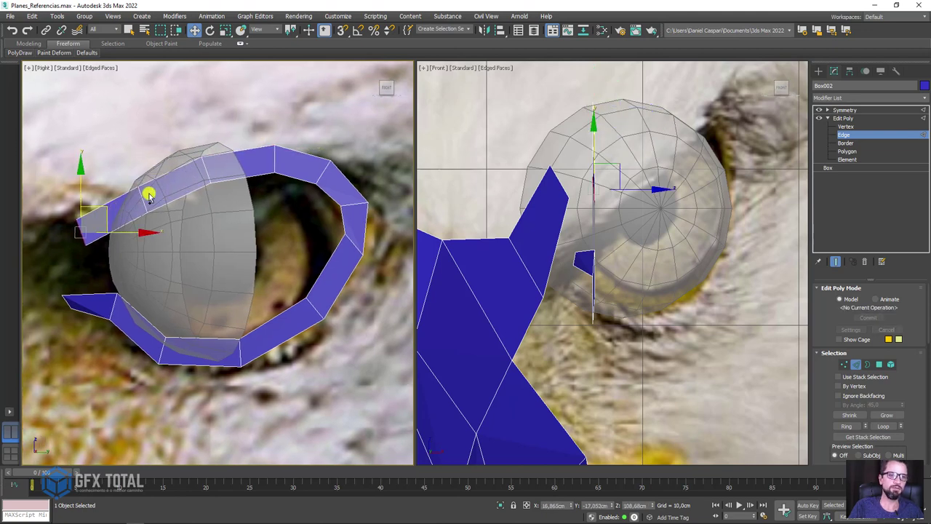
{"action": "scroll", "coordinate": [206, 179], "scroll_direction": "up", "scroll_amount": 1}
{"action": "scroll", "coordinate": [199, 191], "scroll_direction": "up", "scroll_amount": 1}
{"action": "key", "text": "e"}
{"action": "left_click_drag", "start_coordinate": [197, 190], "coordinate": [222, 187]}
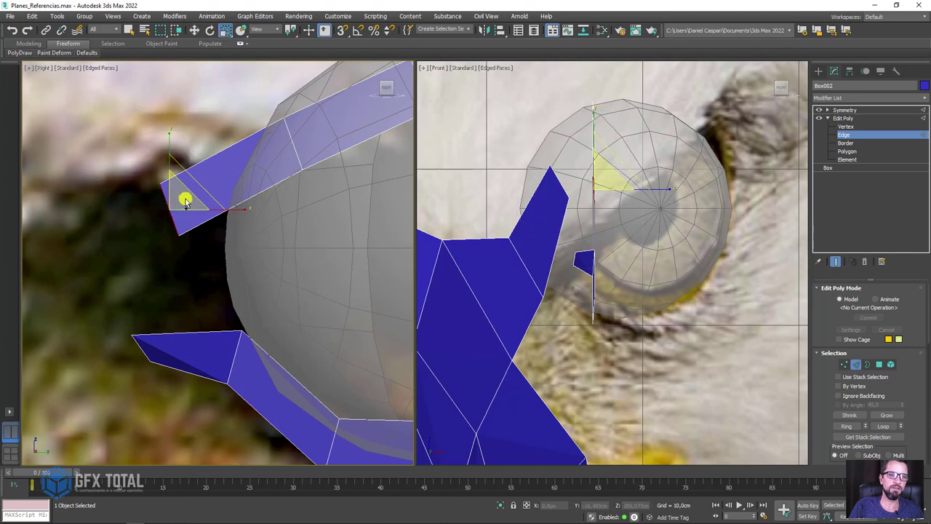
{"action": "key", "text": "w"}
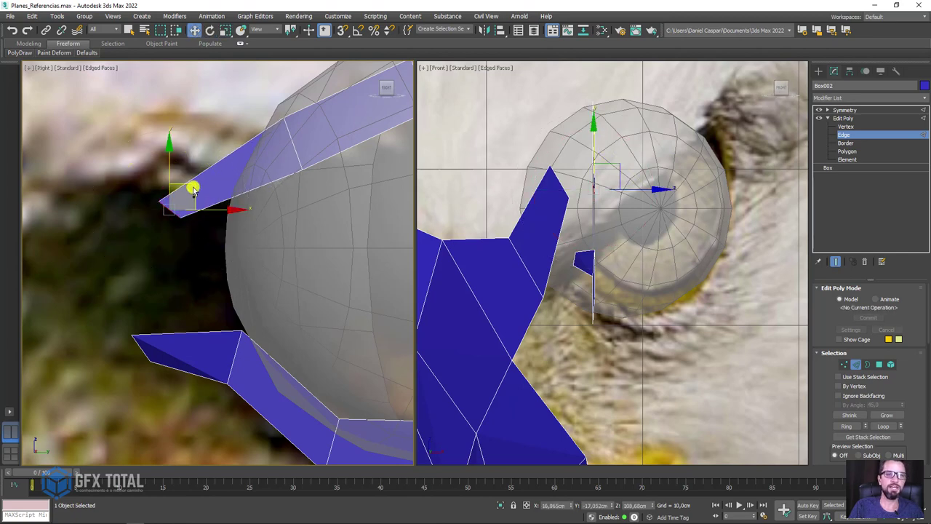
{"action": "left_click_drag", "start_coordinate": [216, 183], "coordinate": [169, 250], "text": "shift"}
{"action": "key", "text": "e"}
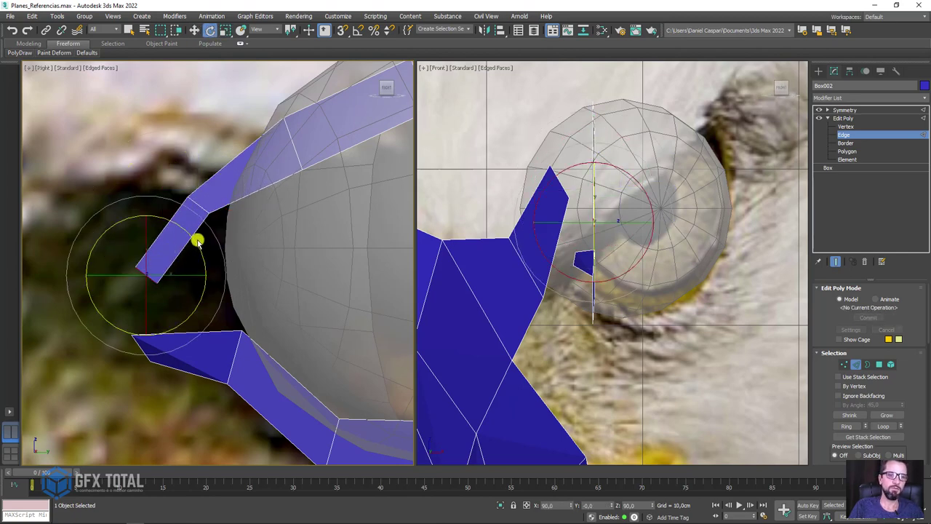
{"action": "key", "text": "w"}
{"action": "left_click_drag", "start_coordinate": [160, 266], "coordinate": [151, 359], "text": "shift"}
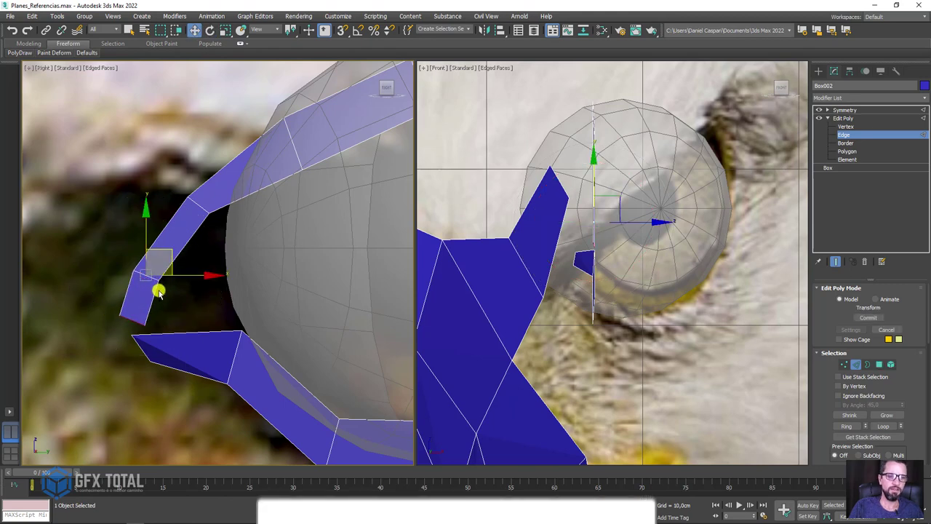
{"action": "key", "text": "e"}
{"action": "left_click_drag", "start_coordinate": [181, 316], "coordinate": [197, 322]}
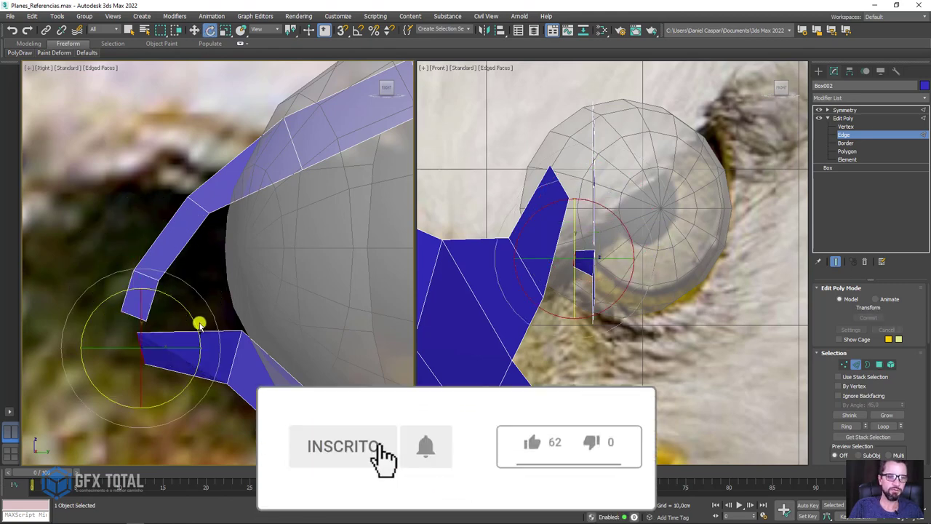
{"action": "key", "text": "w"}
{"action": "key", "text": "e"}
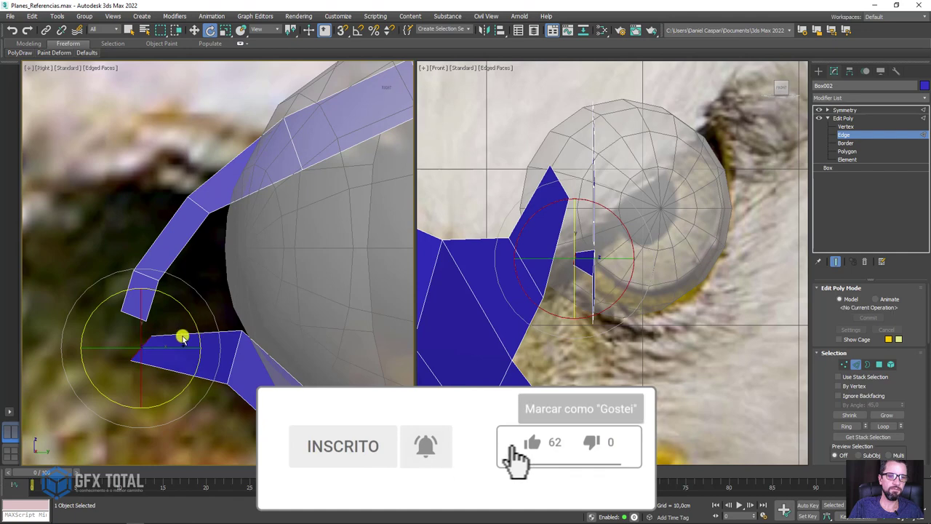
{"action": "key", "text": "w"}
{"action": "left_click_drag", "start_coordinate": [150, 318], "coordinate": [142, 285]}
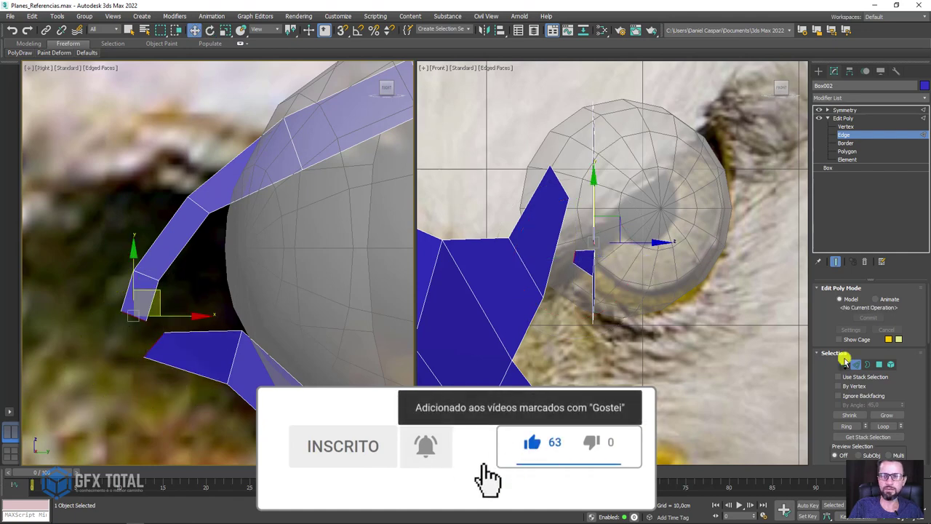
- Raise the strip's end vertex slightly, then select all vertices of the eyelid ring
{"action": "scroll", "coordinate": [826, 357], "scroll_direction": "down", "scroll_amount": 4}
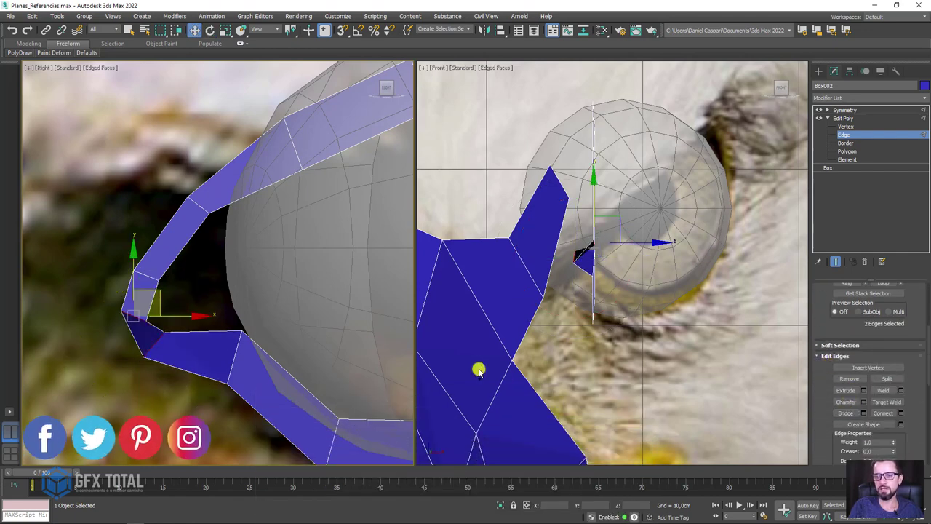
{"action": "scroll", "coordinate": [349, 322], "scroll_direction": "down", "scroll_amount": 5}
{"action": "scroll", "coordinate": [309, 321], "scroll_direction": "up", "scroll_amount": 5}
{"action": "left_click", "coordinate": [846, 127]}
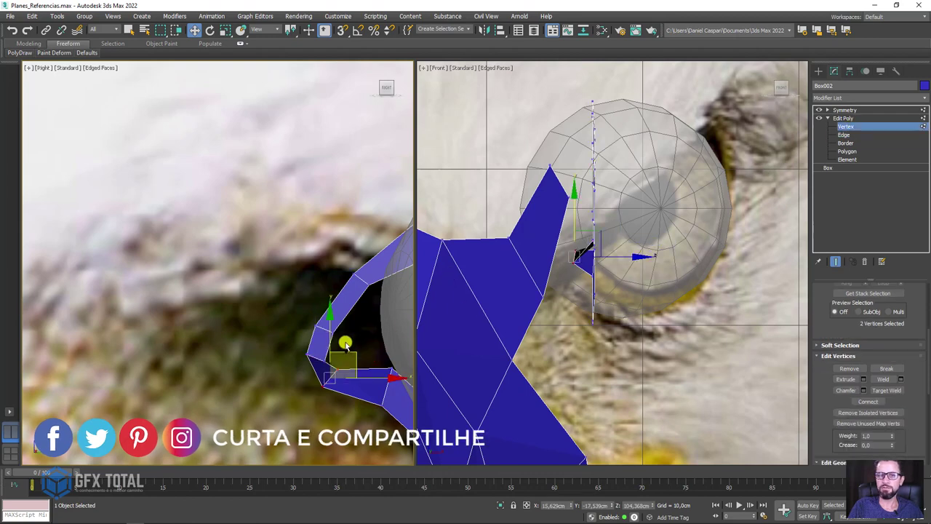
{"action": "scroll", "coordinate": [338, 340], "scroll_direction": "up", "scroll_amount": 3}
{"action": "left_click", "coordinate": [299, 392]}
{"action": "left_click_drag", "start_coordinate": [322, 364], "coordinate": [327, 343]}
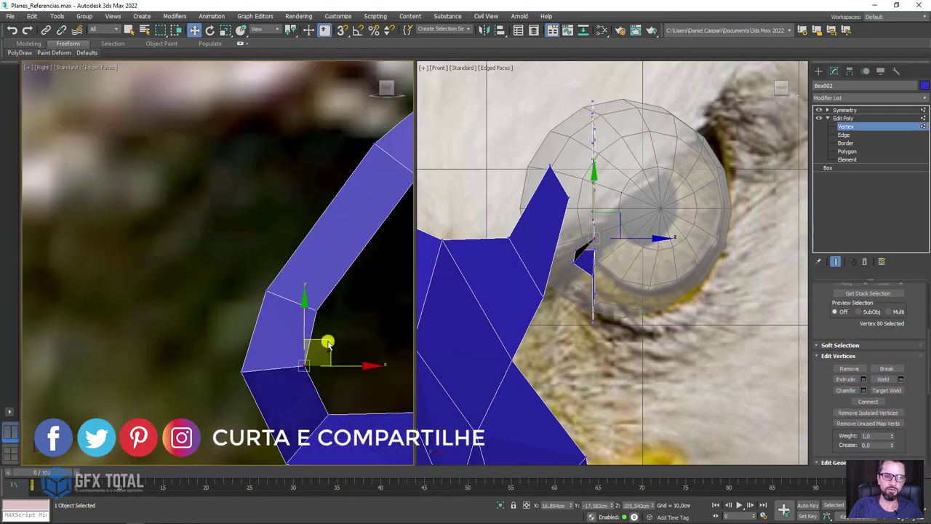
{"action": "scroll", "coordinate": [335, 320], "scroll_direction": "down", "scroll_amount": 3}
{"action": "scroll", "coordinate": [270, 197], "scroll_direction": "down", "scroll_amount": 3}
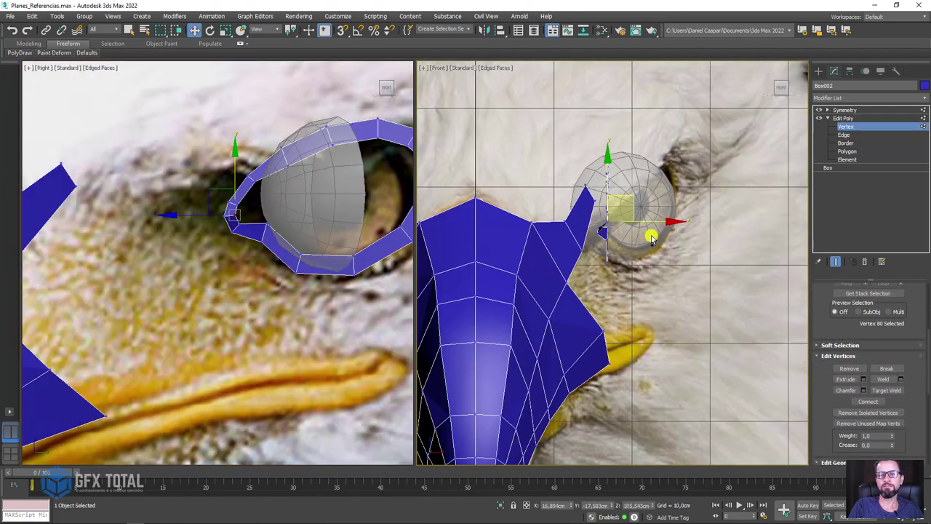
{"action": "mouse_move", "coordinate": [651, 235]}
{"action": "middle_mouse_down", "text": "alt"}
{"action": "mouse_move", "coordinate": [599, 256]}
{"action": "mouse_move", "coordinate": [563, 254]}
{"action": "mouse_move", "coordinate": [579, 284]}
{"action": "mouse_move", "coordinate": [504, 307]}
{"action": "mouse_move", "coordinate": [587, 276]}
{"action": "mouse_move", "coordinate": [555, 298]}
{"action": "mouse_move", "coordinate": [606, 314]}
{"action": "middle_mouse_up", "text": "alt"}
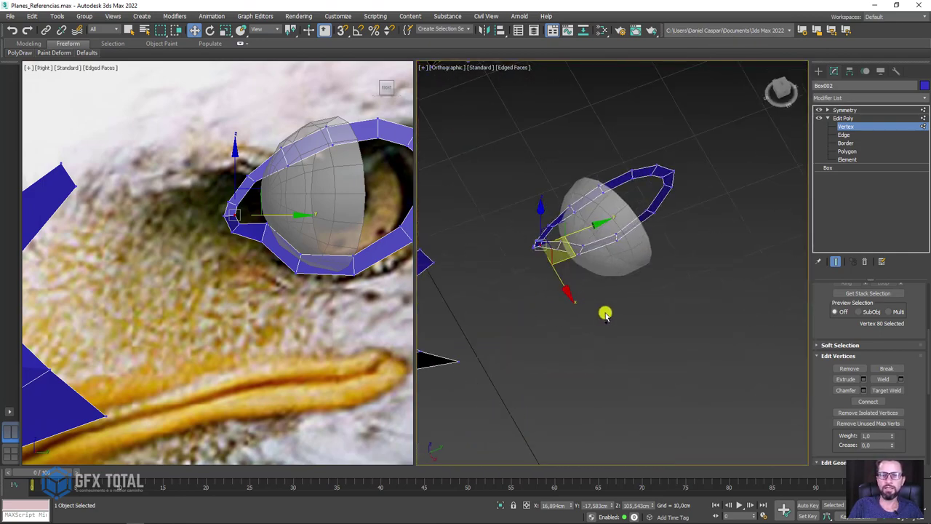
{"action": "scroll", "coordinate": [617, 260], "scroll_direction": "up", "scroll_amount": 2}
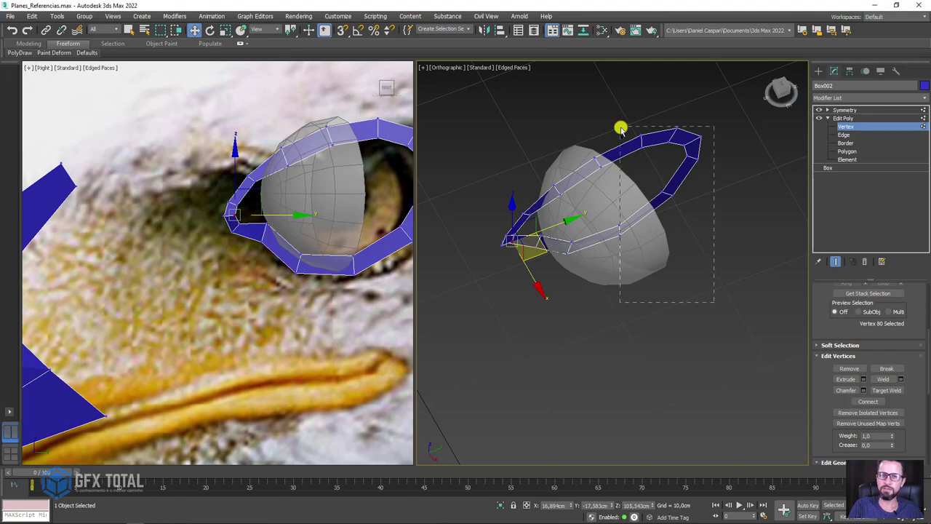
{"action": "left_click_drag", "start_coordinate": [500, 80], "coordinate": [508, 86]}
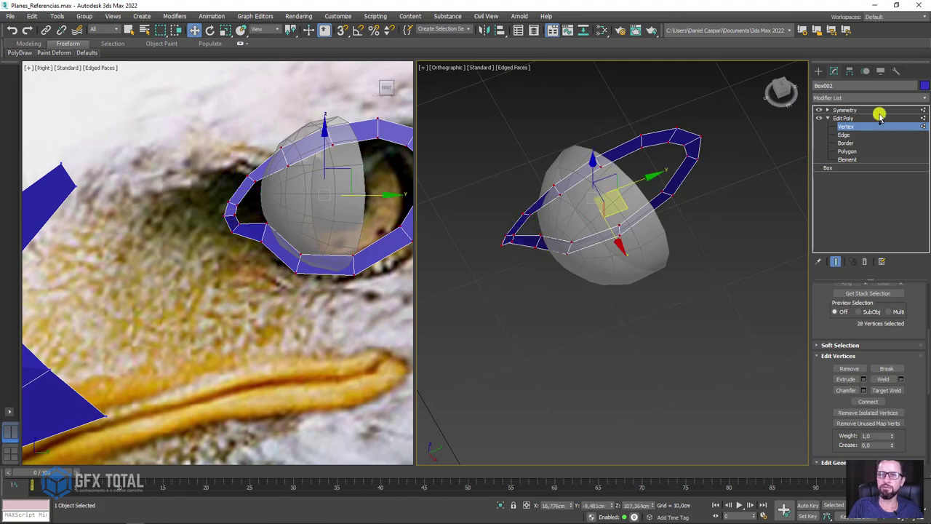
- Add an FFD 2x2x2 to the ring and test squashing its lattice, then undo it
{"action": "left_click", "coordinate": [926, 99]}
{"action": "scroll", "coordinate": [902, 218], "scroll_direction": "down", "scroll_amount": 5}
{"action": "scroll", "coordinate": [897, 249], "scroll_direction": "down", "scroll_amount": 5}
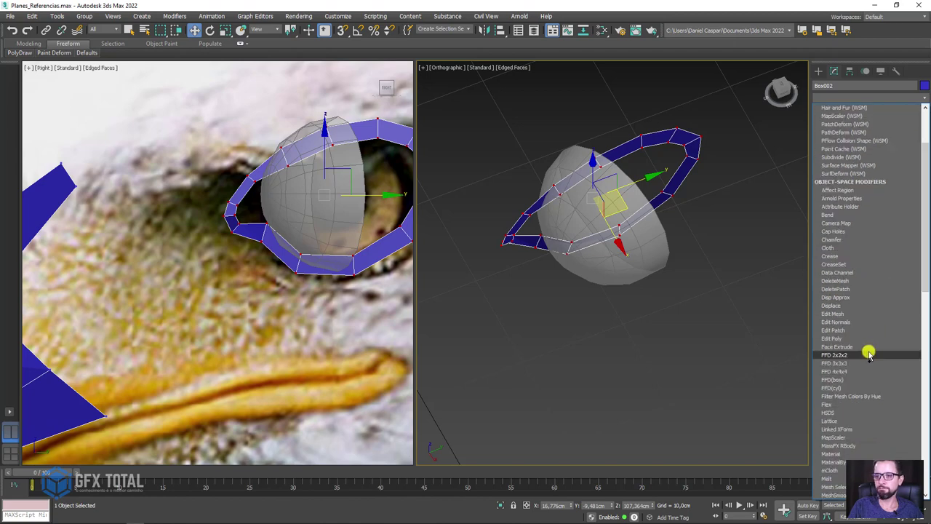
{"action": "left_click", "coordinate": [869, 355]}
{"action": "left_click", "coordinate": [828, 118]}
{"action": "left_click", "coordinate": [854, 126]}
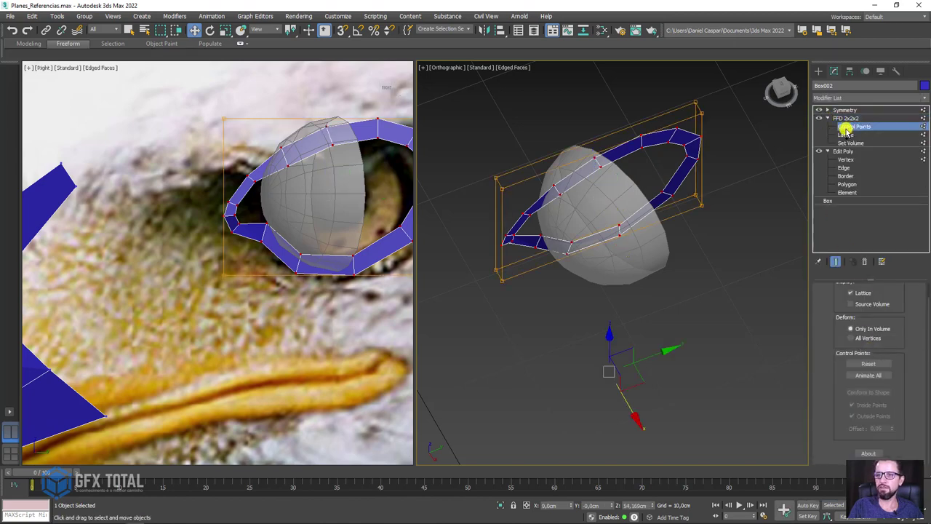
{"action": "left_click_drag", "start_coordinate": [732, 92], "coordinate": [700, 207]}
{"action": "middle_click_drag", "start_coordinate": [663, 229], "coordinate": [704, 187], "text": "alt"}
{"action": "left_click_drag", "start_coordinate": [705, 187], "coordinate": [766, 302]}
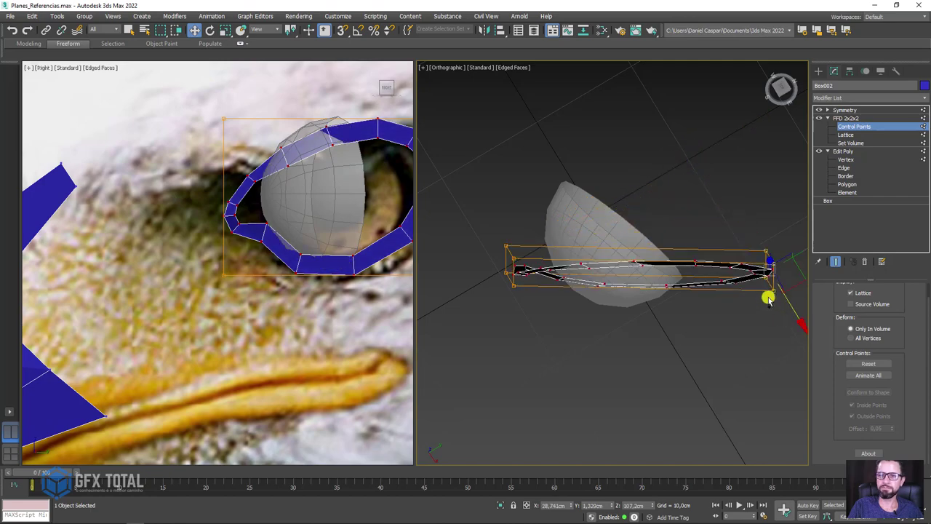
{"action": "key", "text": "ctrl+z"}
{"action": "key", "text": "shift+z"}
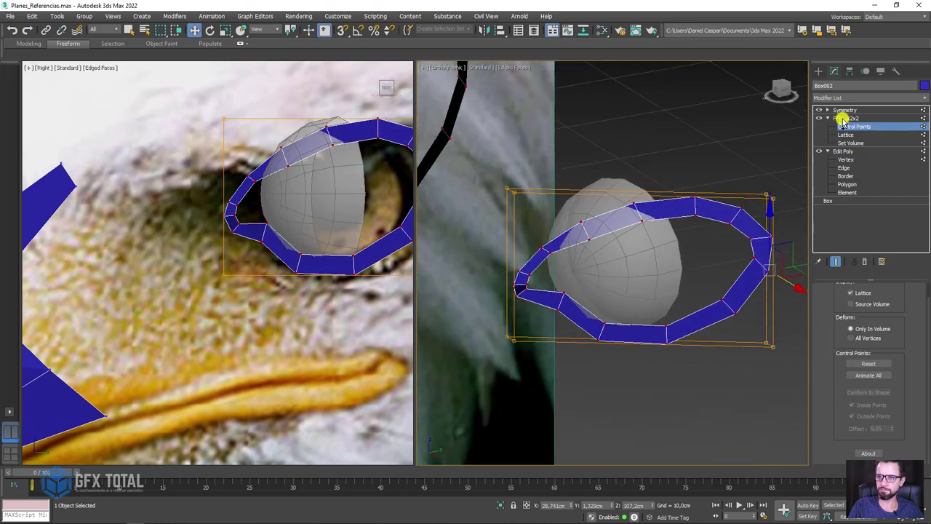
{"action": "left_click", "coordinate": [845, 118]}
{"action": "middle_click_drag", "start_coordinate": [297, 194], "coordinate": [212, 193]}
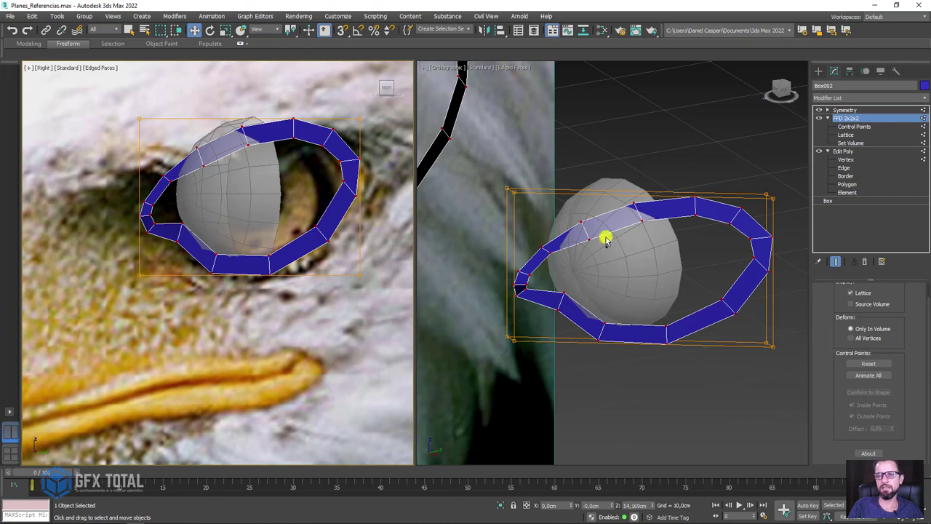
- Insert an Edit Poly modifier above the ring's FFD 2x2x2 and expand its sub-levels
{"action": "left_click", "coordinate": [845, 109]}
{"action": "left_click", "coordinate": [624, 254]}
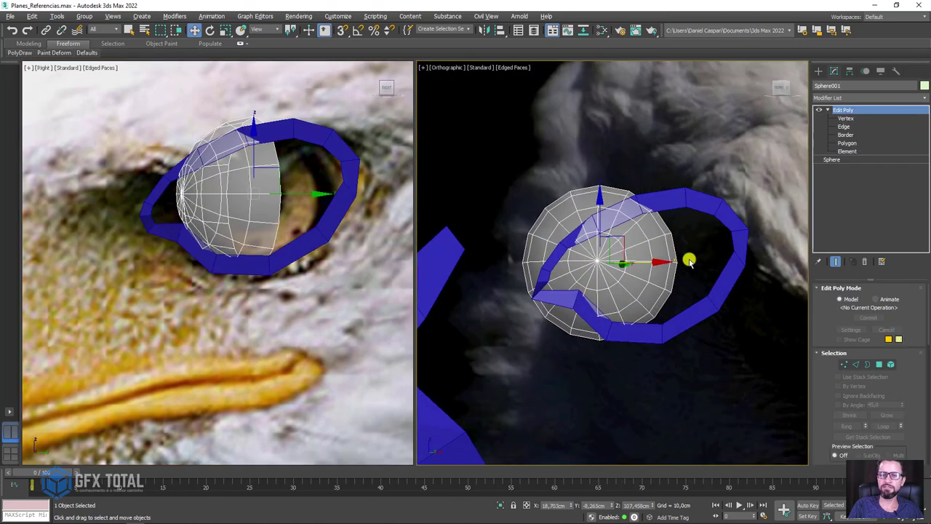
{"action": "left_click", "coordinate": [694, 215]}
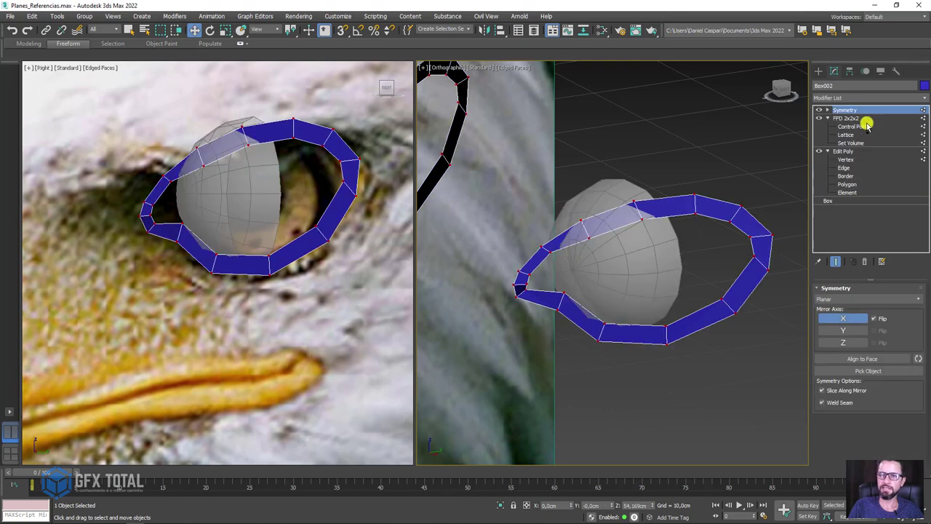
{"action": "left_click", "coordinate": [828, 119]}
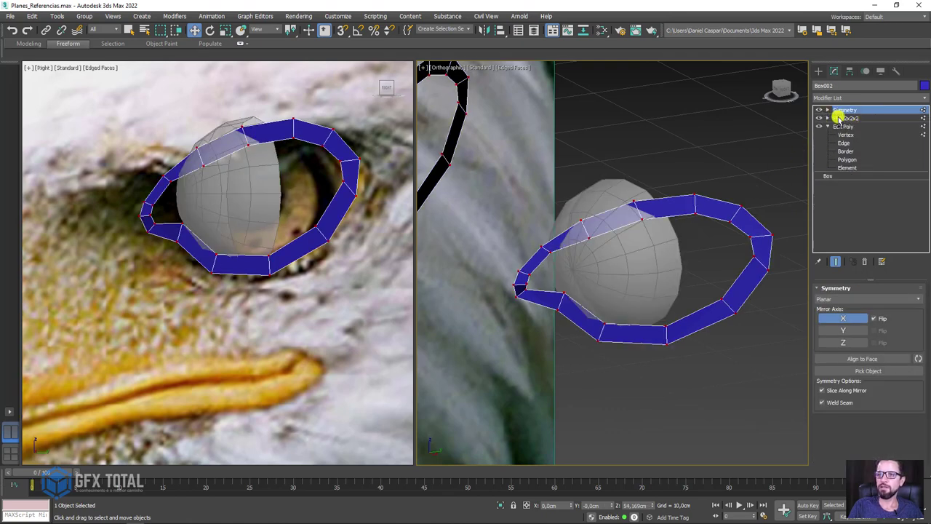
{"action": "left_click", "coordinate": [859, 119]}
{"action": "left_click", "coordinate": [925, 98]}
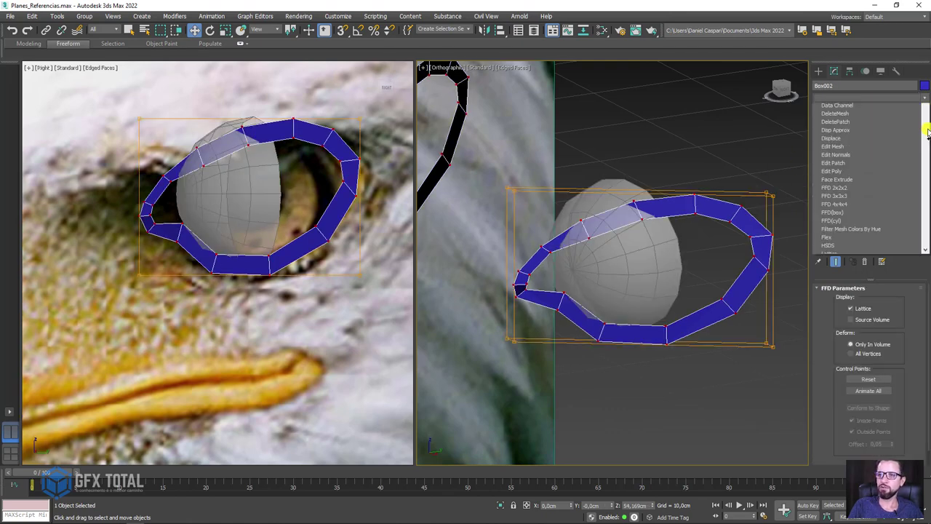
{"action": "left_click", "coordinate": [844, 414]}
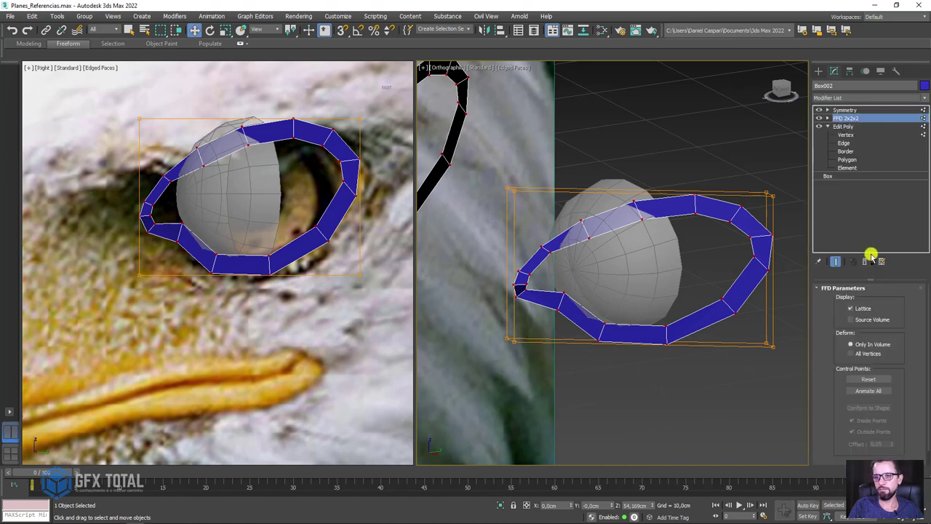
{"action": "left_click", "coordinate": [828, 119]}
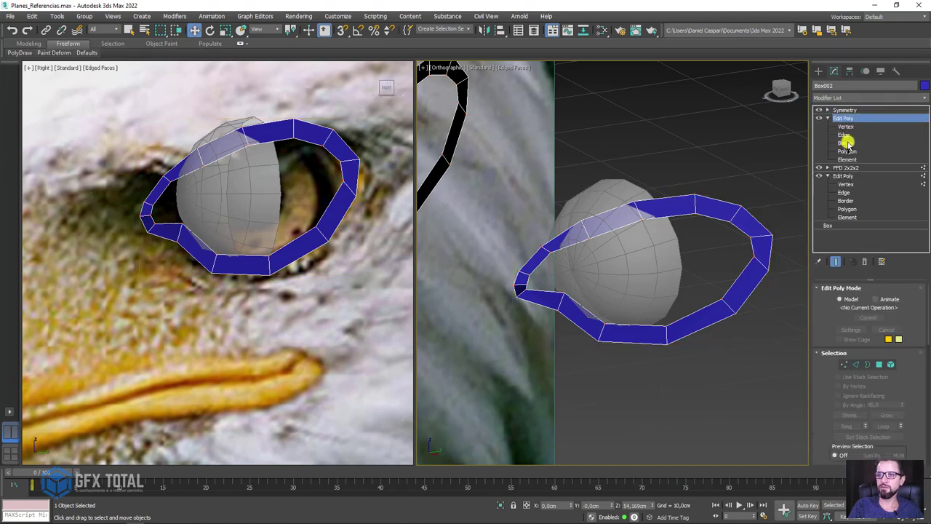
- Select the eyelid ring's inner border loop and orbit to inspect it
{"action": "left_click", "coordinate": [846, 142]}
{"action": "left_click", "coordinate": [602, 240]}
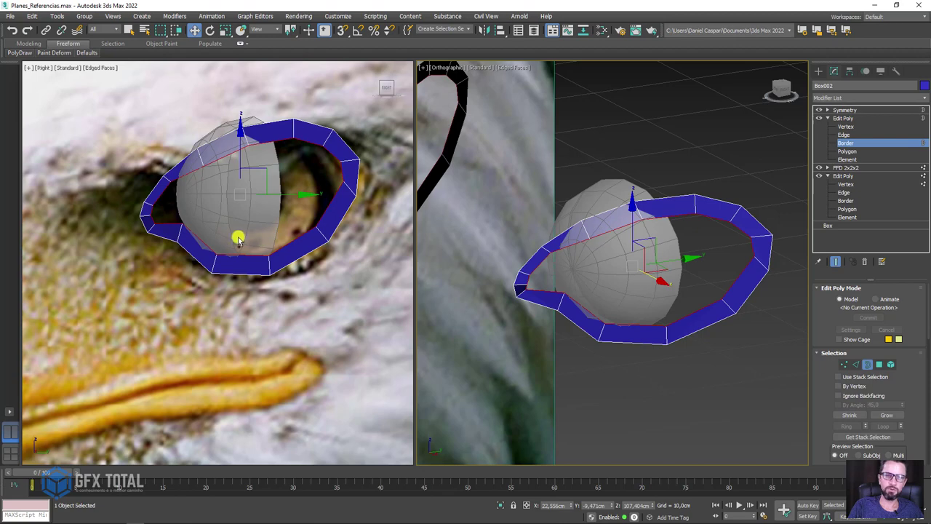
{"action": "mouse_move", "coordinate": [553, 277]}
{"action": "middle_mouse_down", "text": "alt"}
{"action": "mouse_move", "coordinate": [628, 294]}
{"action": "mouse_move", "coordinate": [667, 274]}
{"action": "mouse_move", "coordinate": [659, 262]}
{"action": "middle_mouse_up", "text": "alt"}
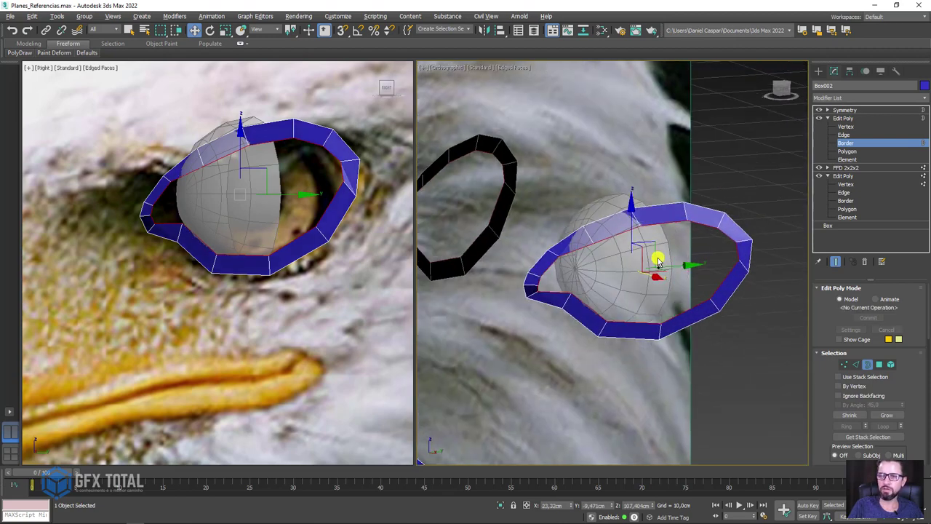
{"action": "scroll", "coordinate": [489, 201], "scroll_direction": "down", "scroll_amount": 5}
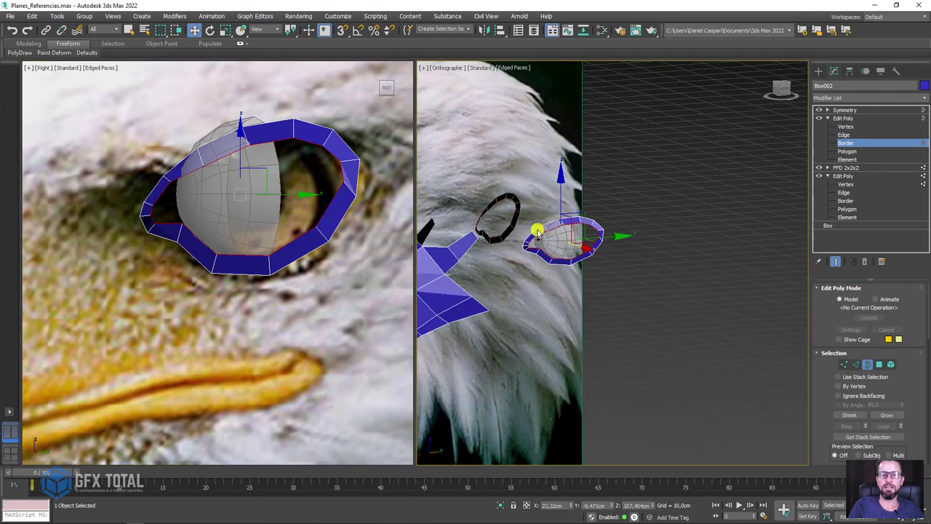
- Switch the viewport to Front view, zoom onto the eye, and select the eyeball sphere
{"action": "key", "text": "f"}
{"action": "key", "text": "z"}
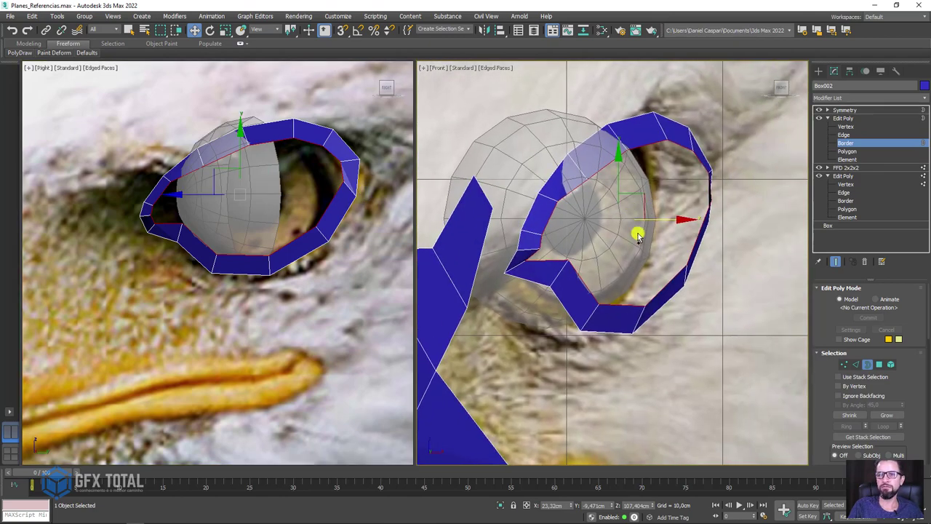
{"action": "scroll", "coordinate": [684, 201], "scroll_direction": "down", "scroll_amount": 4}
{"action": "scroll", "coordinate": [631, 175], "scroll_direction": "down", "scroll_amount": 3}
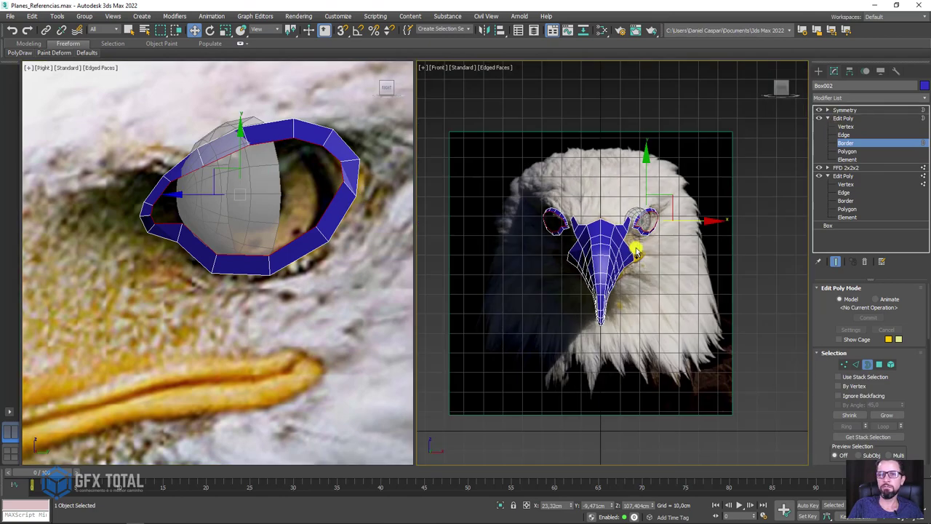
{"action": "scroll", "coordinate": [630, 216], "scroll_direction": "up", "scroll_amount": 3}
{"action": "scroll", "coordinate": [630, 216], "scroll_direction": "down", "scroll_amount": 2}
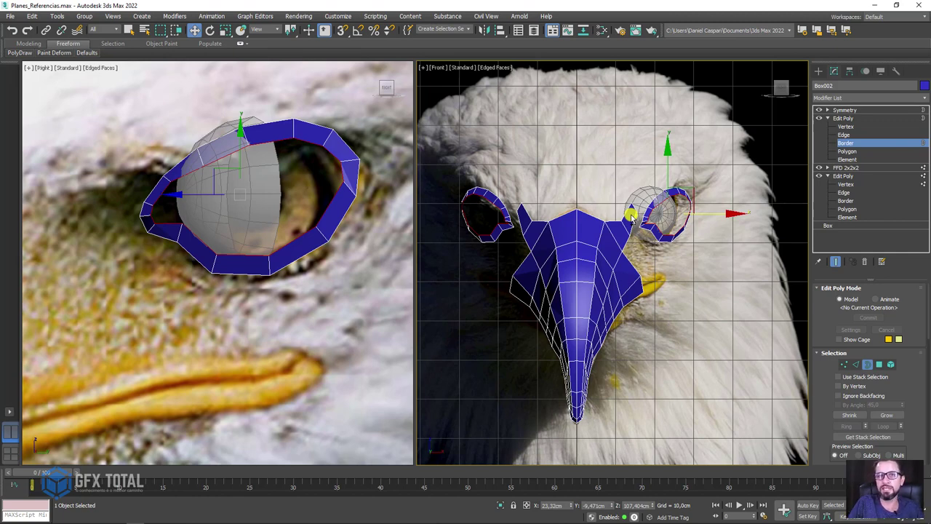
{"action": "scroll", "coordinate": [674, 232], "scroll_direction": "up", "scroll_amount": 3}
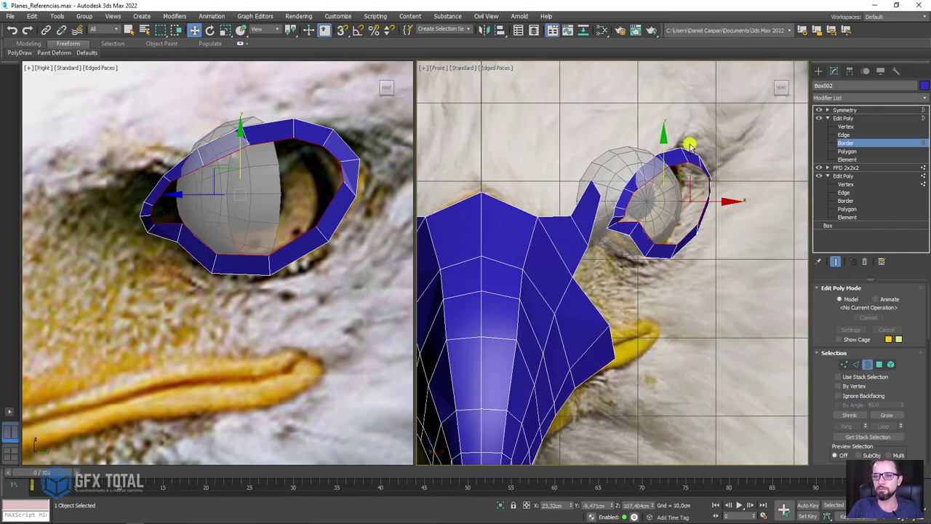
{"action": "left_click", "coordinate": [839, 119]}
{"action": "left_click", "coordinate": [671, 208]}
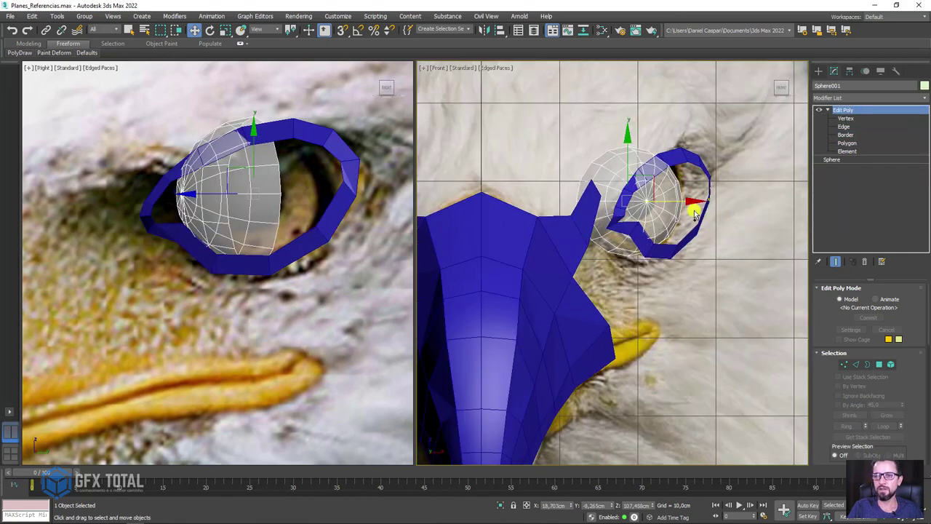
- Slide the whole eyelid ring element sideways along X onto the eyeball
{"action": "left_click", "coordinate": [697, 195]}
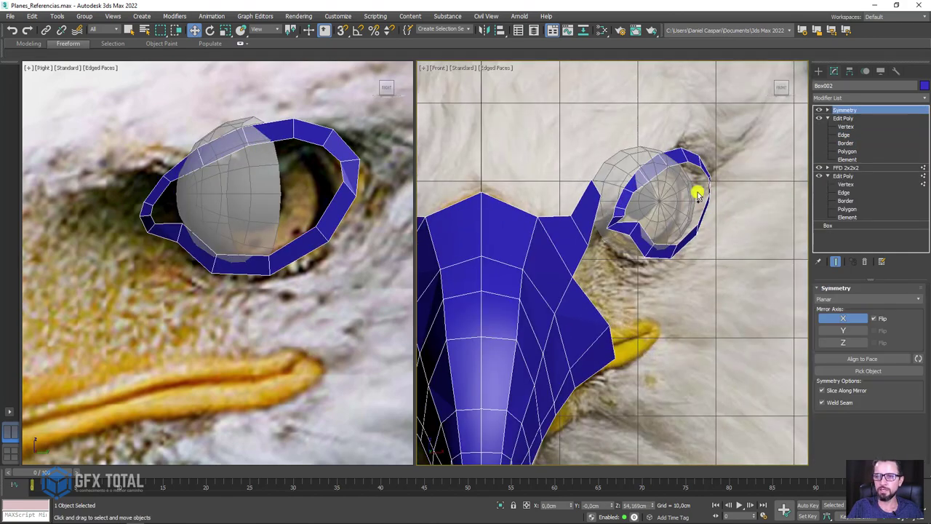
{"action": "left_click", "coordinate": [847, 160]}
{"action": "left_click", "coordinate": [668, 176]}
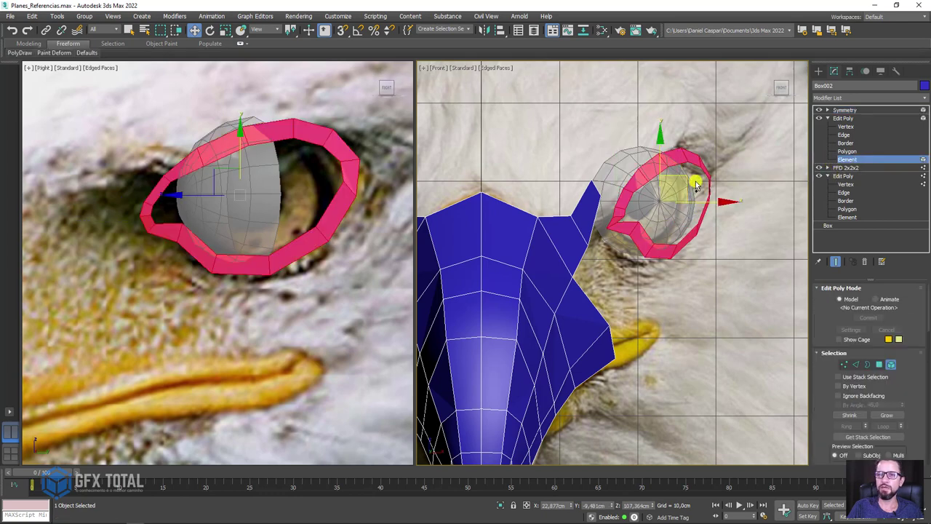
{"action": "left_click_drag", "start_coordinate": [716, 204], "coordinate": [711, 203]}
{"action": "scroll", "coordinate": [709, 204], "scroll_direction": "up", "scroll_amount": 2}
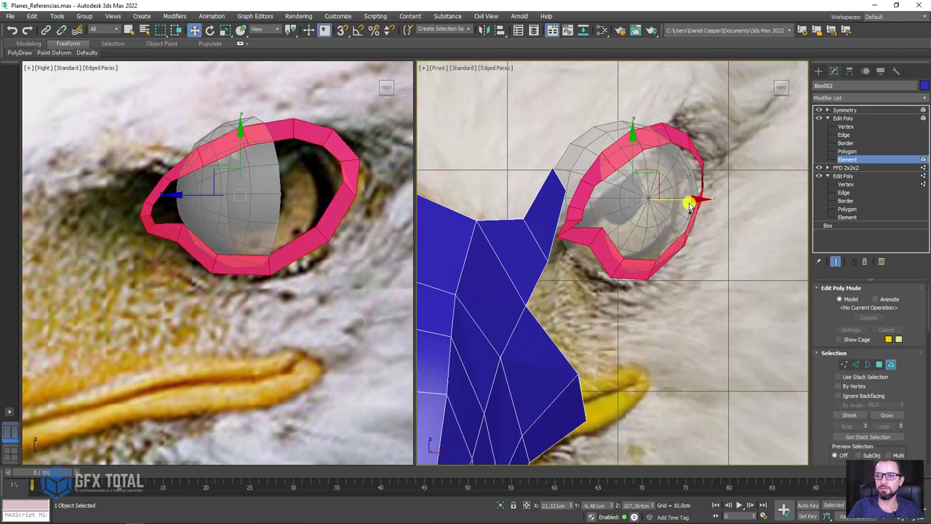
- Pull the ring's outer-side vertex column inward until it fits the eyeball
{"action": "left_click", "coordinate": [846, 126]}
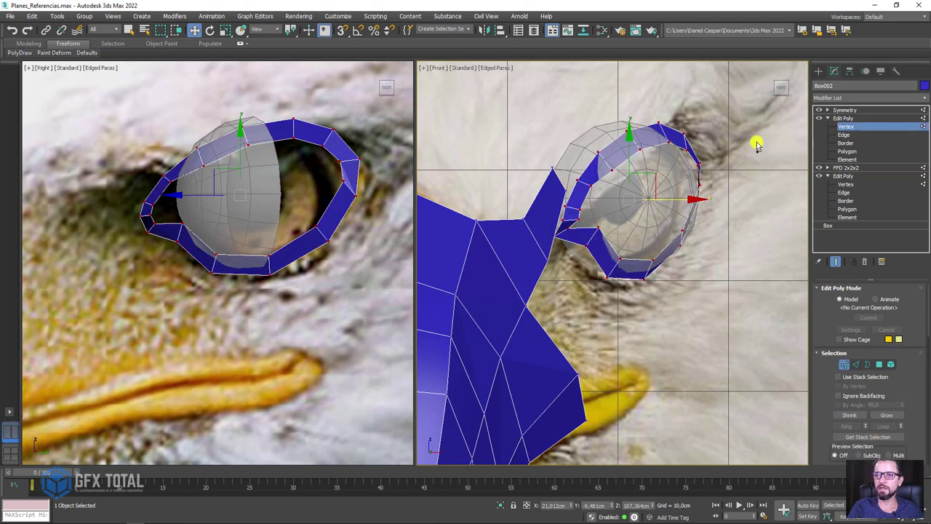
{"action": "left_click_drag", "start_coordinate": [746, 160], "coordinate": [728, 166]}
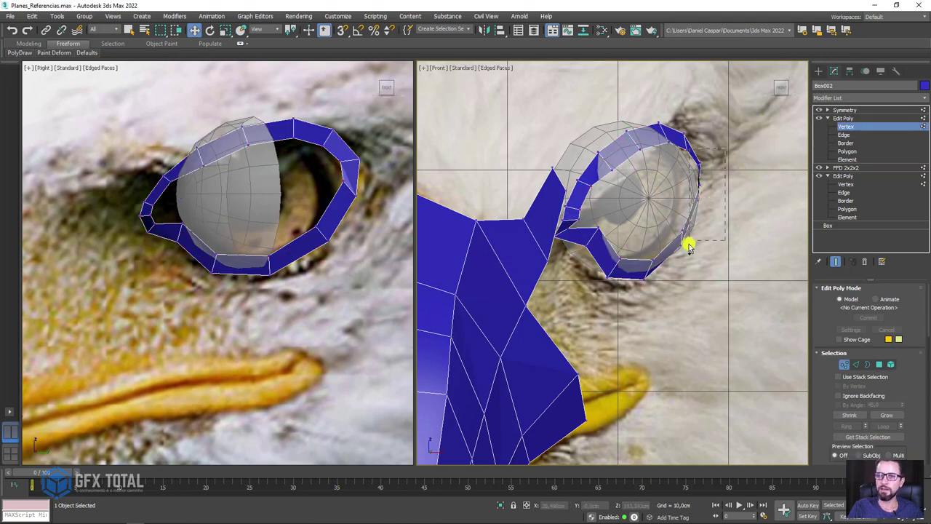
{"action": "left_click_drag", "start_coordinate": [690, 247], "coordinate": [691, 243]}
{"action": "scroll", "coordinate": [720, 166], "scroll_direction": "up", "scroll_amount": 3}
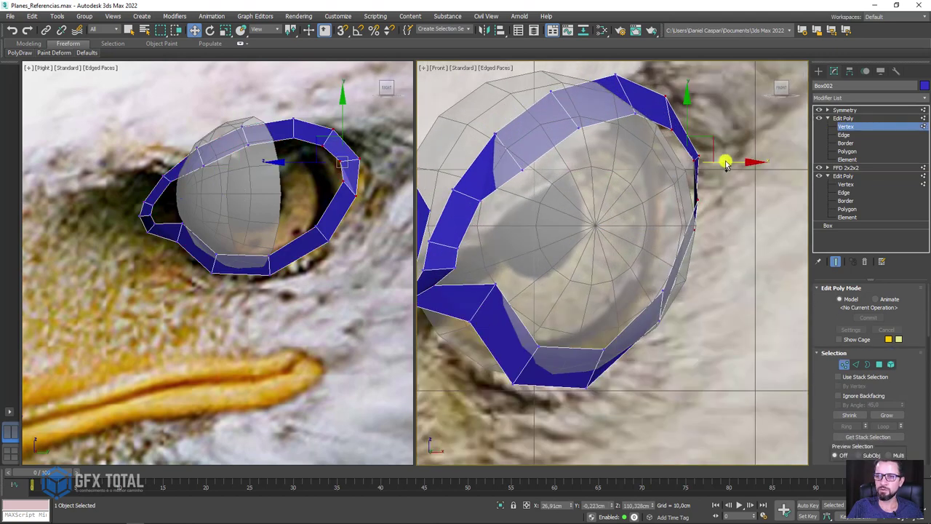
{"action": "mouse_move", "coordinate": [726, 163]}
{"action": "left_mouse_down"}
{"action": "mouse_move", "coordinate": [702, 162]}
{"action": "mouse_move", "coordinate": [710, 187]}
{"action": "left_mouse_up"}
{"action": "left_click_drag", "start_coordinate": [707, 144], "coordinate": [627, 174]}
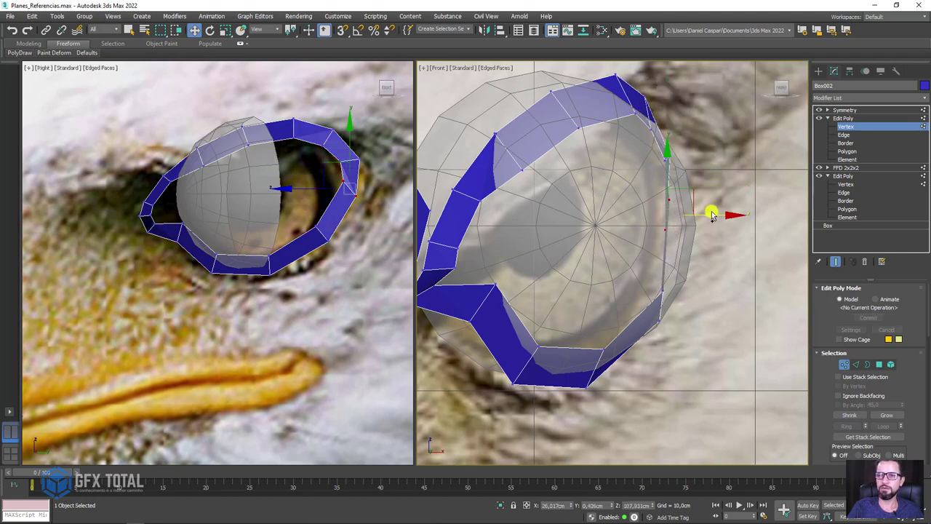
{"action": "mouse_move", "coordinate": [633, 221]}
{"action": "left_mouse_down"}
{"action": "mouse_move", "coordinate": [696, 202]}
{"action": "mouse_move", "coordinate": [657, 208]}
{"action": "mouse_move", "coordinate": [715, 217]}
{"action": "mouse_move", "coordinate": [714, 250]}
{"action": "mouse_move", "coordinate": [690, 216]}
{"action": "mouse_move", "coordinate": [719, 214]}
{"action": "left_mouse_up"}
{"action": "mouse_move", "coordinate": [719, 214]}
{"action": "middle_mouse_down", "text": "alt"}
{"action": "mouse_move", "coordinate": [721, 241]}
{"action": "mouse_move", "coordinate": [650, 258]}
{"action": "middle_mouse_up", "text": "alt"}
{"action": "scroll", "coordinate": [678, 251], "scroll_direction": "down", "scroll_amount": 3}
{"action": "middle_click_drag", "start_coordinate": [316, 214], "coordinate": [284, 266]}
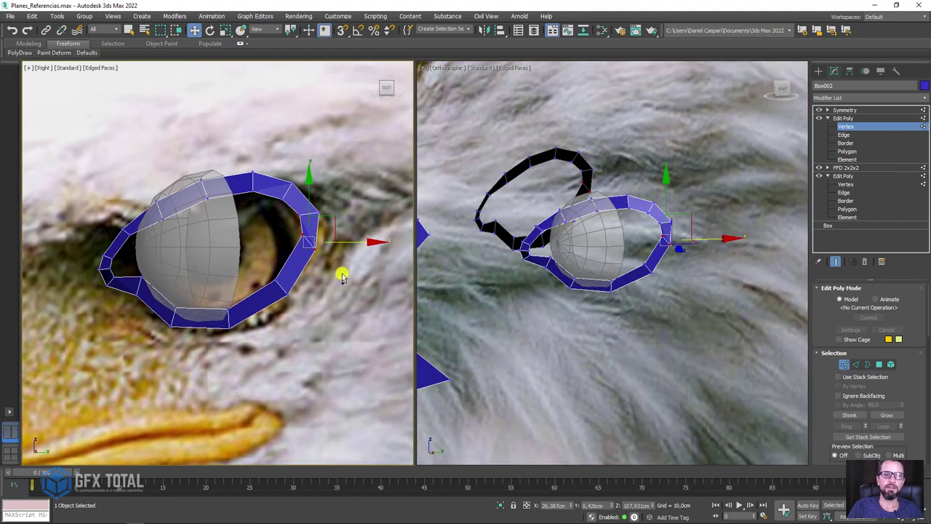
- Reshape the ring's outer tip and upper-lid vertices to follow the eyeball
{"action": "left_click", "coordinate": [301, 235]}
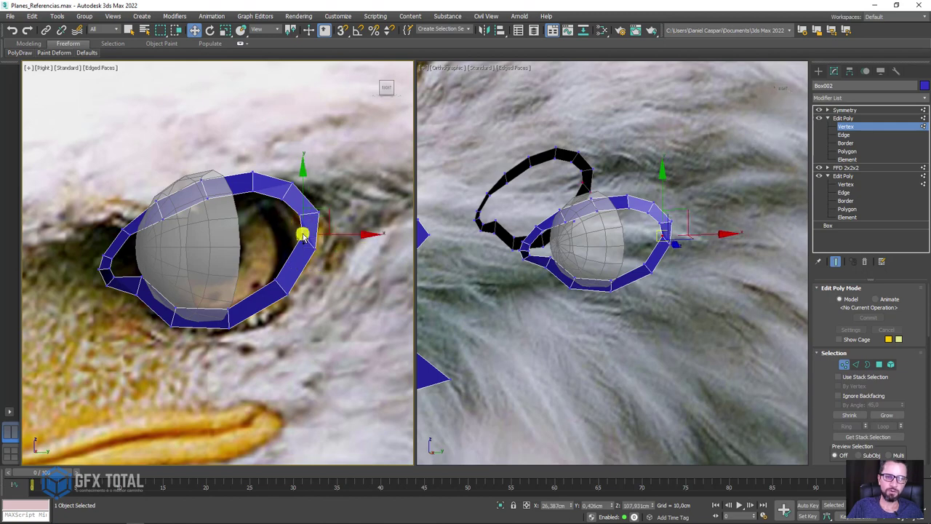
{"action": "left_click_drag", "start_coordinate": [323, 221], "coordinate": [335, 247]}
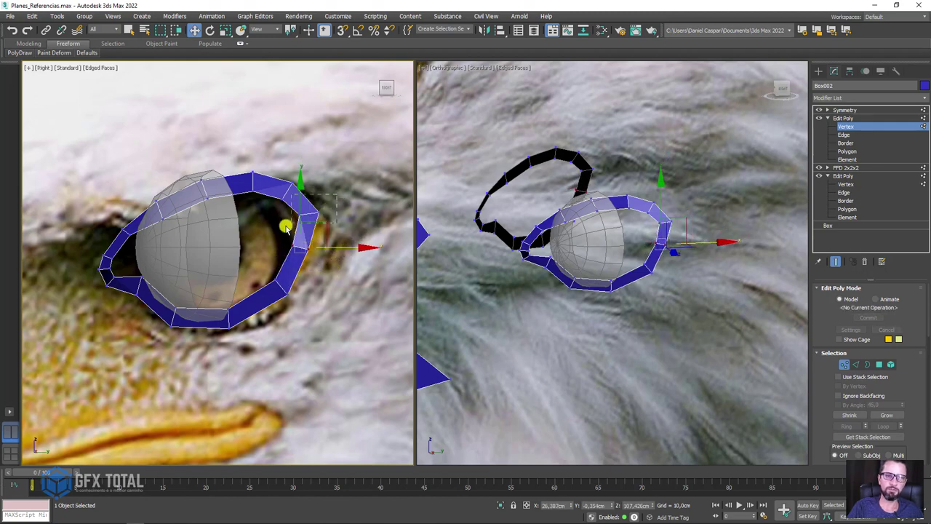
{"action": "mouse_move", "coordinate": [322, 200]}
{"action": "left_mouse_down"}
{"action": "mouse_move", "coordinate": [296, 187]}
{"action": "mouse_move", "coordinate": [186, 182]}
{"action": "left_mouse_up"}
{"action": "scroll", "coordinate": [296, 187], "scroll_direction": "up", "scroll_amount": 3}
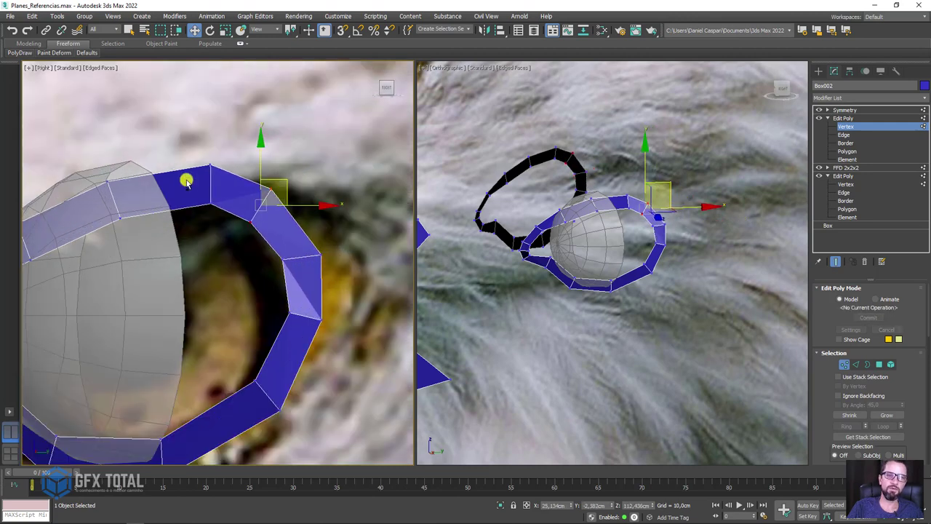
{"action": "left_click_drag", "start_coordinate": [229, 223], "coordinate": [233, 167]}
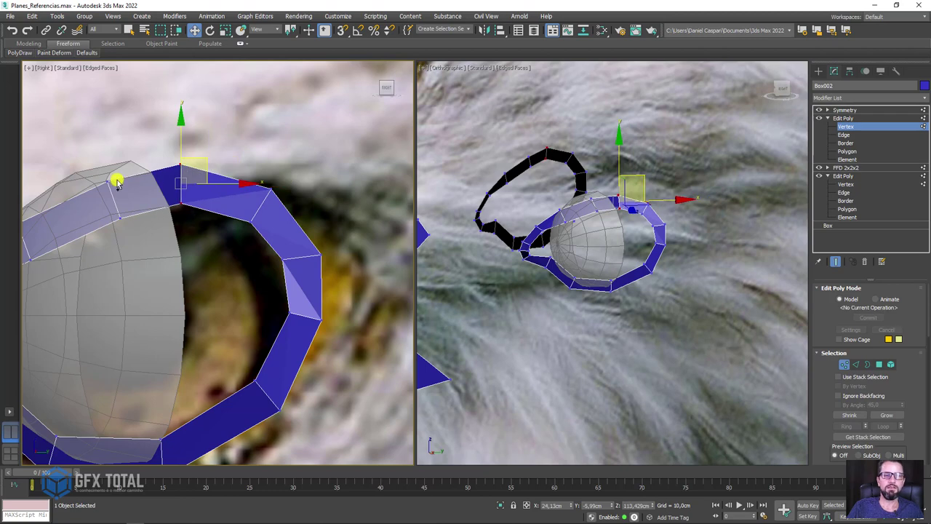
{"action": "scroll", "coordinate": [223, 148], "scroll_direction": "down", "scroll_amount": 2}
{"action": "left_click", "coordinate": [264, 171]}
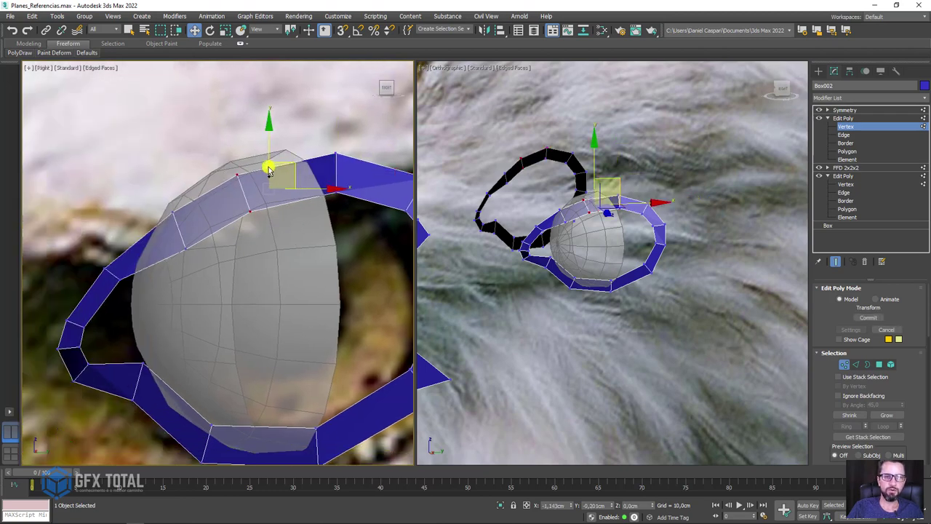
{"action": "left_click_drag", "start_coordinate": [269, 164], "coordinate": [243, 164]}
- Adjust the vertices at the ring's front corner so they wrap the eyeball
{"action": "left_click", "coordinate": [203, 213]}
{"action": "left_click", "coordinate": [166, 217]}
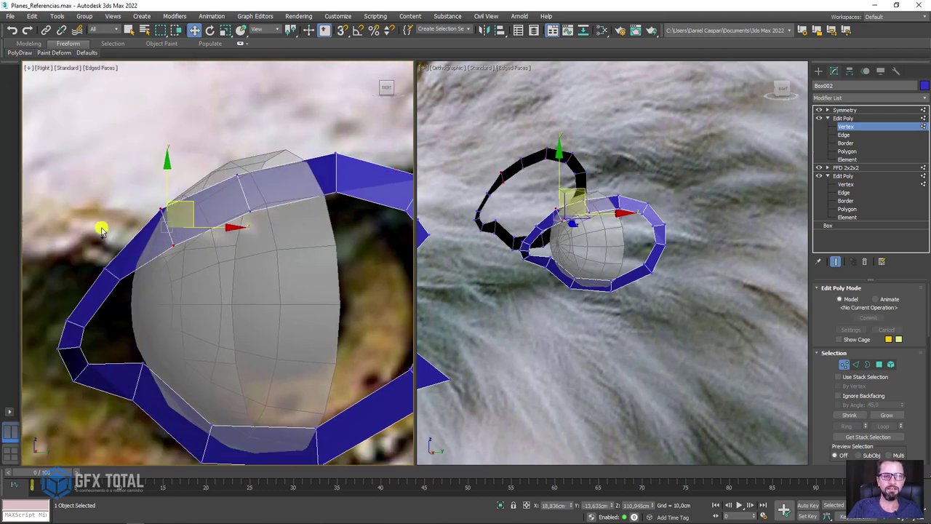
{"action": "left_click", "coordinate": [113, 272]}
{"action": "middle_click_drag", "start_coordinate": [55, 307], "coordinate": [138, 245]}
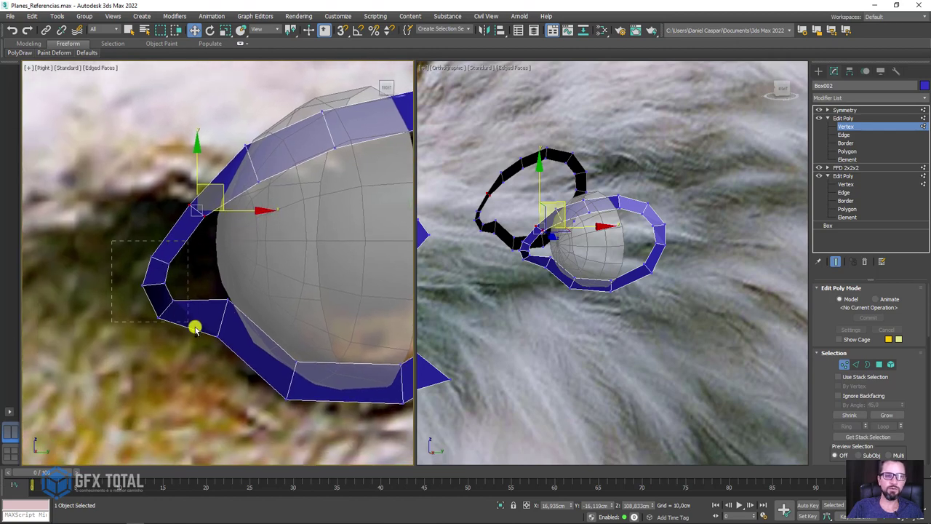
{"action": "left_click_drag", "start_coordinate": [195, 329], "coordinate": [191, 325]}
{"action": "middle_click_drag", "start_coordinate": [509, 250], "coordinate": [634, 270], "text": "alt"}
{"action": "scroll", "coordinate": [583, 262], "scroll_direction": "up", "scroll_amount": 3}
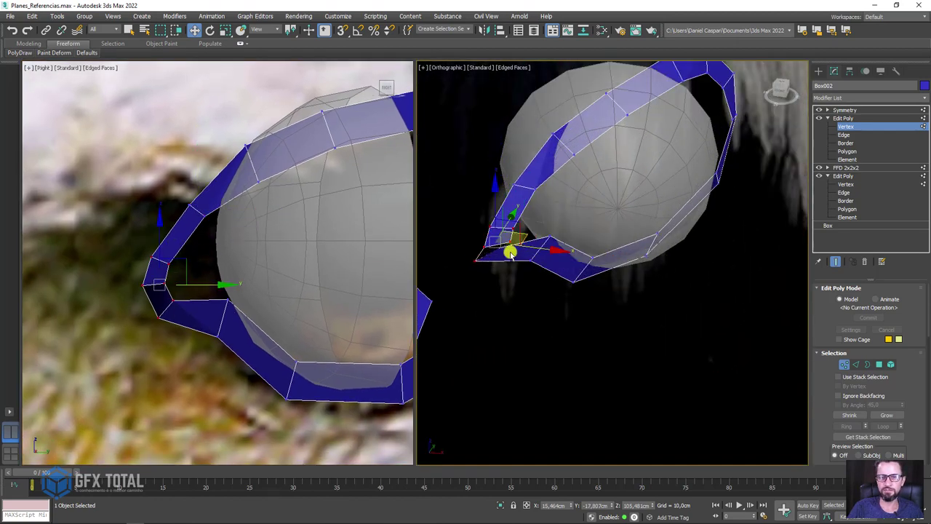
{"action": "scroll", "coordinate": [512, 253], "scroll_direction": "up", "scroll_amount": 3}
{"action": "left_click_drag", "start_coordinate": [509, 230], "coordinate": [496, 239]}
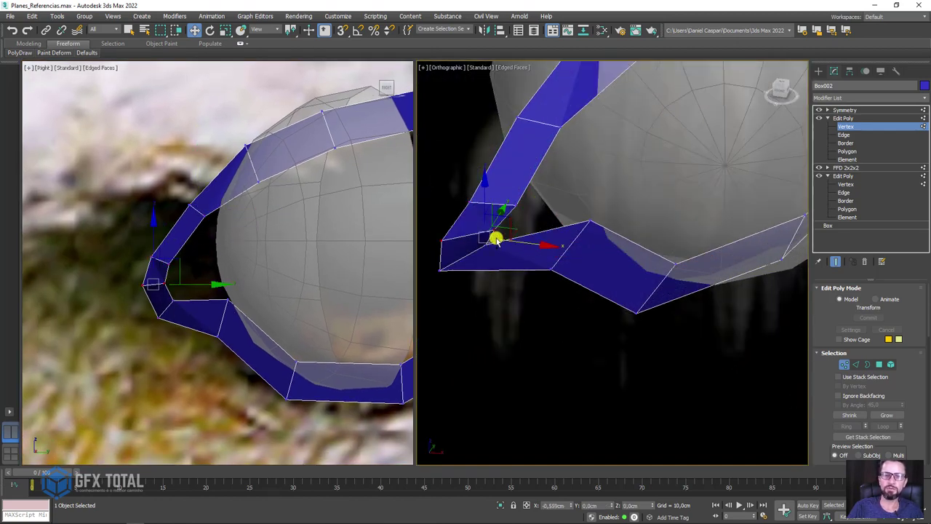
{"action": "left_click_drag", "start_coordinate": [496, 239], "coordinate": [524, 210]}
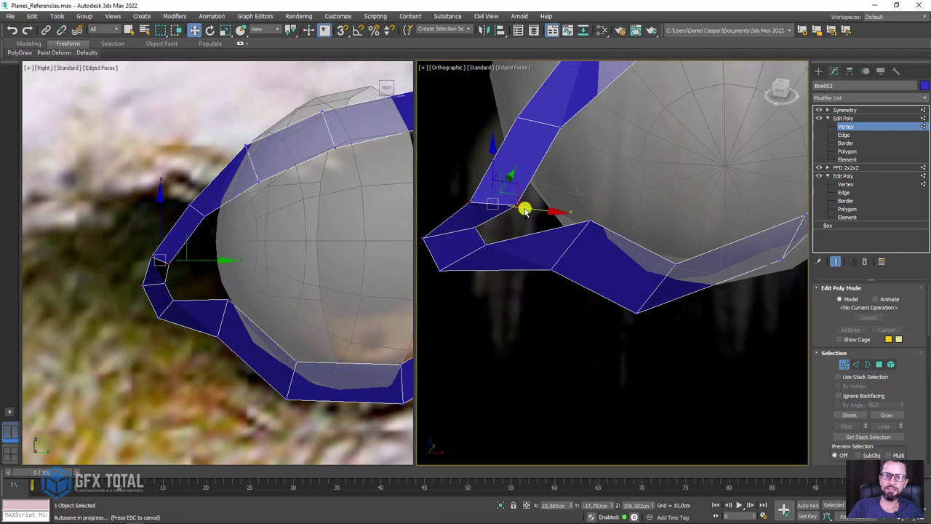
{"action": "mouse_move", "coordinate": [585, 185]}
{"action": "middle_mouse_down", "text": "alt"}
{"action": "mouse_move", "coordinate": [638, 194]}
{"action": "mouse_move", "coordinate": [568, 226]}
{"action": "mouse_move", "coordinate": [523, 285]}
{"action": "middle_mouse_up", "text": "alt"}
{"action": "left_click", "coordinate": [545, 209]}
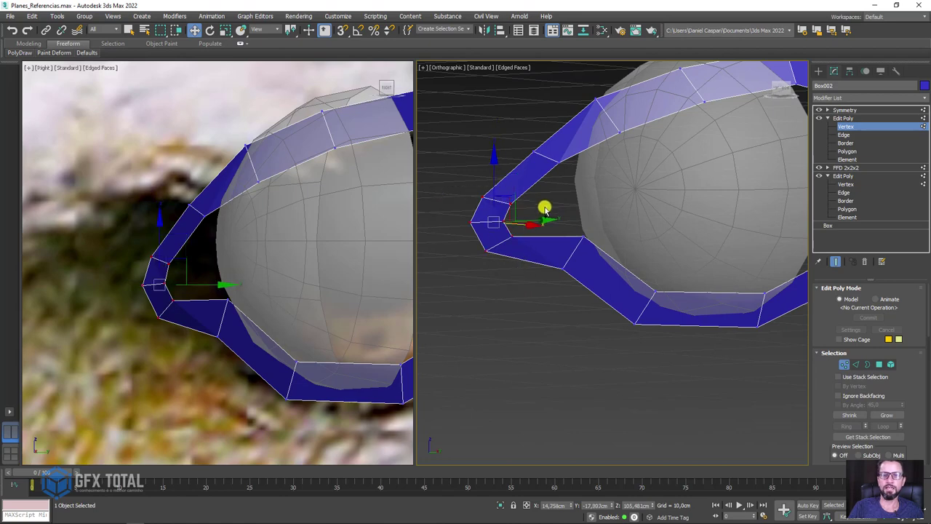
{"action": "middle_click_drag", "start_coordinate": [545, 209], "coordinate": [540, 220], "text": "alt"}
{"action": "mouse_move", "coordinate": [535, 212]}
{"action": "left_mouse_down"}
{"action": "mouse_move", "coordinate": [566, 207]}
{"action": "mouse_move", "coordinate": [555, 208]}
{"action": "left_mouse_up"}
- Nudge the ring's far-side vertices to tighten it around the ball
{"action": "scroll", "coordinate": [555, 208], "scroll_direction": "down", "scroll_amount": 5}
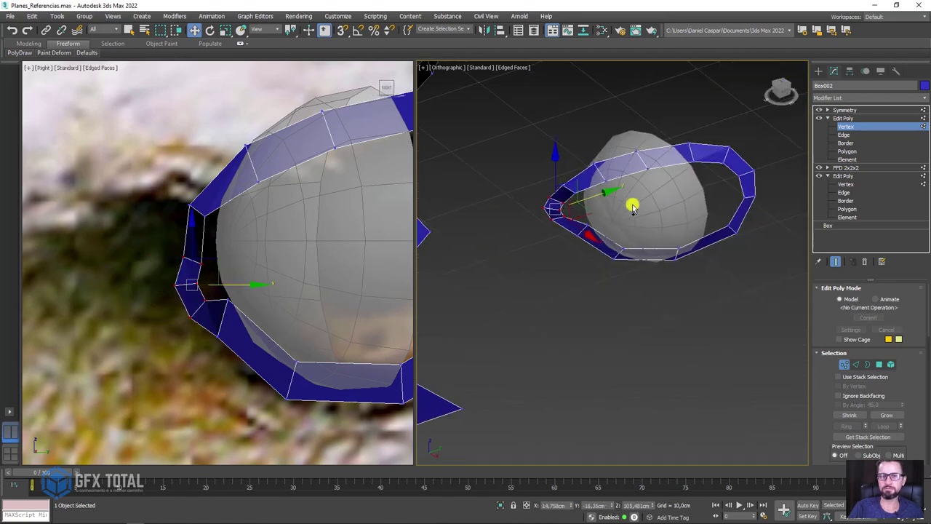
{"action": "mouse_move", "coordinate": [633, 204]}
{"action": "middle_mouse_down", "text": "alt"}
{"action": "mouse_move", "coordinate": [699, 204]}
{"action": "mouse_move", "coordinate": [745, 160]}
{"action": "middle_mouse_up", "text": "alt"}
{"action": "left_click_drag", "start_coordinate": [669, 260], "coordinate": [640, 279]}
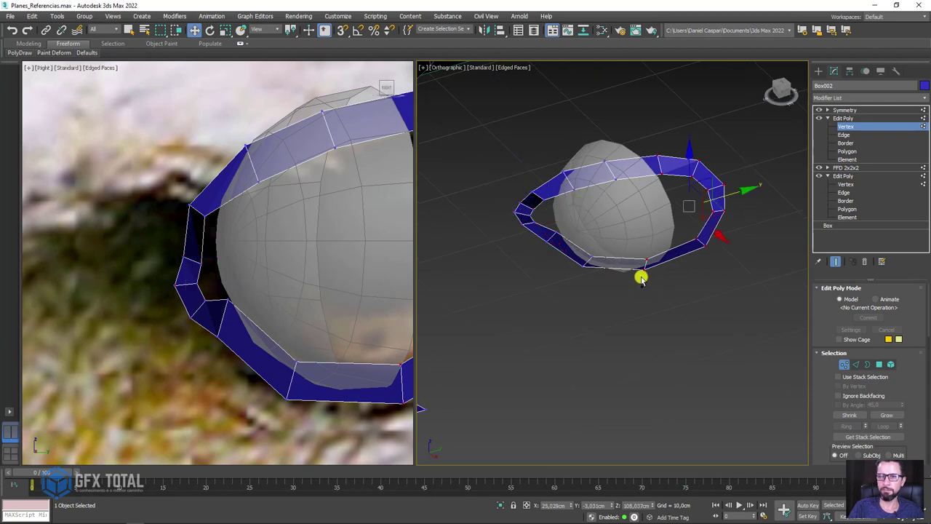
{"action": "left_click_drag", "start_coordinate": [728, 202], "coordinate": [728, 195]}
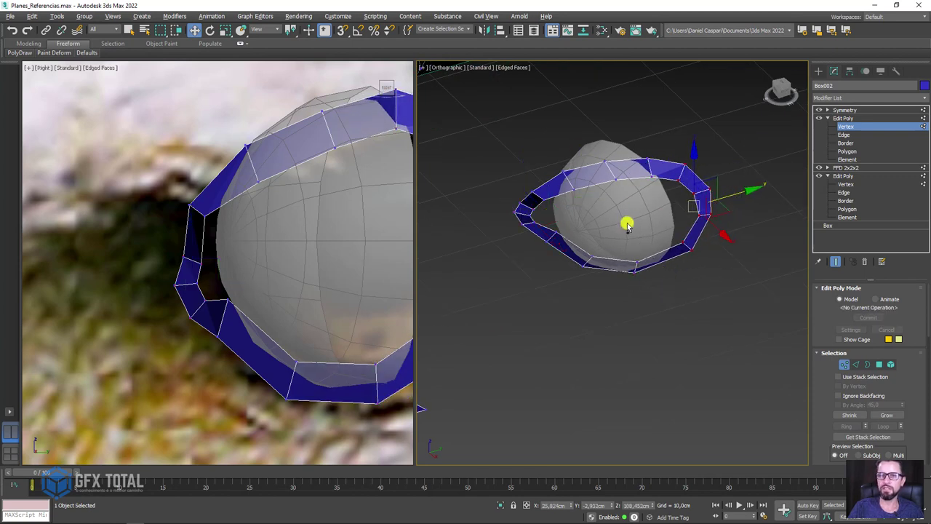
- Raise the ring's upper-edge vertices over the eyeball, then exit Vertex level
{"action": "mouse_move", "coordinate": [623, 222]}
{"action": "middle_mouse_down", "text": "alt"}
{"action": "mouse_move", "coordinate": [658, 177]}
{"action": "mouse_move", "coordinate": [636, 207]}
{"action": "middle_mouse_up", "text": "alt"}
{"action": "scroll", "coordinate": [586, 164], "scroll_direction": "up", "scroll_amount": 2}
{"action": "left_click_drag", "start_coordinate": [575, 166], "coordinate": [597, 139]}
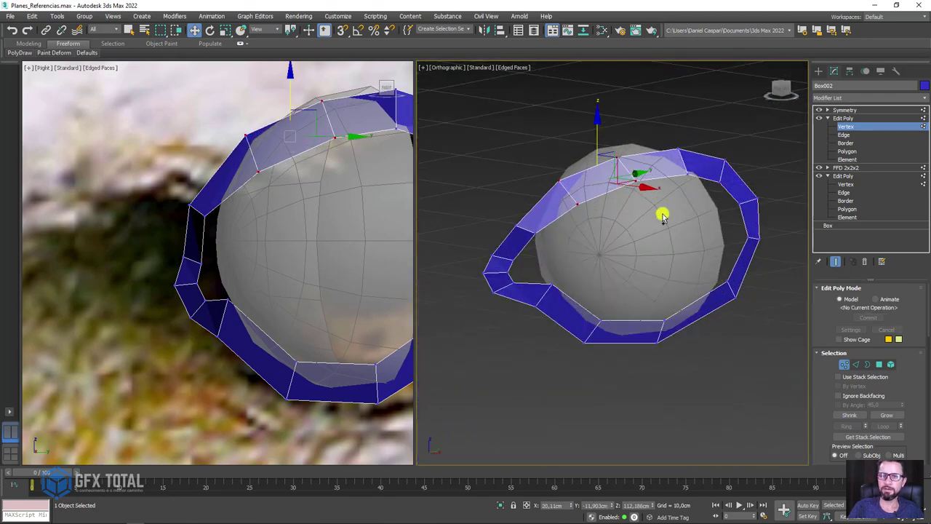
{"action": "middle_click_drag", "start_coordinate": [683, 206], "coordinate": [679, 201], "text": "alt"}
{"action": "left_click_drag", "start_coordinate": [656, 197], "coordinate": [621, 177]}
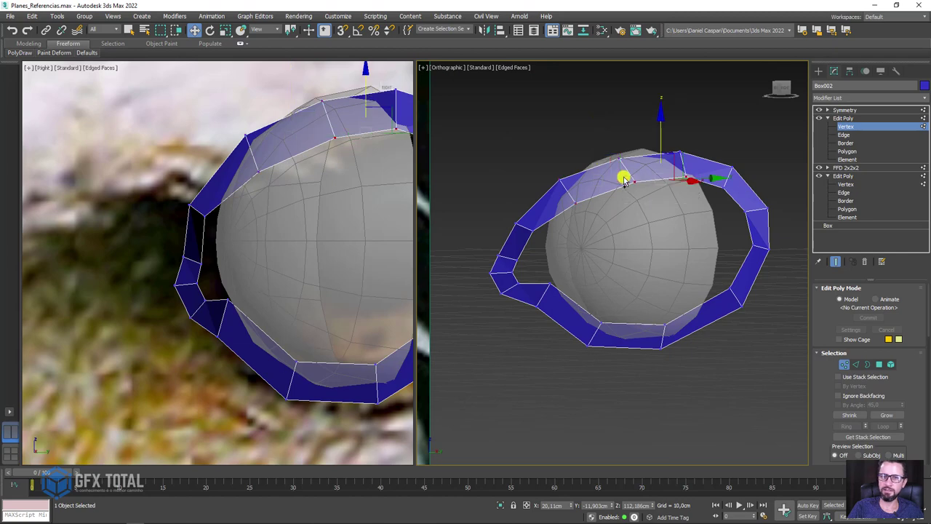
{"action": "left_click_drag", "start_coordinate": [663, 140], "coordinate": [662, 138]}
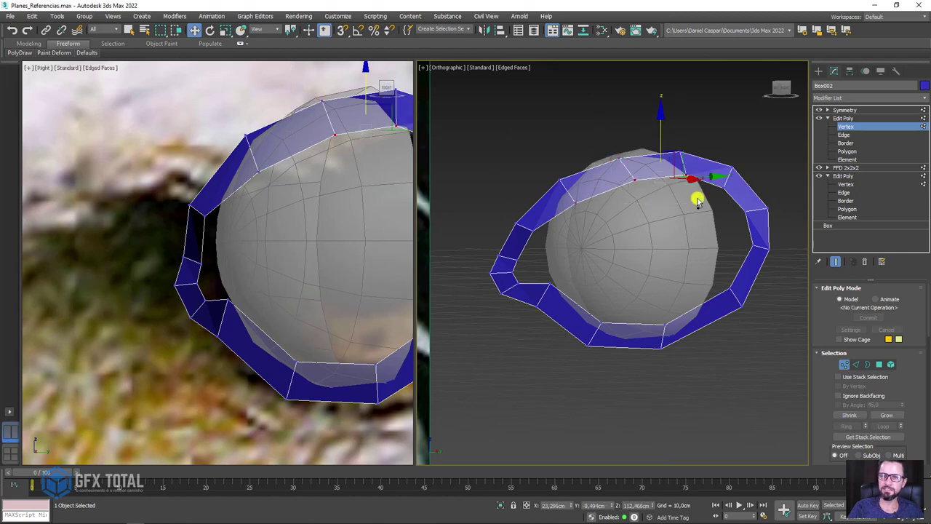
{"action": "left_click_drag", "start_coordinate": [607, 166], "coordinate": [606, 160]}
{"action": "left_click_drag", "start_coordinate": [626, 130], "coordinate": [625, 120]}
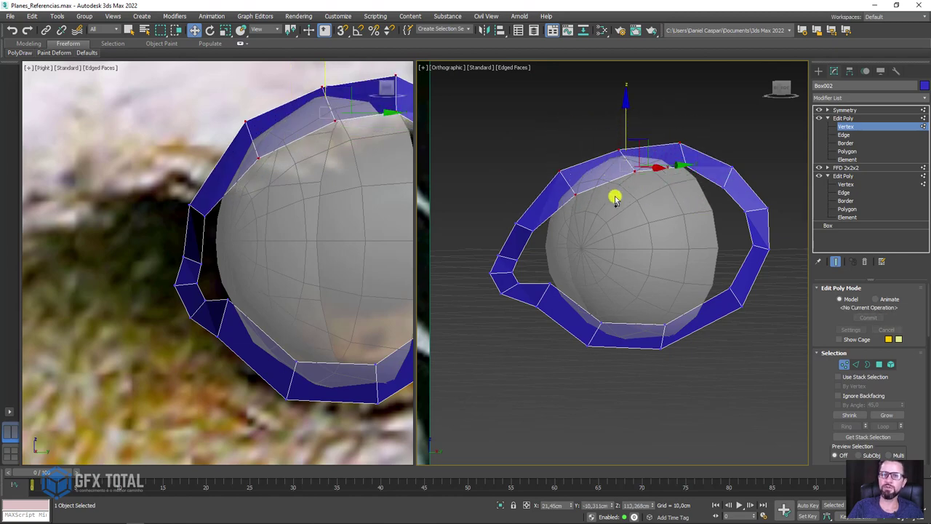
{"action": "middle_click_drag", "start_coordinate": [616, 197], "coordinate": [654, 217], "text": "alt"}
{"action": "left_click", "coordinate": [844, 118]}
- Switch the top Edit Poly to Edge mode and select the edge at the beak's spike tip
{"action": "left_click", "coordinate": [827, 118]}
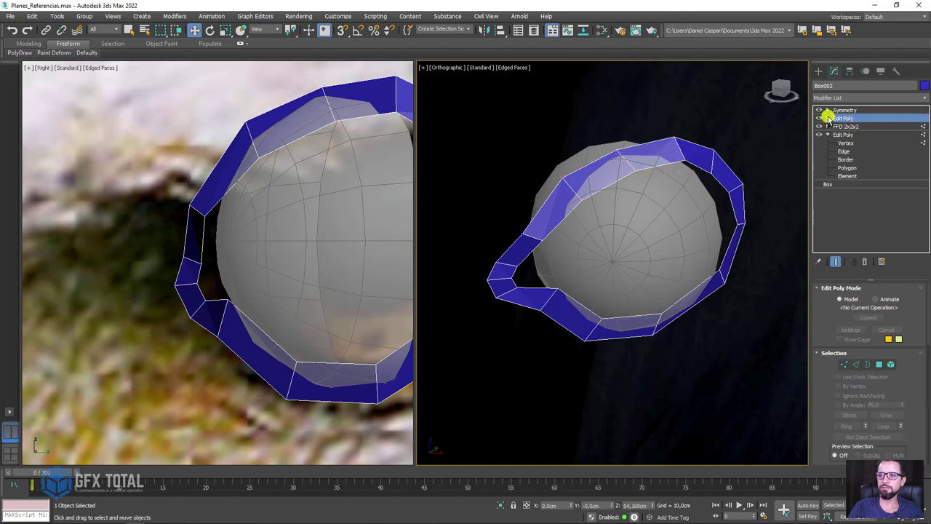
{"action": "scroll", "coordinate": [318, 195], "scroll_direction": "down", "scroll_amount": 4}
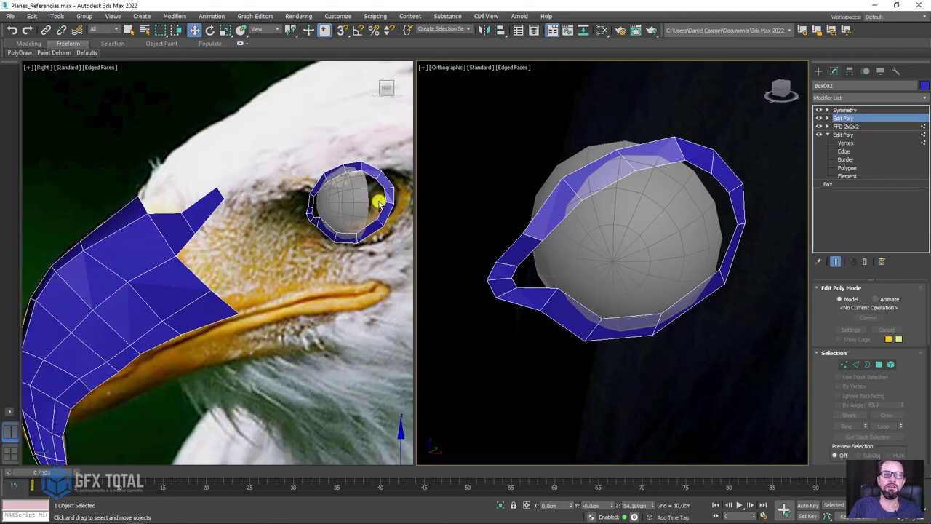
{"action": "left_click", "coordinate": [828, 118]}
{"action": "left_click", "coordinate": [844, 135]}
{"action": "left_click", "coordinate": [220, 198]}
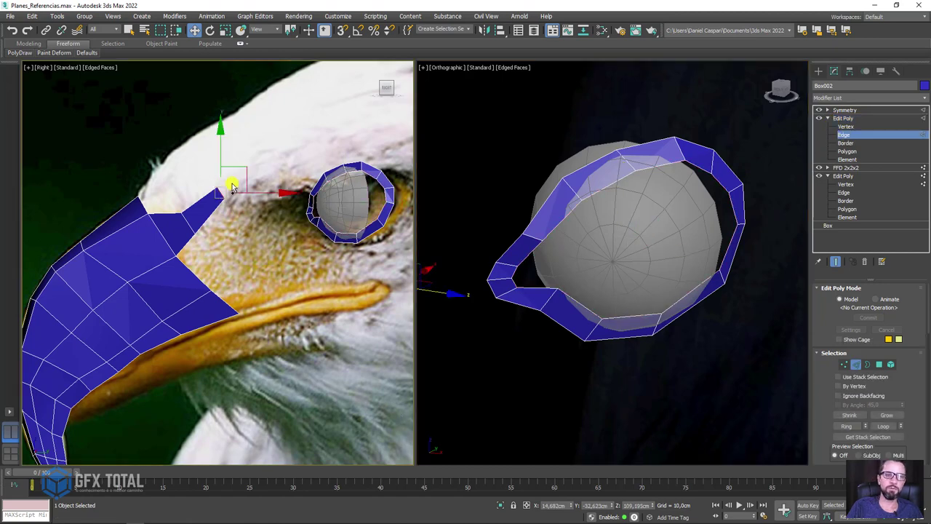
{"action": "scroll", "coordinate": [246, 238], "scroll_direction": "up", "scroll_amount": 2}
- Pull and tilt the spike-tip edge up and to the right, toward the eye
{"action": "left_click_drag", "start_coordinate": [274, 235], "coordinate": [285, 208]}
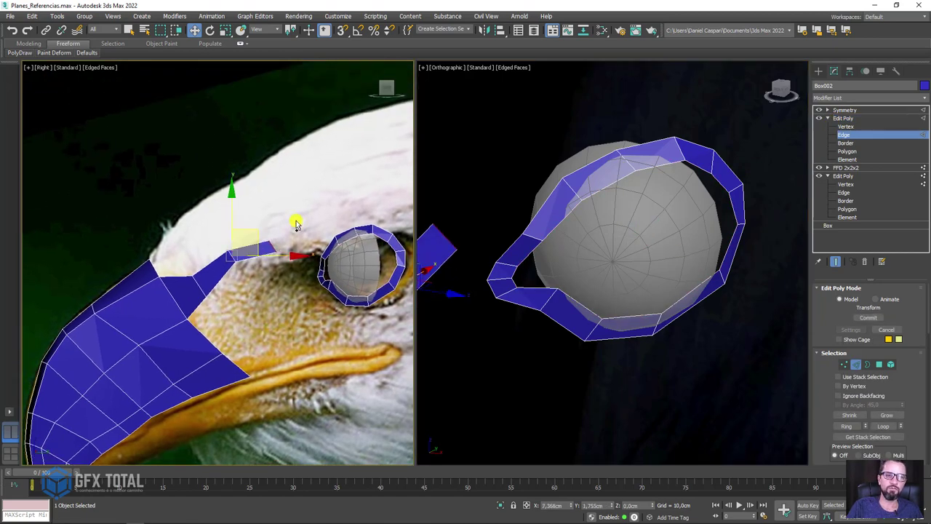
{"action": "key", "text": "e"}
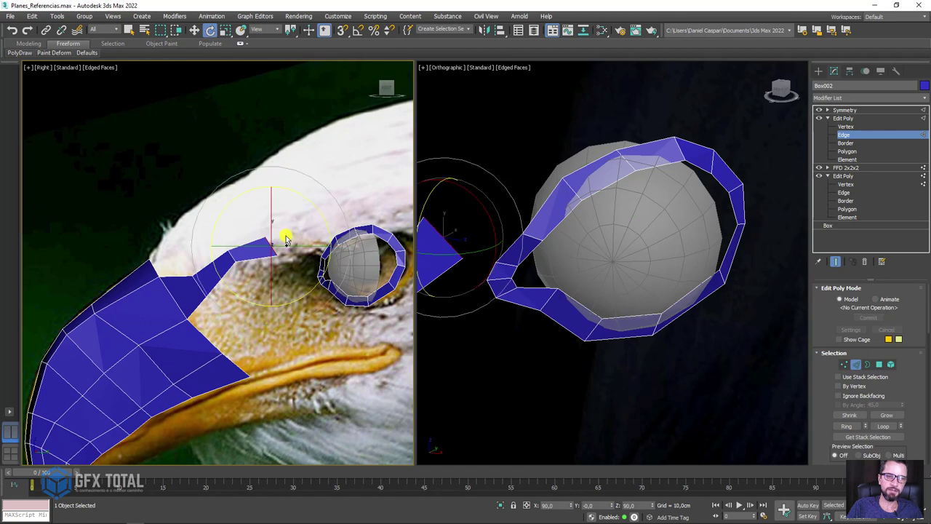
{"action": "middle_click_drag", "start_coordinate": [530, 233], "coordinate": [617, 230]}
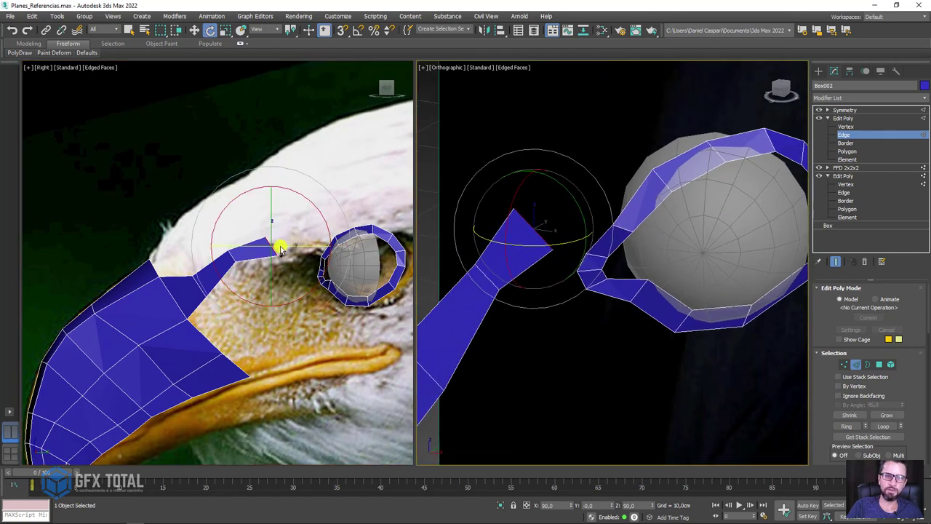
{"action": "left_click_drag", "start_coordinate": [281, 248], "coordinate": [270, 216]}
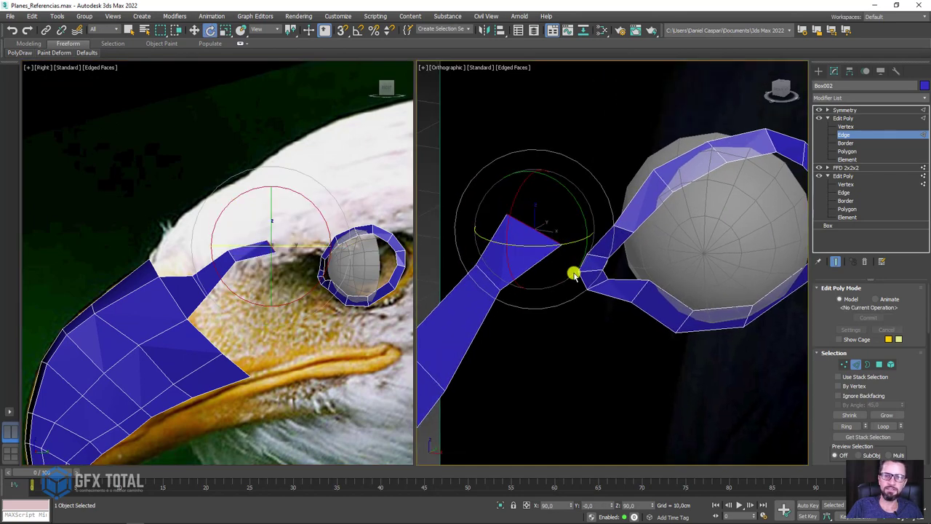
{"action": "key", "text": "f"}
{"action": "key", "text": "w"}
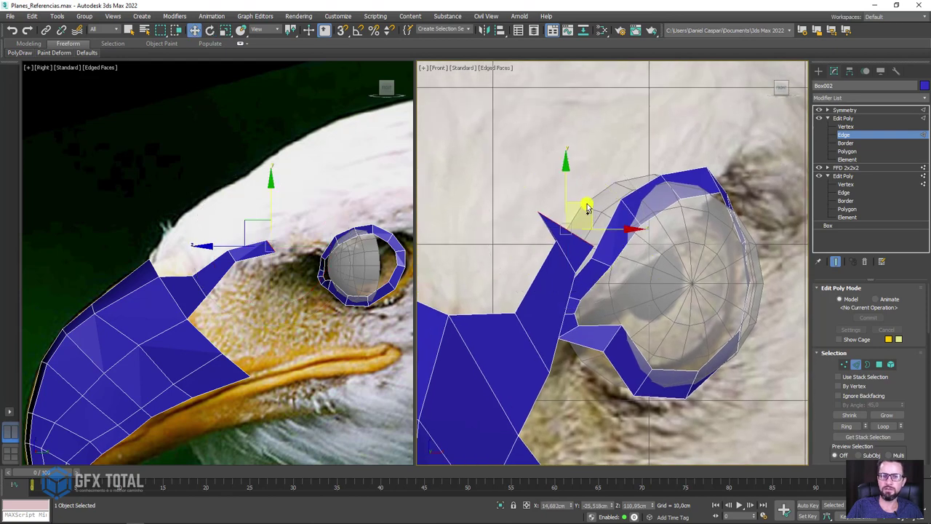
{"action": "left_click_drag", "start_coordinate": [588, 209], "coordinate": [629, 166]}
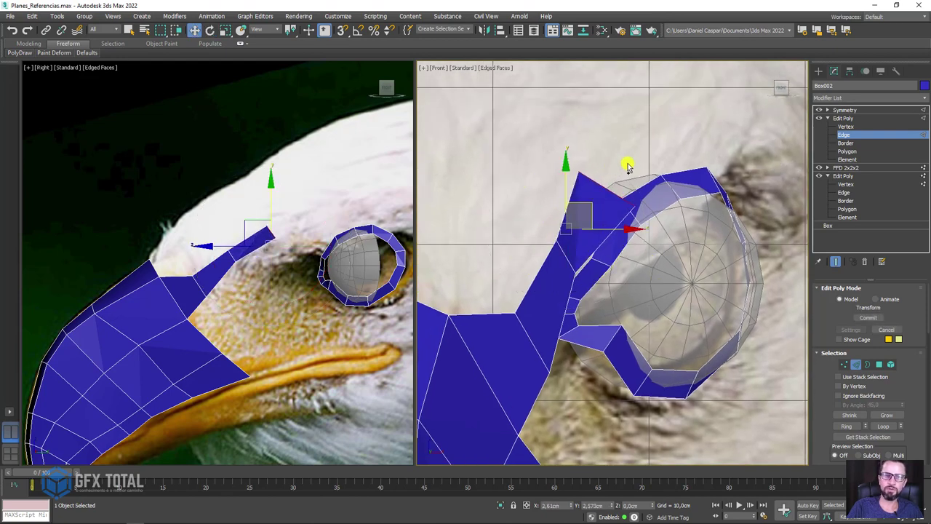
{"action": "middle_click_drag", "start_coordinate": [291, 248], "coordinate": [255, 218]}
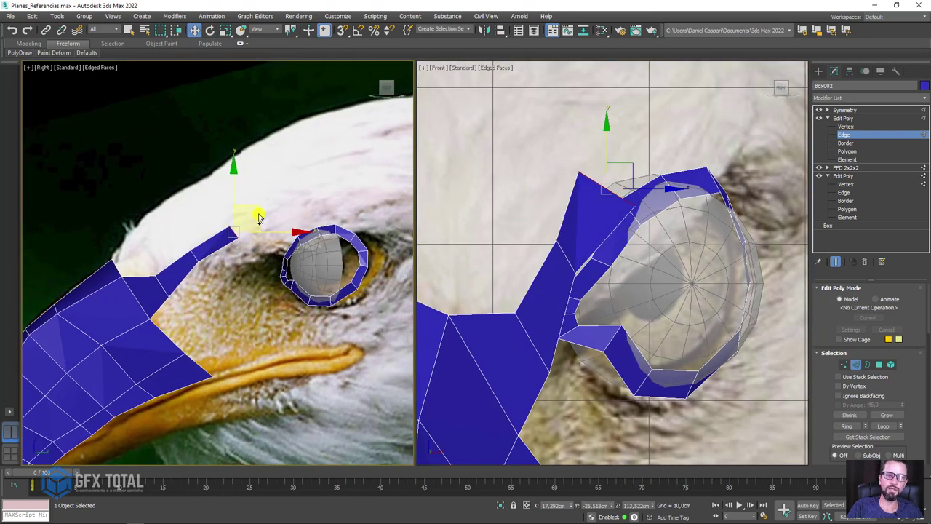
{"action": "mouse_move", "coordinate": [250, 213]}
{"action": "left_mouse_down"}
{"action": "mouse_move", "coordinate": [319, 191]}
{"action": "mouse_move", "coordinate": [405, 187]}
{"action": "left_mouse_up"}
- Extend the spike edge back over the eye in the side view
{"action": "key", "text": "e"}
{"action": "key", "text": "r"}
{"action": "key", "text": "w"}
{"action": "key", "text": "e"}
{"action": "key", "text": "w"}
{"action": "key", "text": "e"}
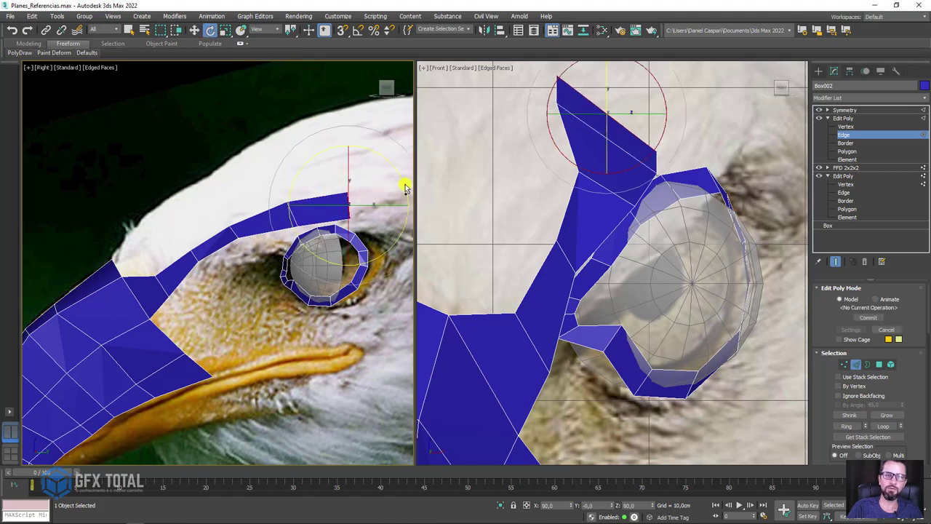
{"action": "key", "text": "w"}
{"action": "middle_click_drag", "start_coordinate": [364, 177], "coordinate": [284, 178]}
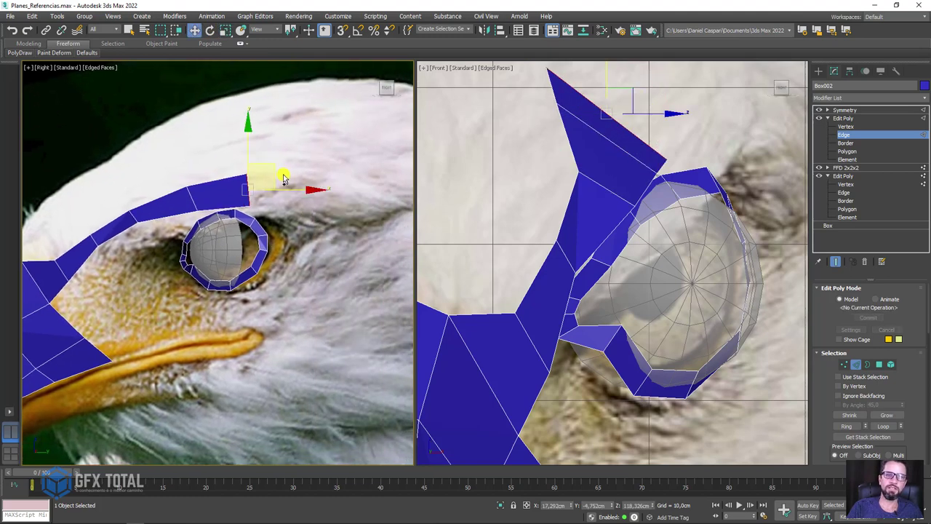
{"action": "left_click_drag", "start_coordinate": [284, 172], "coordinate": [322, 178]}
- Move the brow edge outward in the front view, then settle it above the eye
{"action": "key", "text": "e"}
{"action": "key", "text": "r"}
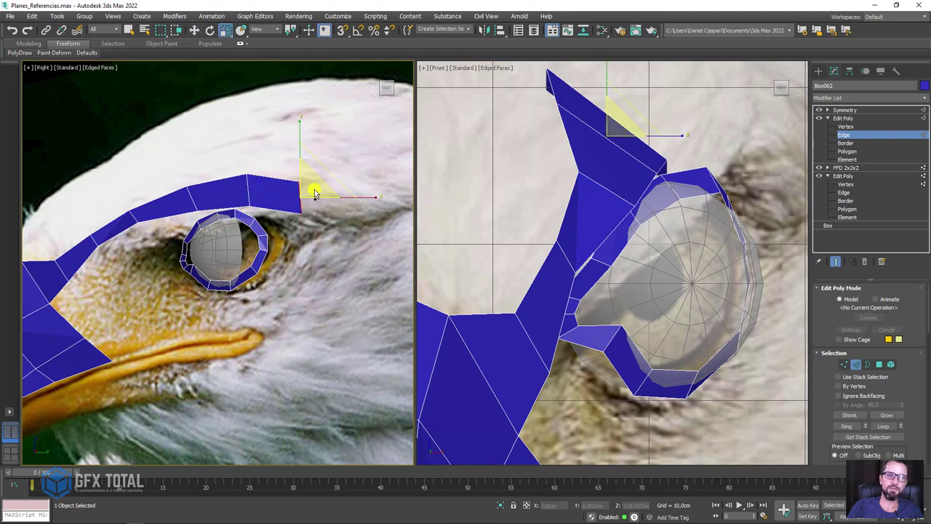
{"action": "middle_click_drag", "start_coordinate": [627, 187], "coordinate": [631, 219]}
{"action": "key", "text": "w"}
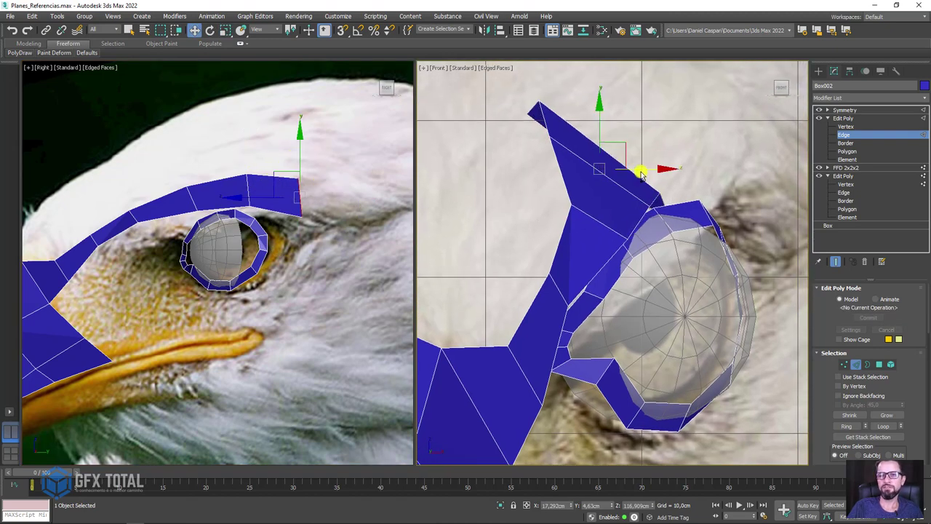
{"action": "left_click_drag", "start_coordinate": [670, 174], "coordinate": [807, 172]}
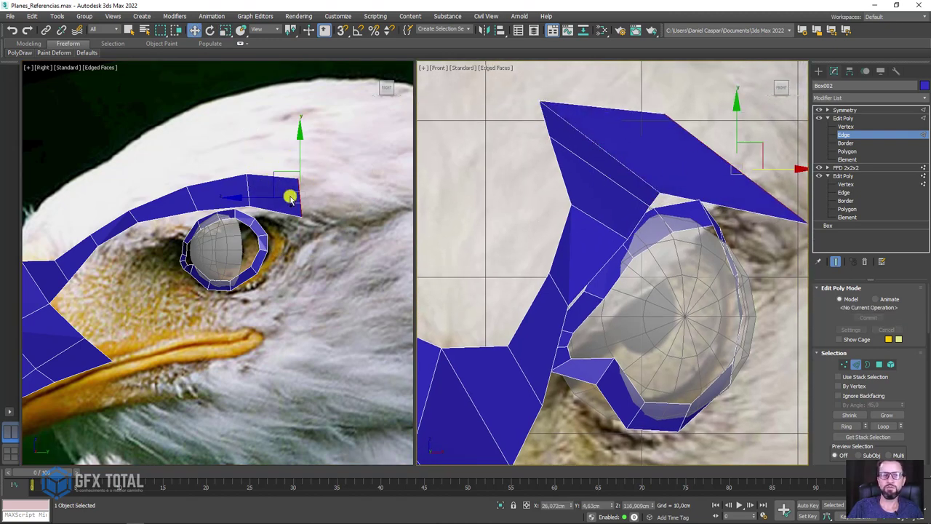
{"action": "left_click_drag", "start_coordinate": [244, 196], "coordinate": [247, 191]}
{"action": "middle_click_drag", "start_coordinate": [633, 181], "coordinate": [615, 164]}
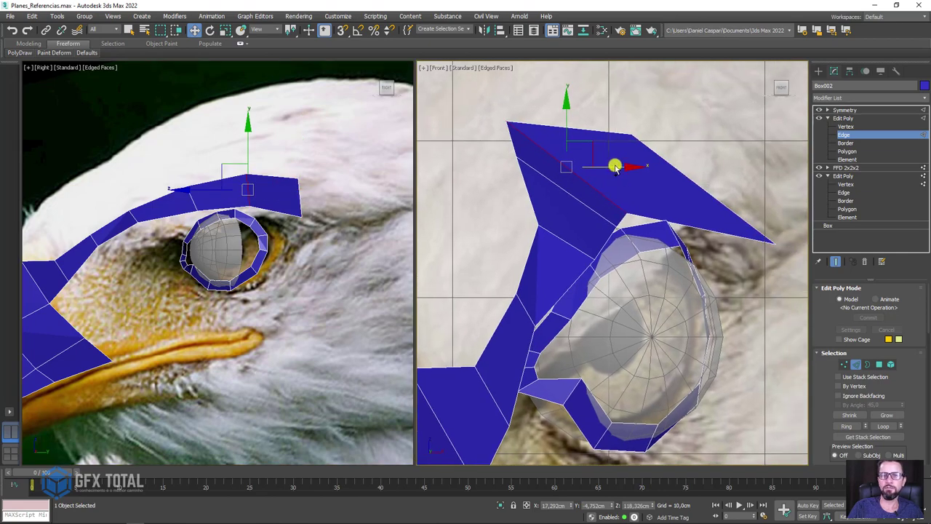
- Pull the brow's tip edge back toward the eye and adjust its angle
{"action": "scroll", "coordinate": [687, 172], "scroll_direction": "down", "scroll_amount": 4}
{"action": "mouse_move", "coordinate": [676, 245]}
{"action": "middle_mouse_down"}
{"action": "mouse_move", "coordinate": [686, 177]}
{"action": "mouse_move", "coordinate": [719, 207]}
{"action": "mouse_move", "coordinate": [636, 179]}
{"action": "middle_mouse_up"}
{"action": "scroll", "coordinate": [636, 179], "scroll_direction": "up", "scroll_amount": 2}
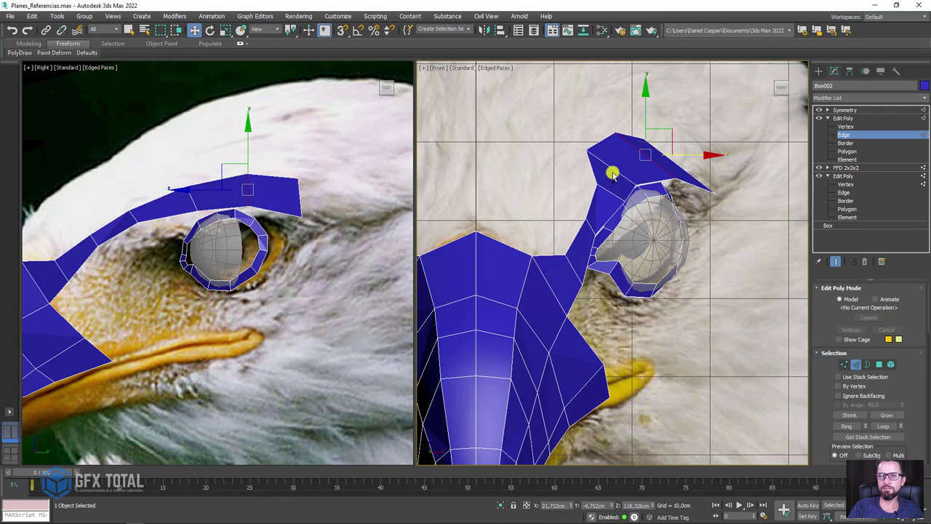
{"action": "mouse_move", "coordinate": [613, 175]}
{"action": "left_mouse_down"}
{"action": "mouse_move", "coordinate": [671, 169]}
{"action": "mouse_move", "coordinate": [662, 177]}
{"action": "left_mouse_up"}
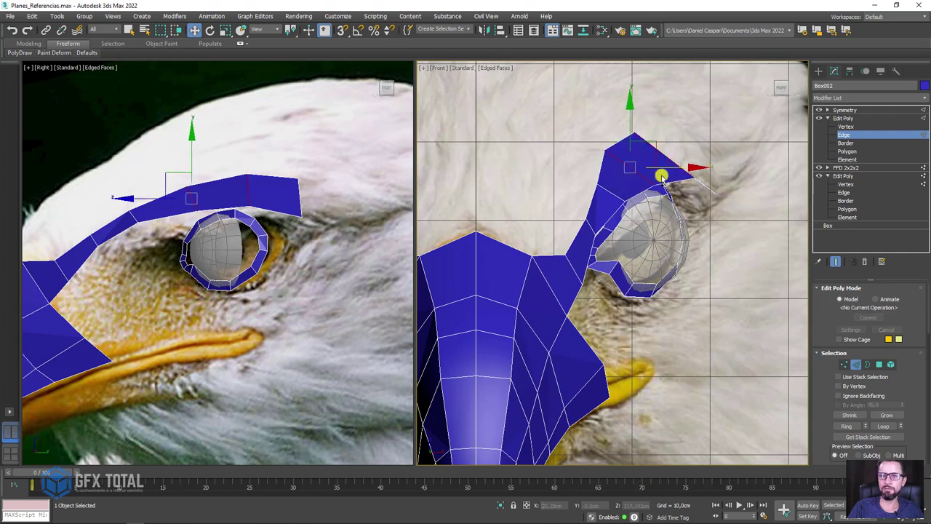
{"action": "left_click", "coordinate": [294, 202]}
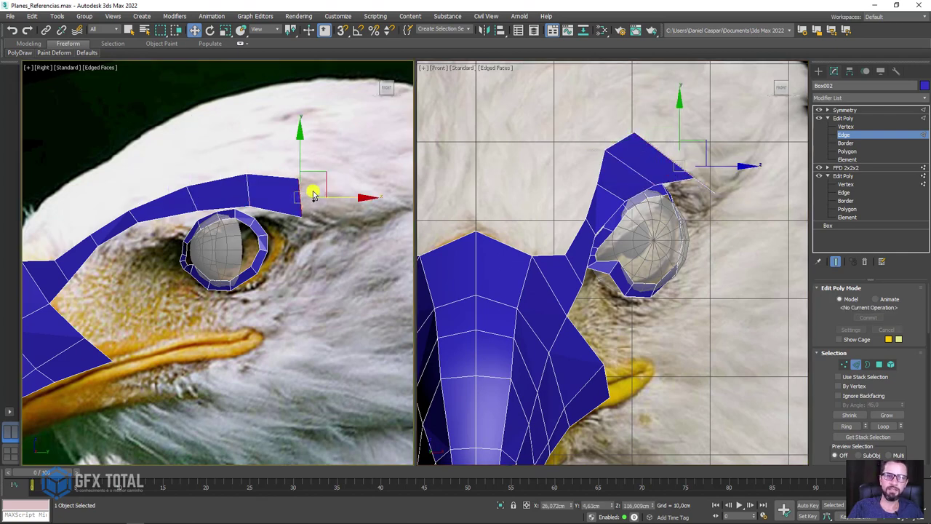
{"action": "key", "text": "e"}
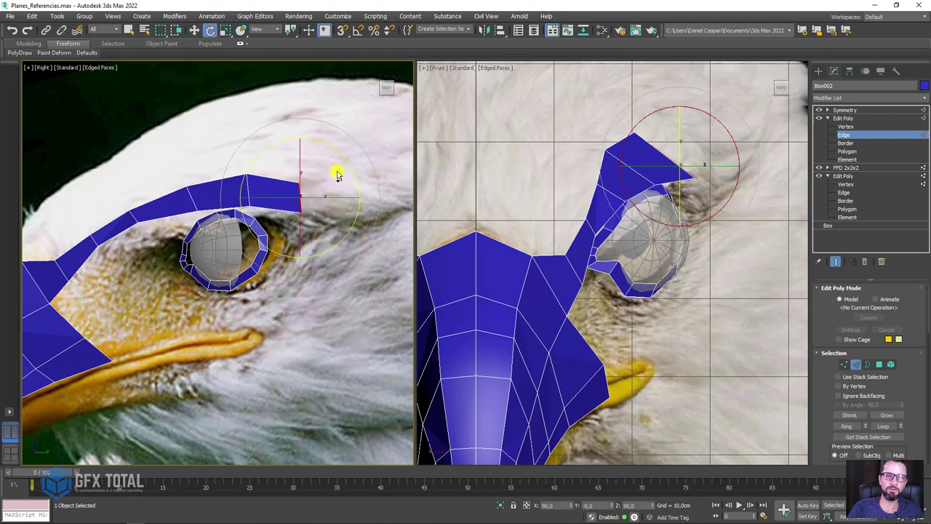
{"action": "key", "text": "w"}
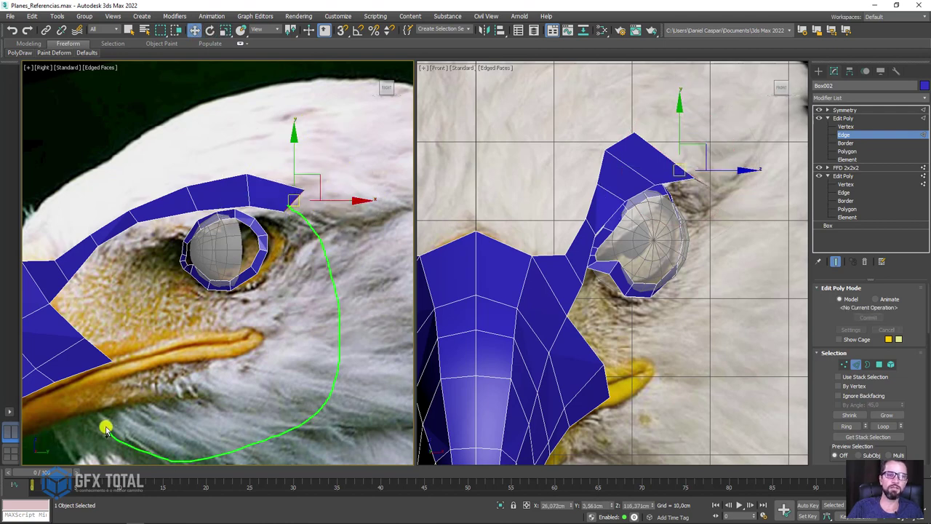
- Extrude a new face from the edge near the beak's corner and move it outward along X
{"action": "middle_click_drag", "start_coordinate": [198, 352], "coordinate": [354, 174]}
{"action": "left_click", "coordinate": [286, 186]}
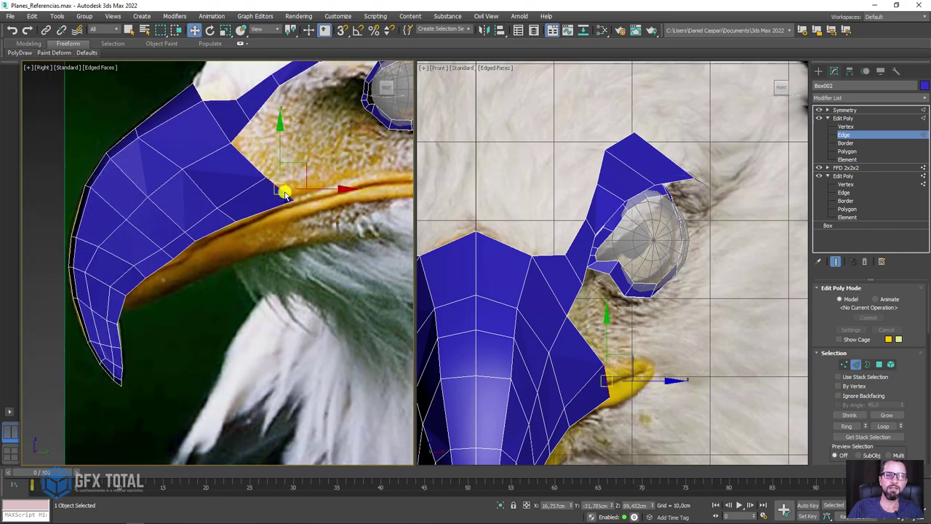
{"action": "scroll", "coordinate": [212, 270], "scroll_direction": "up", "scroll_amount": 3}
{"action": "scroll", "coordinate": [187, 256], "scroll_direction": "up", "scroll_amount": 3}
{"action": "left_click_drag", "start_coordinate": [173, 256], "coordinate": [285, 225], "text": "shift"}
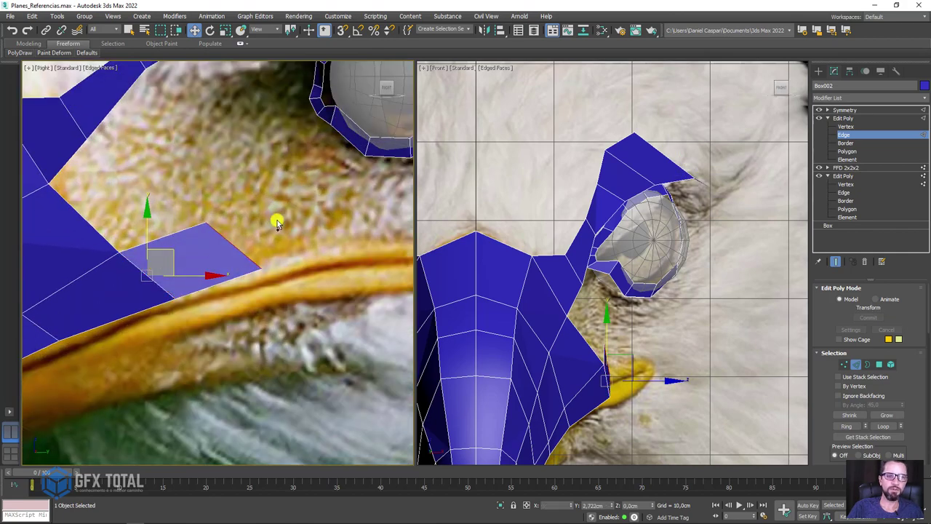
{"action": "middle_click_drag", "start_coordinate": [583, 335], "coordinate": [526, 214]}
{"action": "left_click_drag", "start_coordinate": [604, 253], "coordinate": [623, 235]}
{"action": "middle_click_drag", "start_coordinate": [291, 220], "coordinate": [254, 206]}
- Turn the strip's end edge more upright and extrude another polygon from it
{"action": "key", "text": "e"}
{"action": "left_click_drag", "start_coordinate": [254, 206], "coordinate": [283, 221]}
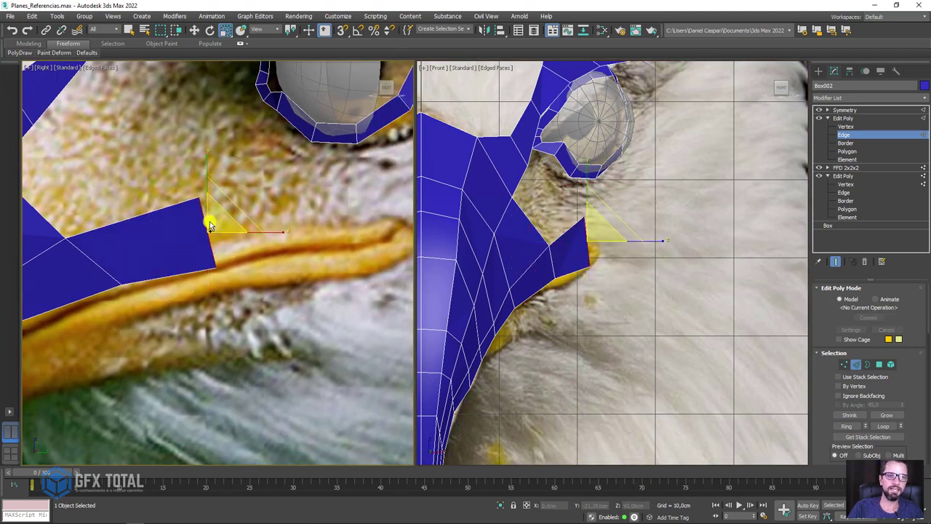
{"action": "left_click_drag", "start_coordinate": [210, 217], "coordinate": [235, 262]}
{"action": "key", "text": "w"}
{"action": "mouse_move", "coordinate": [229, 209]}
{"action": "left_mouse_down", "text": "shift"}
{"action": "mouse_move", "coordinate": [297, 201]}
{"action": "mouse_move", "coordinate": [343, 183]}
{"action": "mouse_move", "coordinate": [412, 223]}
{"action": "left_mouse_up", "text": "shift"}
- Move the new end edge further back and push it slightly outward
{"action": "key", "text": "w"}
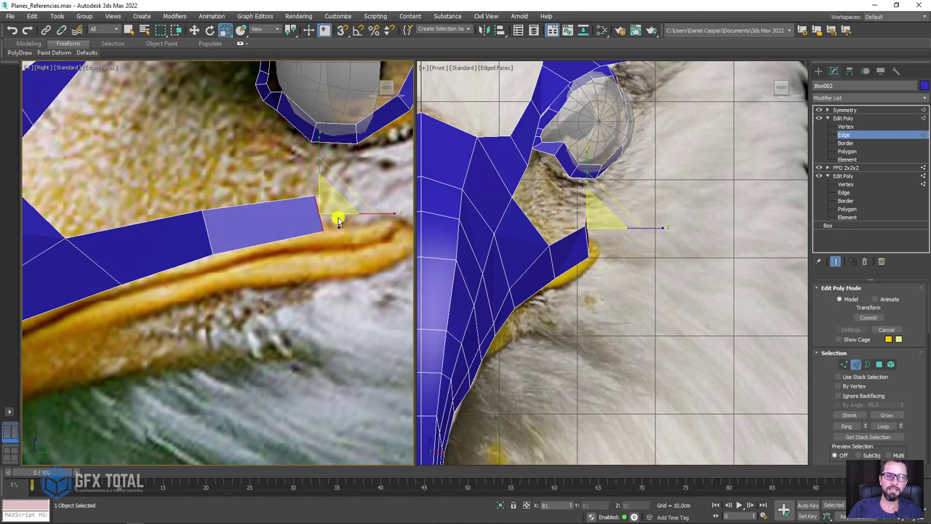
{"action": "scroll", "coordinate": [324, 233], "scroll_direction": "down", "scroll_amount": 2}
{"action": "middle_click_drag", "start_coordinate": [589, 251], "coordinate": [581, 250]}
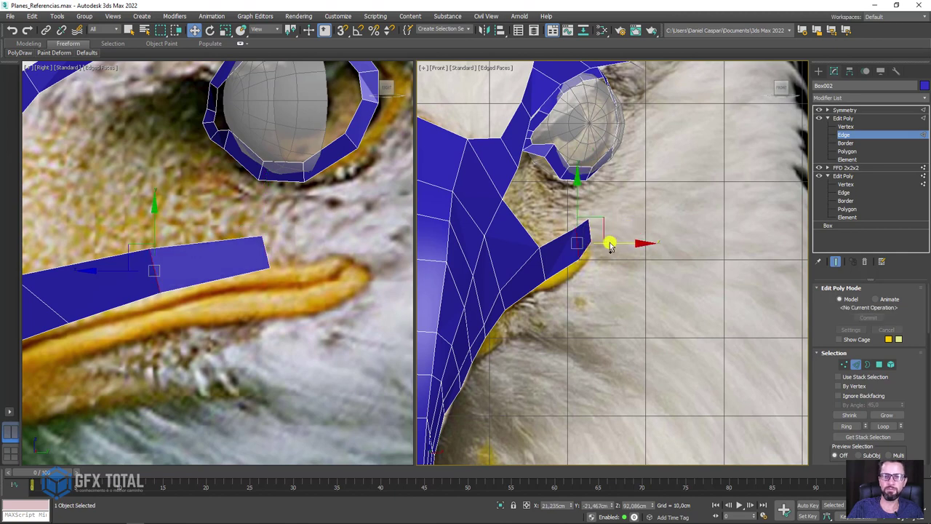
{"action": "middle_click_drag", "start_coordinate": [256, 252], "coordinate": [222, 191]}
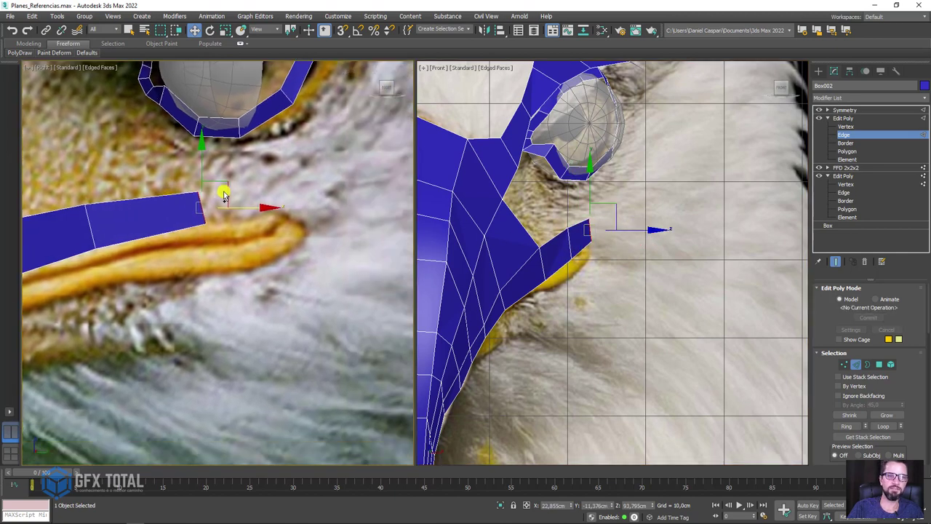
{"action": "left_click_drag", "start_coordinate": [228, 183], "coordinate": [311, 171]}
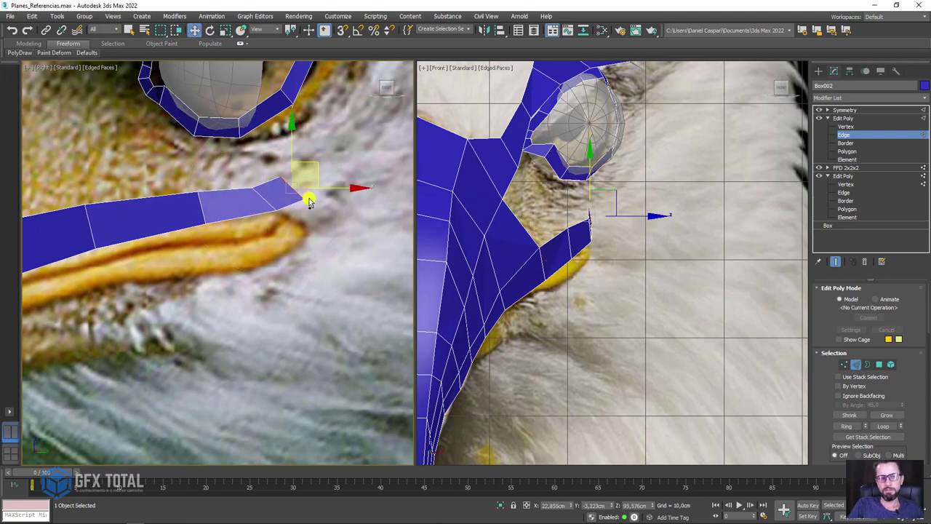
{"action": "right_click", "coordinate": [648, 227]}
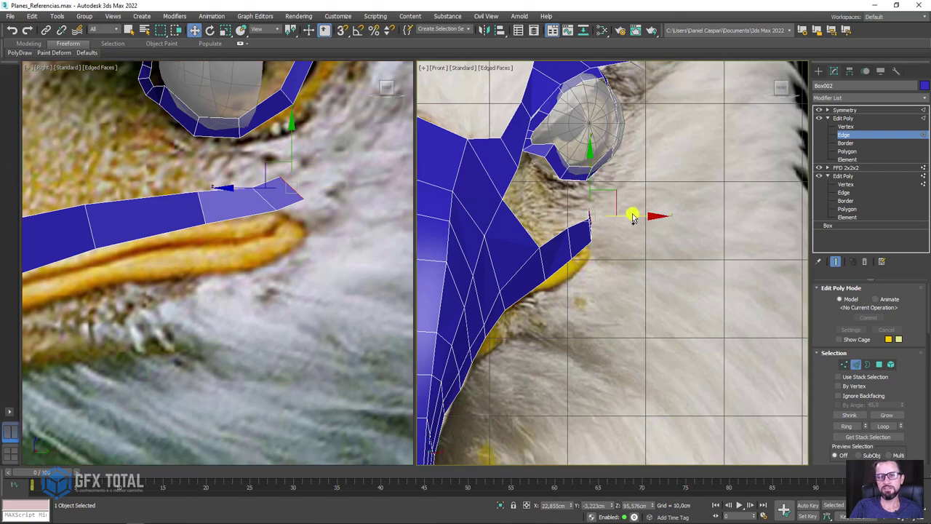
{"action": "left_click_drag", "start_coordinate": [630, 214], "coordinate": [649, 224]}
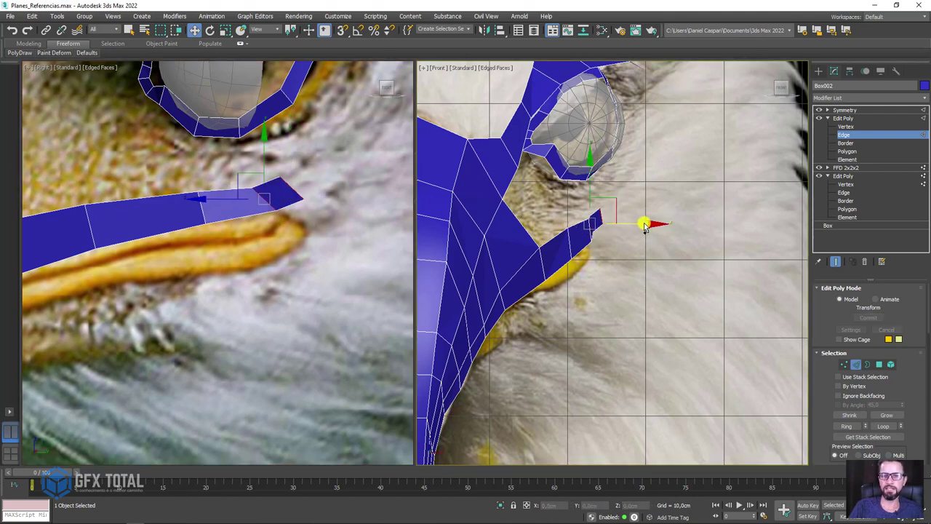
{"action": "scroll", "coordinate": [650, 227], "scroll_direction": "down", "scroll_amount": 5}
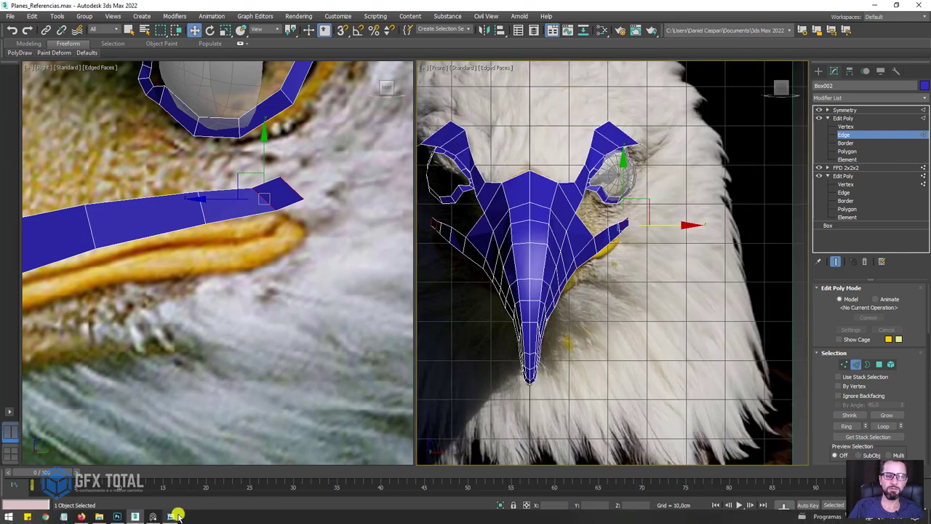
{"action": "mouse_move", "coordinate": [171, 517]}
{"action": "left_click", "coordinate": [201, 489]}
{"action": "scroll", "coordinate": [402, 271], "scroll_direction": "down", "scroll_amount": 2}
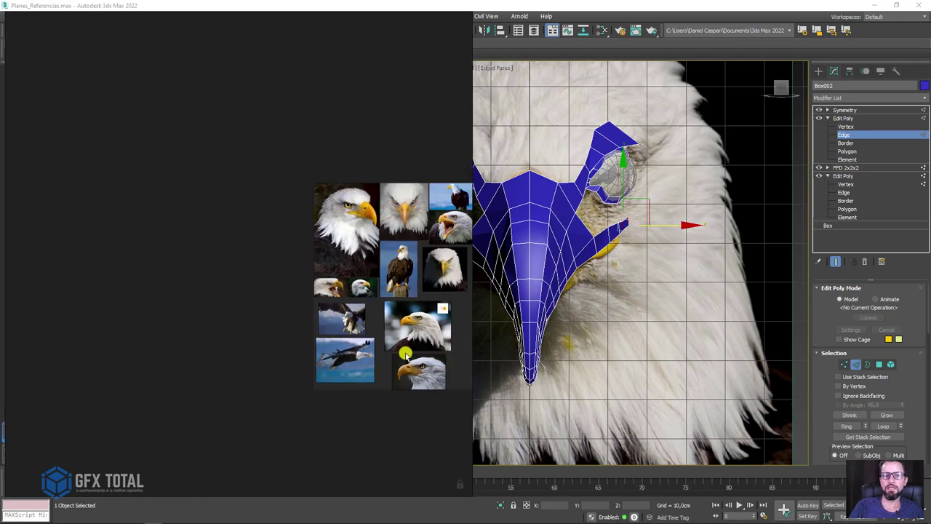
{"action": "scroll", "coordinate": [320, 285], "scroll_direction": "up", "scroll_amount": 2}
{"action": "scroll", "coordinate": [321, 285], "scroll_direction": "up", "scroll_amount": 3}
{"action": "scroll", "coordinate": [319, 284], "scroll_direction": "up", "scroll_amount": 4}
{"action": "scroll", "coordinate": [313, 269], "scroll_direction": "up", "scroll_amount": 2}
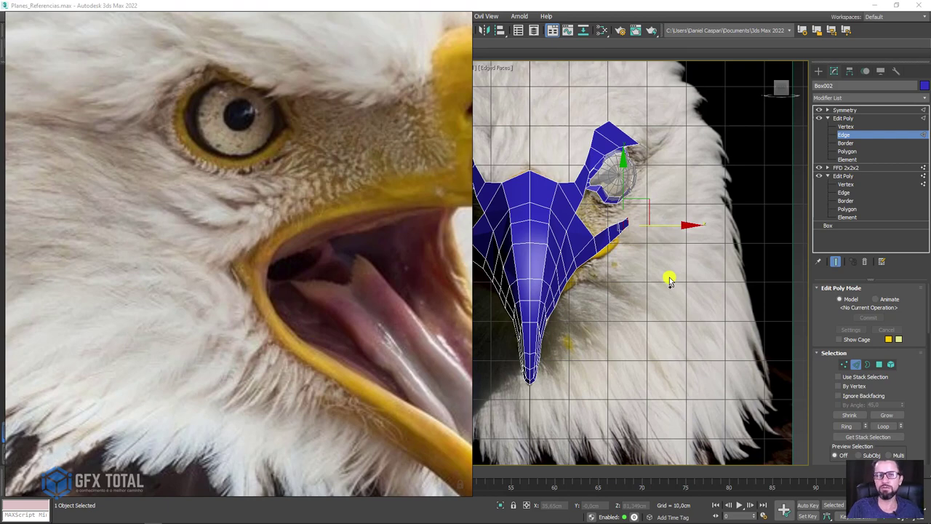
{"action": "scroll", "coordinate": [655, 227], "scroll_direction": "down", "scroll_amount": 4}
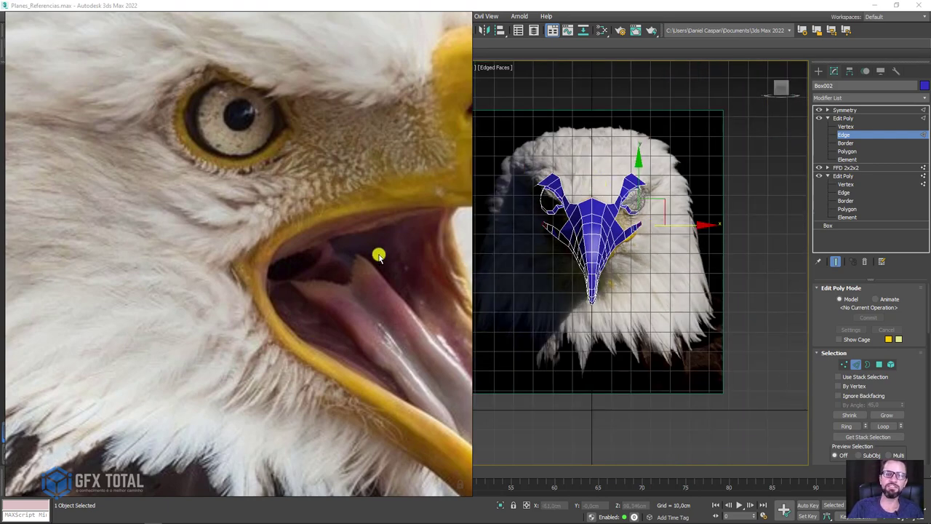
{"action": "middle_click_drag", "start_coordinate": [378, 254], "coordinate": [277, 238]}
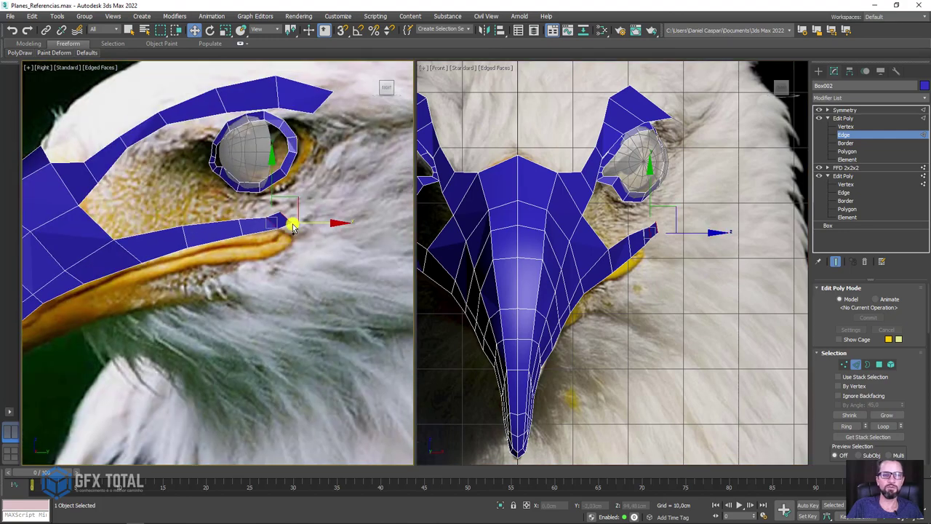
- Select the facing border edges of the cheek strip and upper mesh across the gap in front of the eye
{"action": "scroll", "coordinate": [291, 227], "scroll_direction": "up", "scroll_amount": 3}
{"action": "scroll", "coordinate": [250, 245], "scroll_direction": "down", "scroll_amount": 2}
{"action": "middle_click_drag", "start_coordinate": [249, 245], "coordinate": [281, 203]}
{"action": "scroll", "coordinate": [162, 210], "scroll_direction": "up", "scroll_amount": 3}
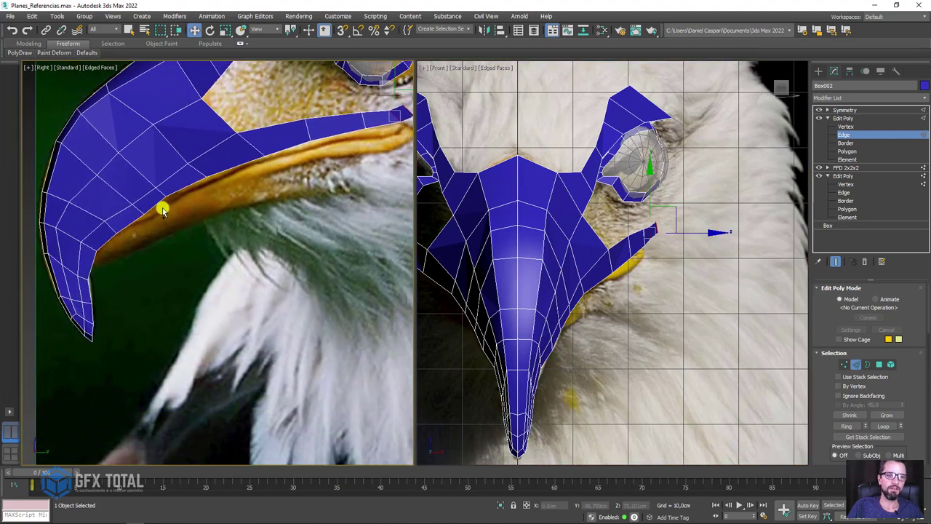
{"action": "mouse_move", "coordinate": [162, 210]}
{"action": "middle_mouse_down"}
{"action": "mouse_move", "coordinate": [217, 179]}
{"action": "mouse_move", "coordinate": [228, 327]}
{"action": "middle_mouse_up"}
{"action": "scroll", "coordinate": [281, 270], "scroll_direction": "up", "scroll_amount": 2}
{"action": "scroll", "coordinate": [133, 295], "scroll_direction": "up", "scroll_amount": 2}
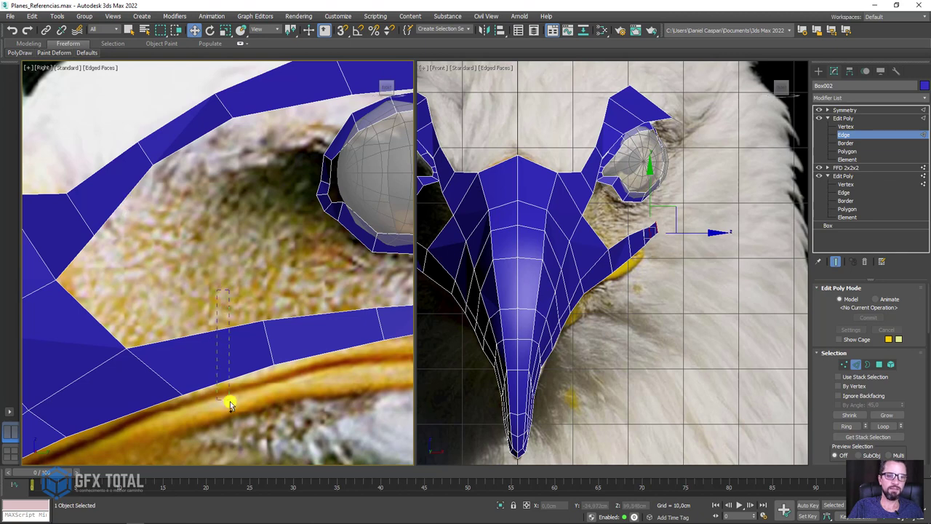
{"action": "left_click_drag", "start_coordinate": [229, 404], "coordinate": [230, 403]}
{"action": "left_click", "coordinate": [211, 331]}
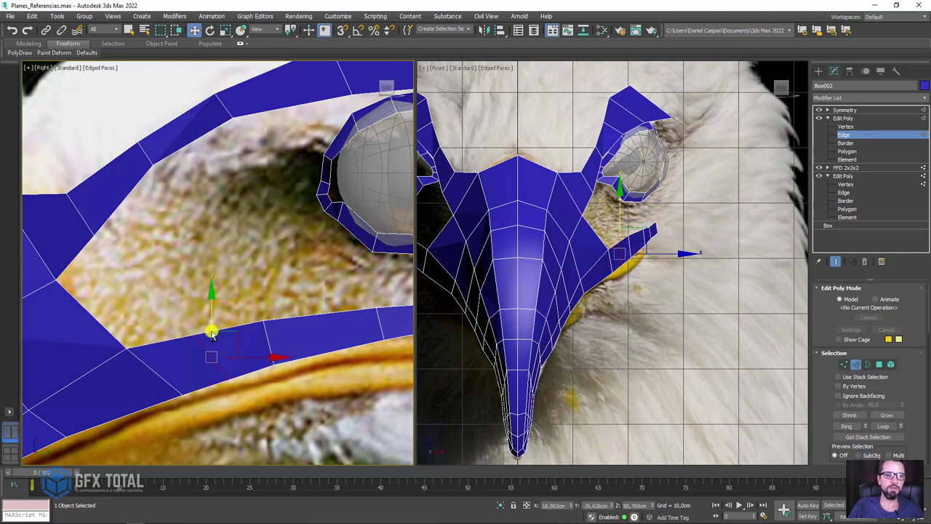
{"action": "left_click", "coordinate": [175, 339]}
{"action": "left_click", "coordinate": [82, 252]}
{"action": "left_click", "coordinate": [120, 204]}
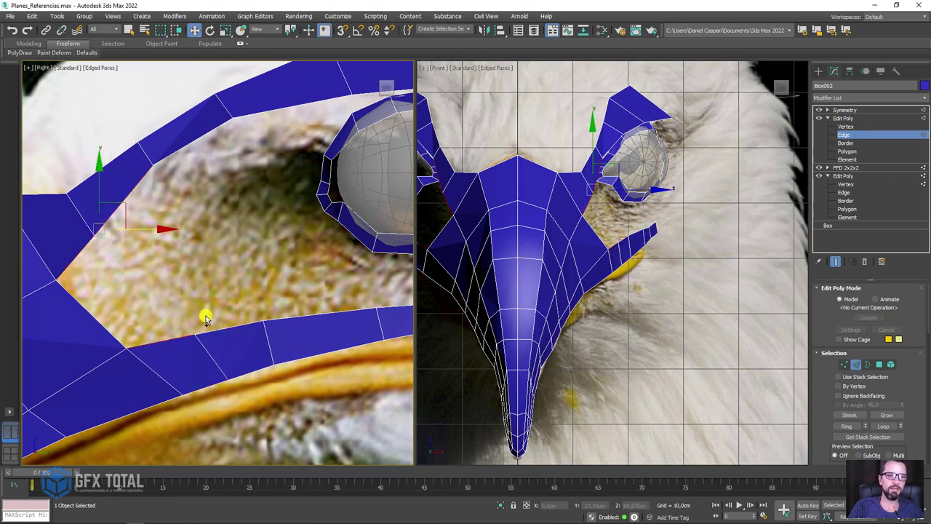
- Bridge the selected edges to fill the gap, then select the edge crossing the bridged patch
{"action": "scroll", "coordinate": [834, 420], "scroll_direction": "down", "scroll_amount": 5}
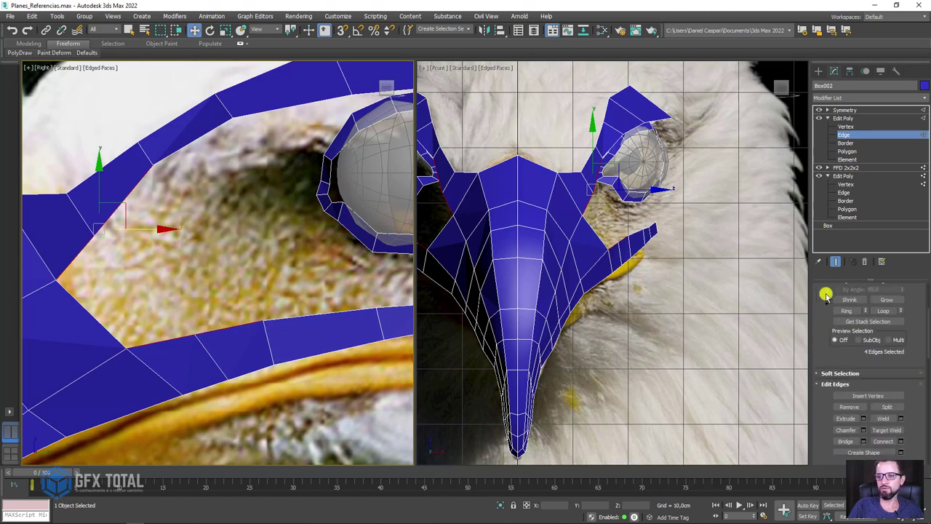
{"action": "left_click", "coordinate": [845, 430]}
{"action": "scroll", "coordinate": [278, 225], "scroll_direction": "up", "scroll_amount": 3}
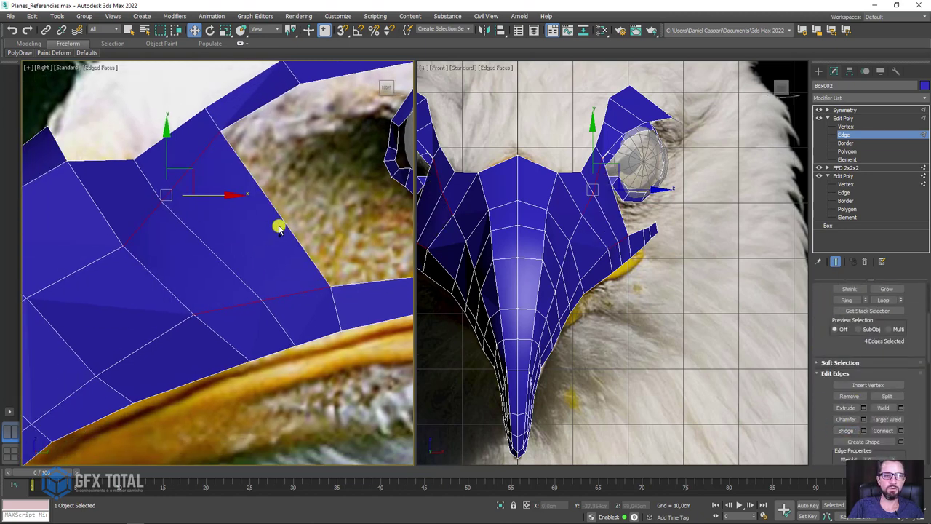
{"action": "scroll", "coordinate": [254, 182], "scroll_direction": "up", "scroll_amount": 2}
{"action": "scroll", "coordinate": [622, 217], "scroll_direction": "up", "scroll_amount": 3}
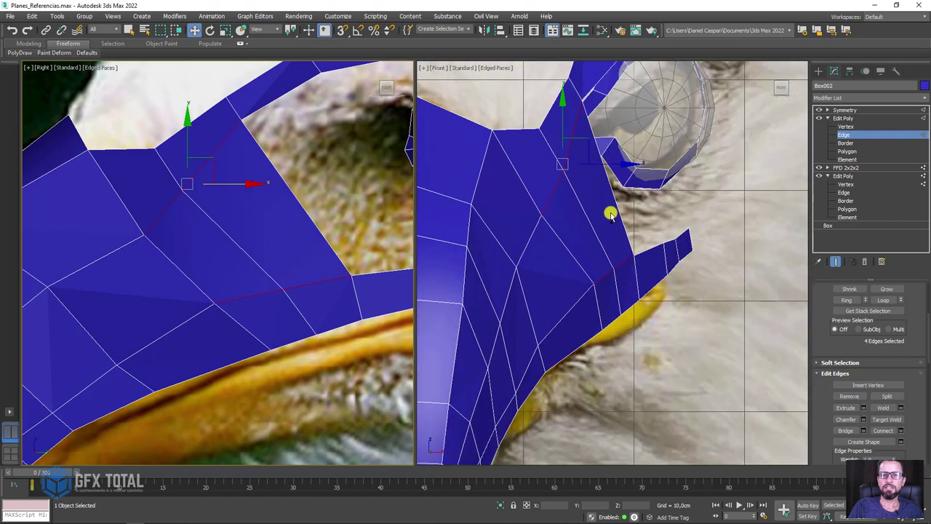
{"action": "scroll", "coordinate": [322, 272], "scroll_direction": "down", "scroll_amount": 1}
{"action": "scroll", "coordinate": [328, 235], "scroll_direction": "down", "scroll_amount": 1}
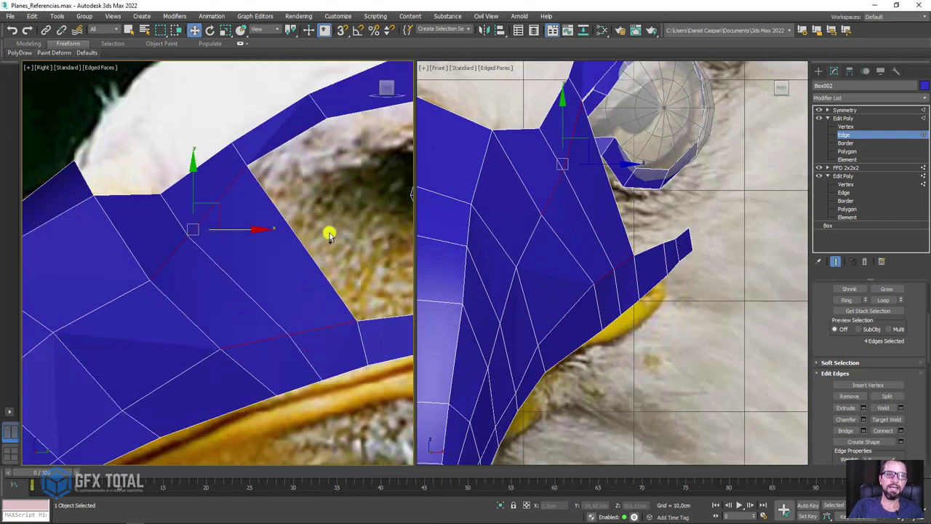
{"action": "scroll", "coordinate": [328, 230], "scroll_direction": "down", "scroll_amount": 1}
{"action": "scroll", "coordinate": [328, 231], "scroll_direction": "down", "scroll_amount": 2}
{"action": "left_click_drag", "start_coordinate": [166, 259], "coordinate": [280, 209]}
{"action": "left_click_drag", "start_coordinate": [185, 276], "coordinate": [253, 249]}
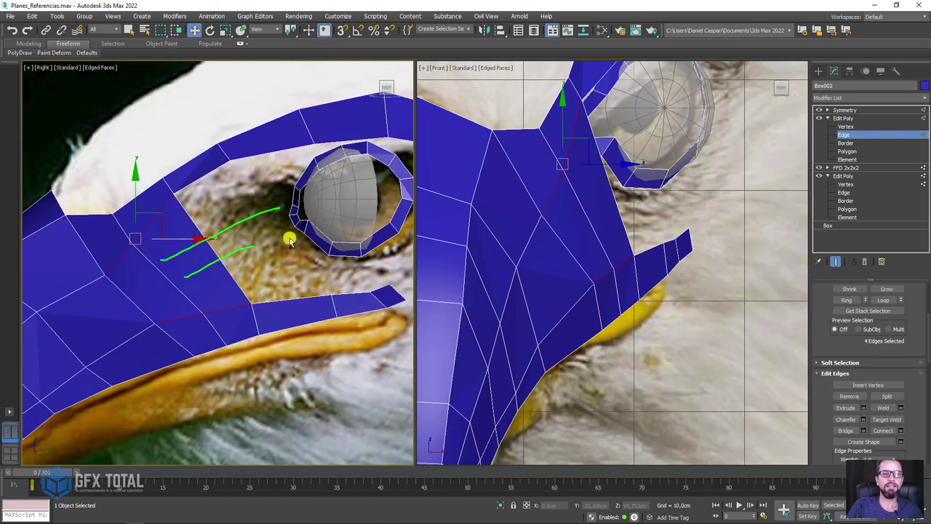
{"action": "left_click", "coordinate": [218, 269]}
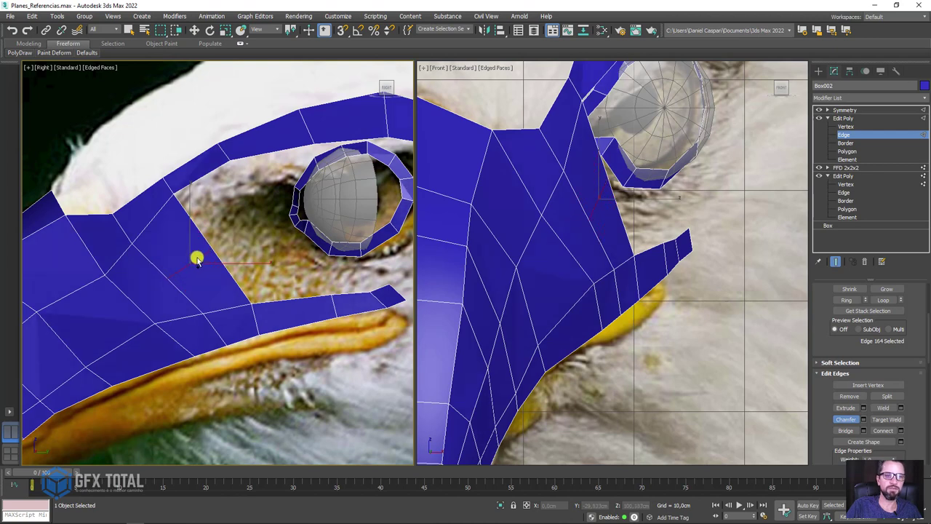
- Chamfer the crossing edge into two and shift three edges beside the eye ring closer to the eyeball
{"action": "left_click_drag", "start_coordinate": [196, 260], "coordinate": [190, 247]}
{"action": "key", "text": "w"}
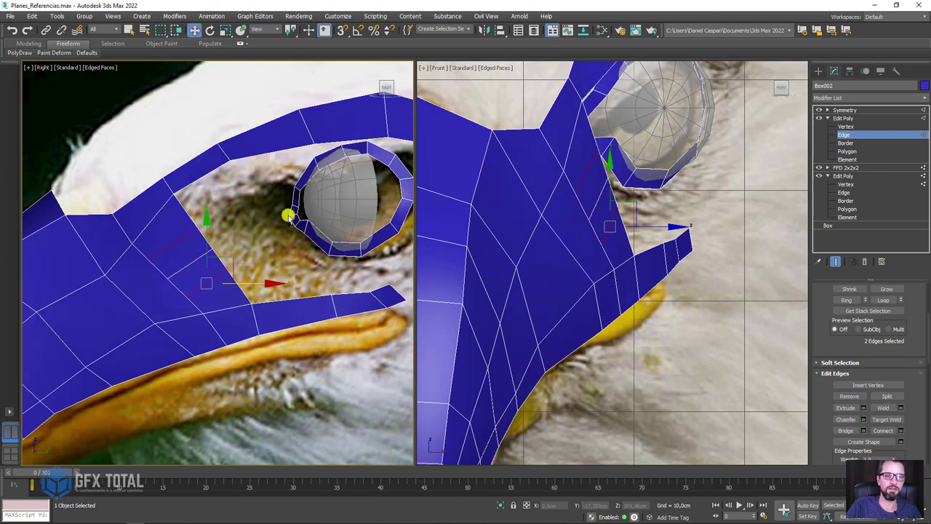
{"action": "left_click", "coordinate": [605, 197]}
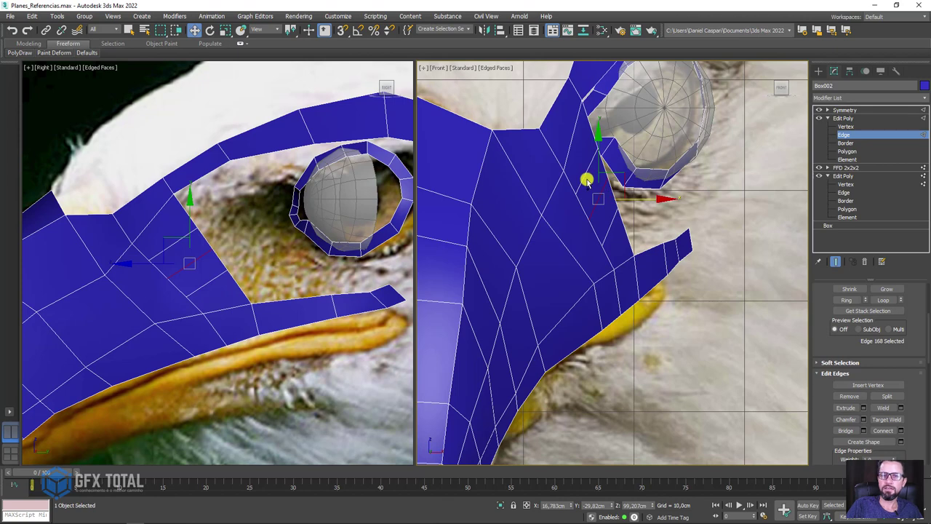
{"action": "left_click", "coordinate": [618, 218], "text": "ctrl"}
{"action": "left_click", "coordinate": [627, 172], "text": "ctrl"}
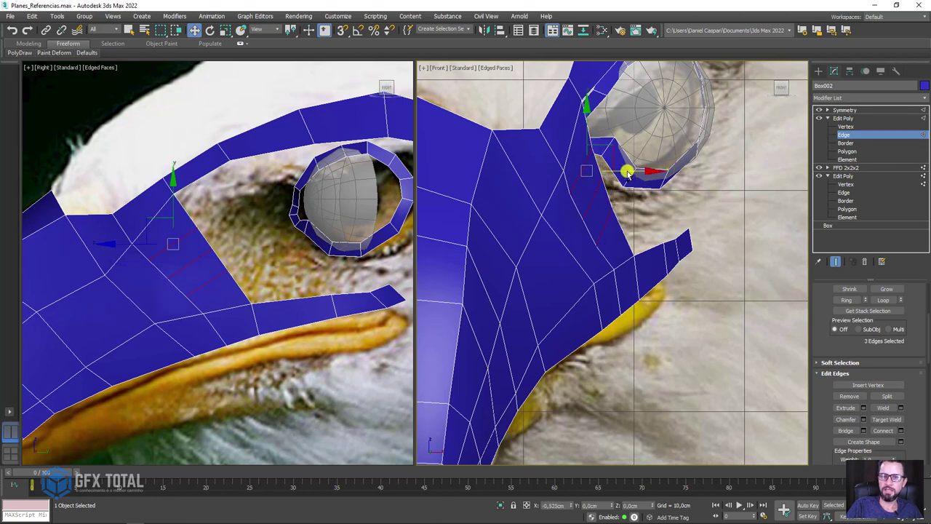
{"action": "left_click_drag", "start_coordinate": [627, 172], "coordinate": [596, 209]}
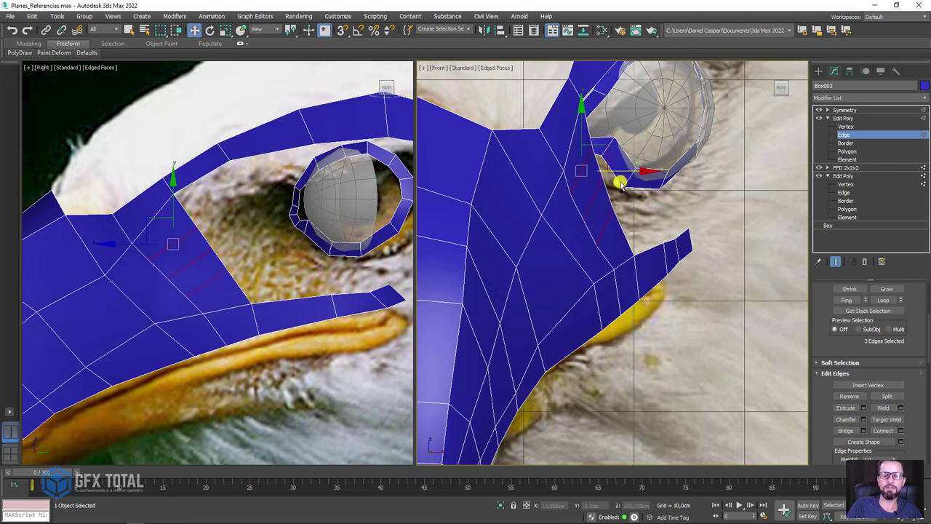
- Move the three vertices under the eye to hug the eyelid ring, then select the two edges facing it
{"action": "middle_click_drag", "start_coordinate": [618, 183], "coordinate": [572, 203]}
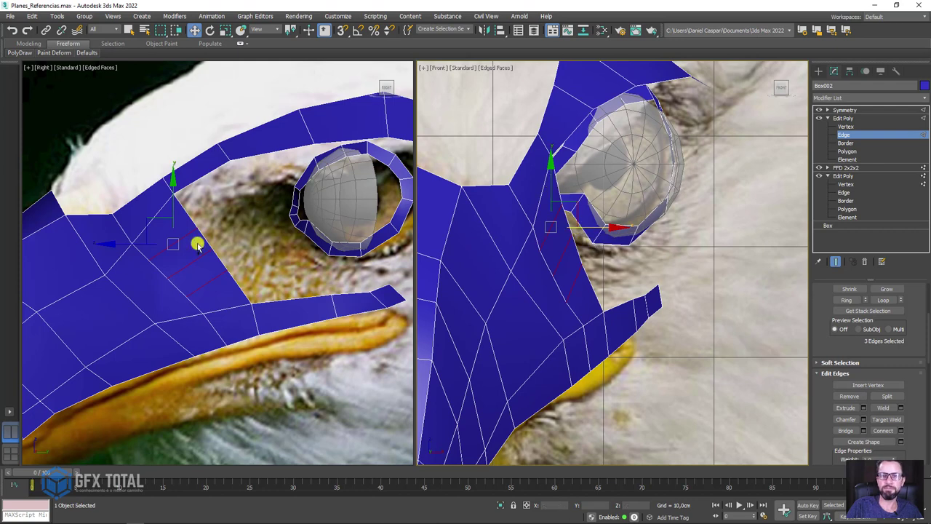
{"action": "middle_click", "coordinate": [233, 228]}
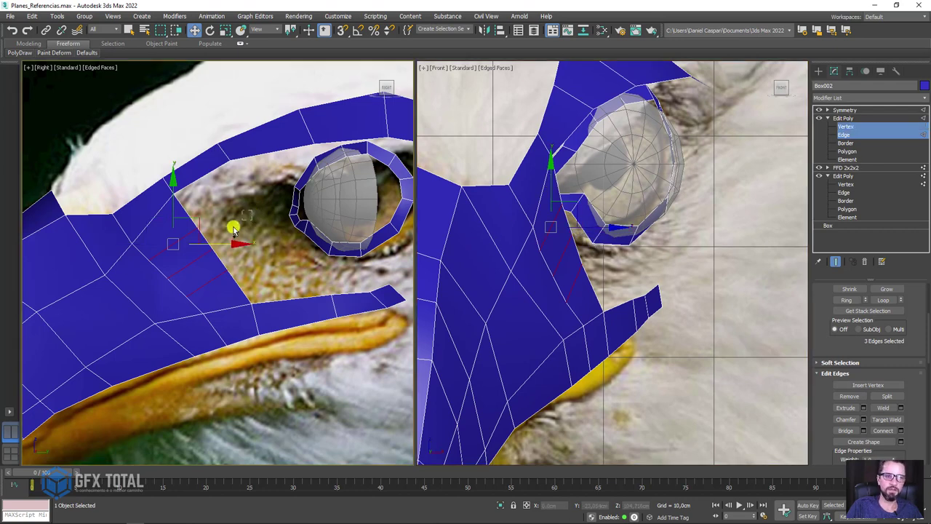
{"action": "left_click", "coordinate": [200, 284], "text": "ctrl"}
{"action": "left_click", "coordinate": [853, 126]}
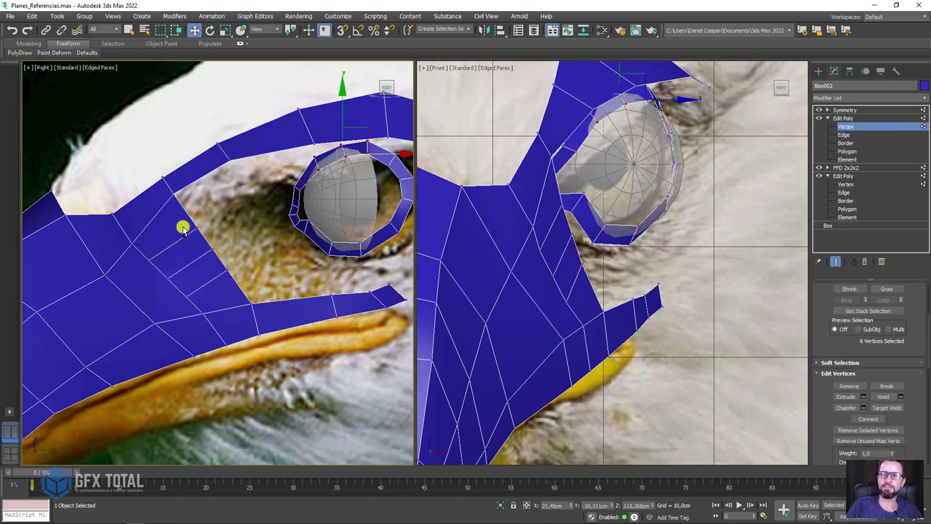
{"action": "left_click", "coordinate": [619, 232]}
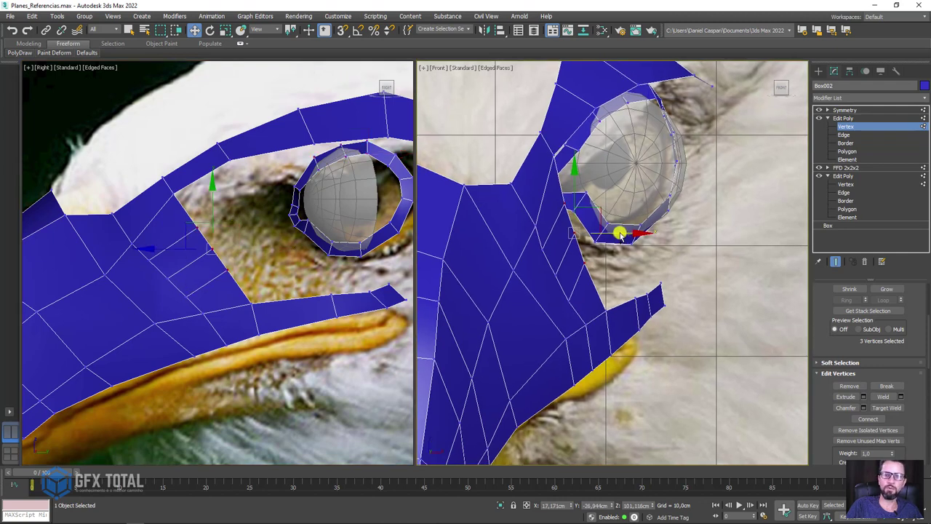
{"action": "left_click", "coordinate": [598, 236], "text": "ctrl"}
{"action": "mouse_move", "coordinate": [599, 238]}
{"action": "left_mouse_down"}
{"action": "mouse_move", "coordinate": [598, 228]}
{"action": "mouse_move", "coordinate": [601, 238]}
{"action": "left_mouse_up"}
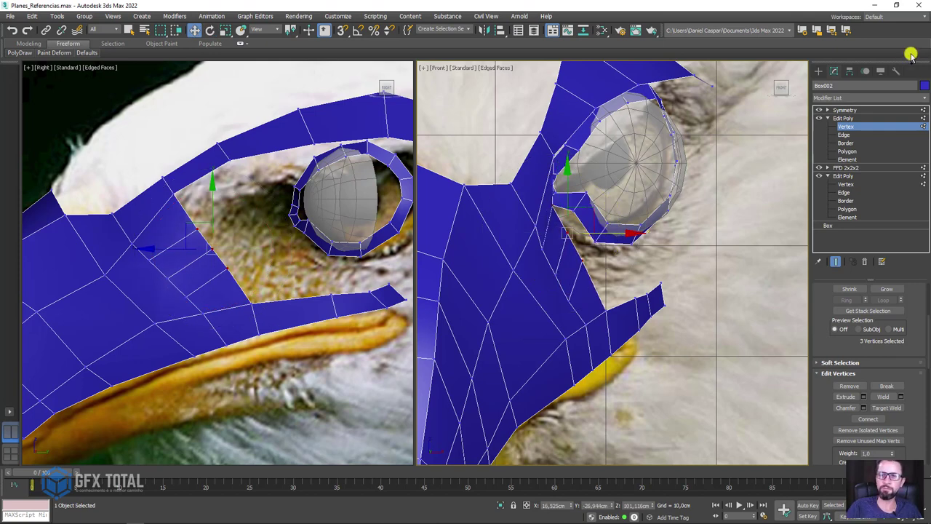
{"action": "left_click", "coordinate": [845, 135]}
{"action": "left_click", "coordinate": [209, 243]}
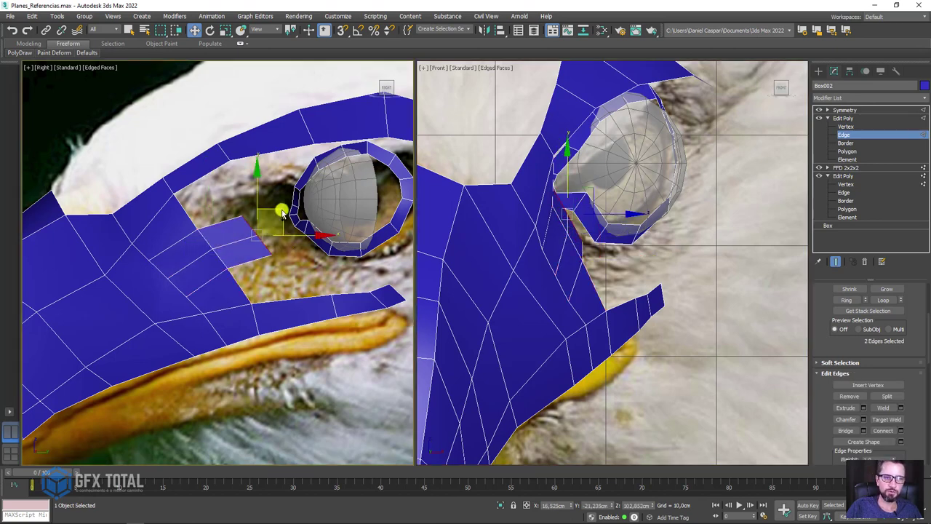
- Move the strip's two end vertices up toward the eyelid ring
{"action": "key", "text": "r"}
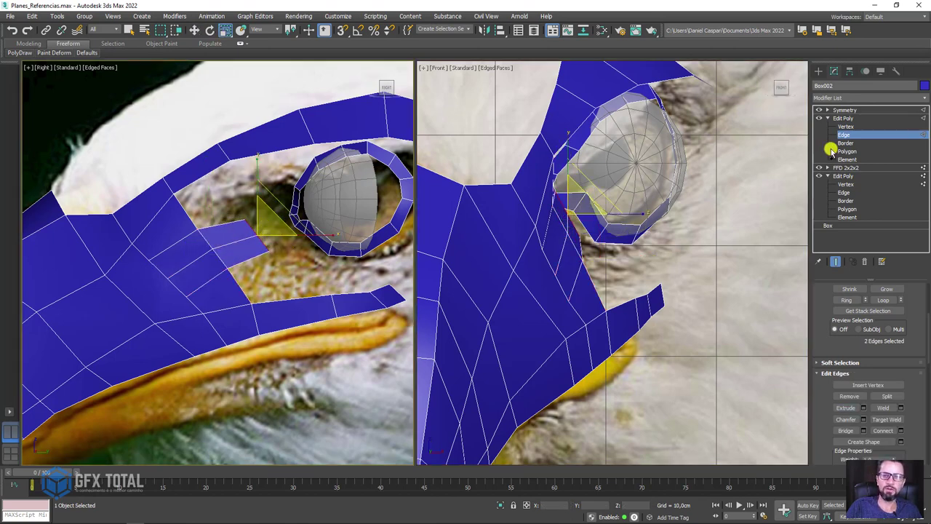
{"action": "left_click", "coordinate": [846, 127]}
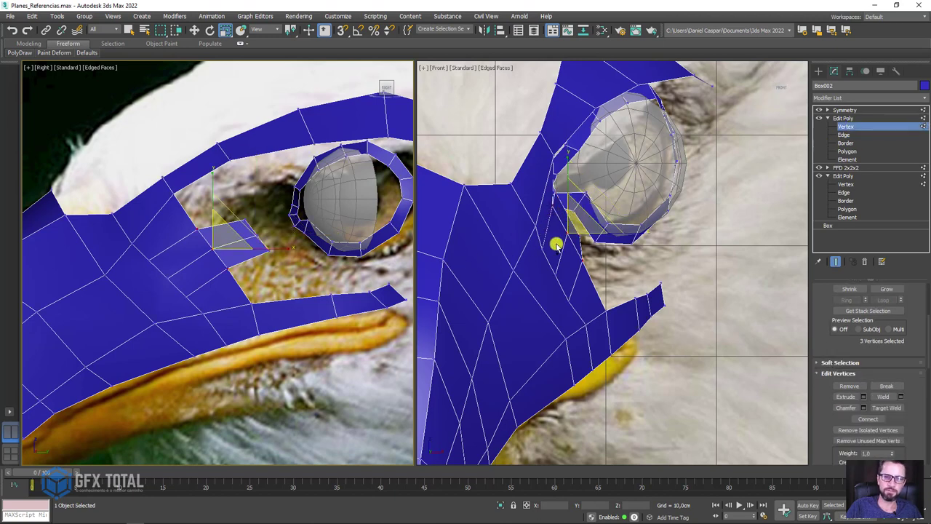
{"action": "scroll", "coordinate": [574, 216], "scroll_direction": "up", "scroll_amount": 3}
{"action": "key", "text": "w"}
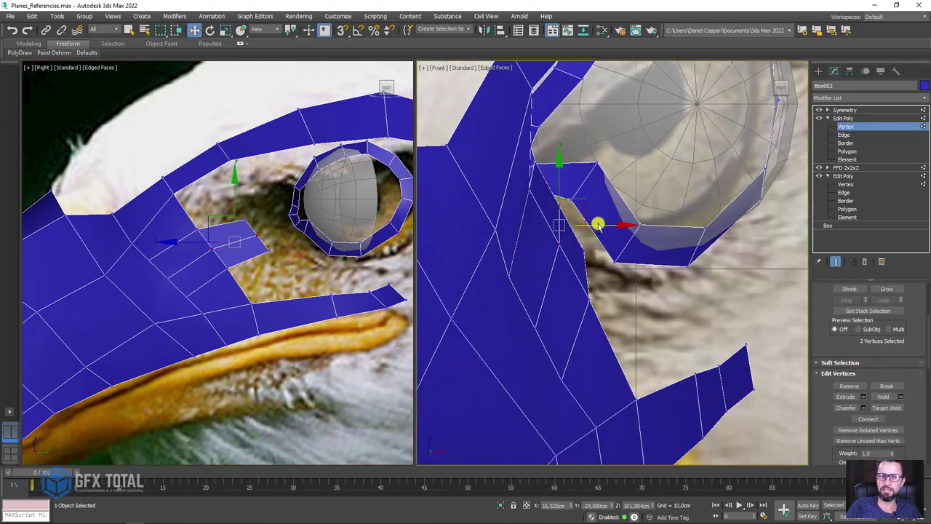
{"action": "left_click", "coordinate": [581, 227]}
{"action": "left_click_drag", "start_coordinate": [581, 227], "coordinate": [558, 204]}
{"action": "right_click", "coordinate": [297, 233]}
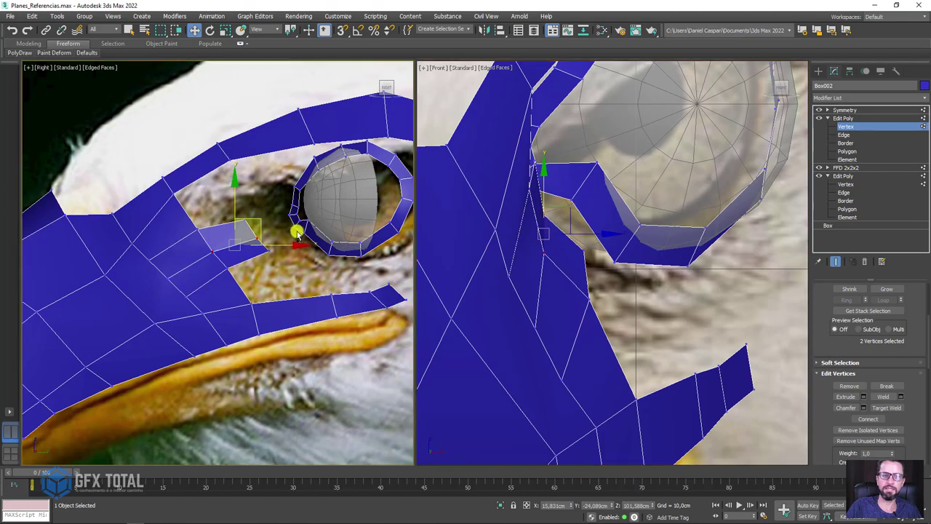
{"action": "middle_click_drag", "start_coordinate": [624, 209], "coordinate": [558, 250], "text": "alt"}
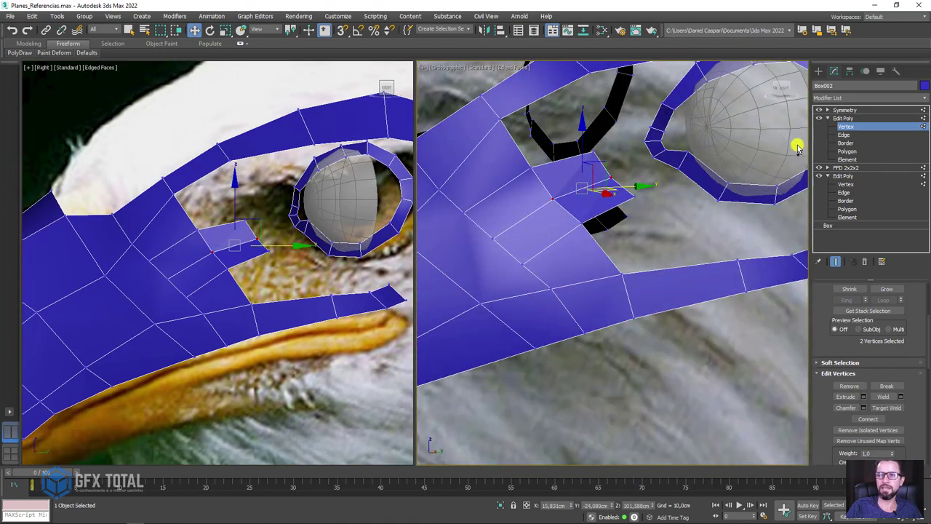
- In Edge mode, add the eyelid's lower rim edges to the strip-end edge selection
{"action": "left_click", "coordinate": [845, 135]}
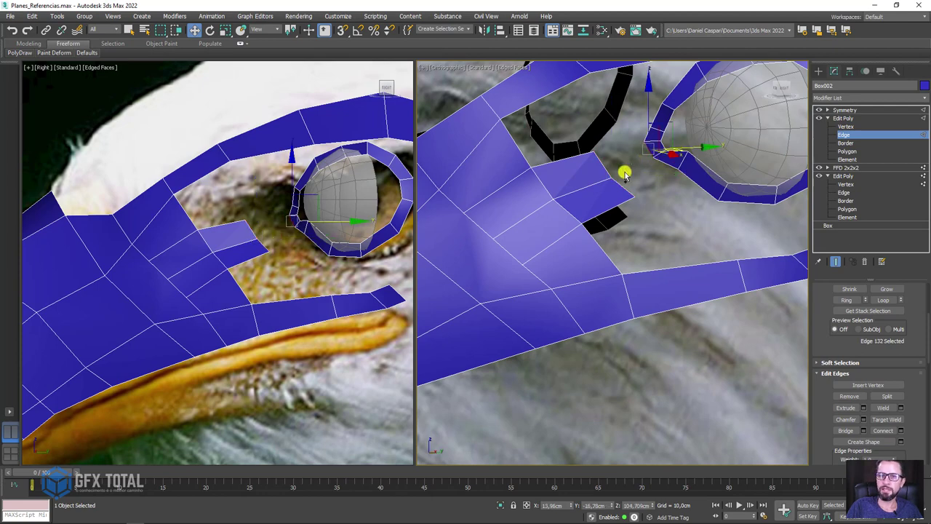
{"action": "mouse_move", "coordinate": [636, 163]}
{"action": "middle_mouse_down", "text": "alt"}
{"action": "mouse_move", "coordinate": [633, 218]}
{"action": "mouse_move", "coordinate": [637, 211]}
{"action": "middle_mouse_up", "text": "alt"}
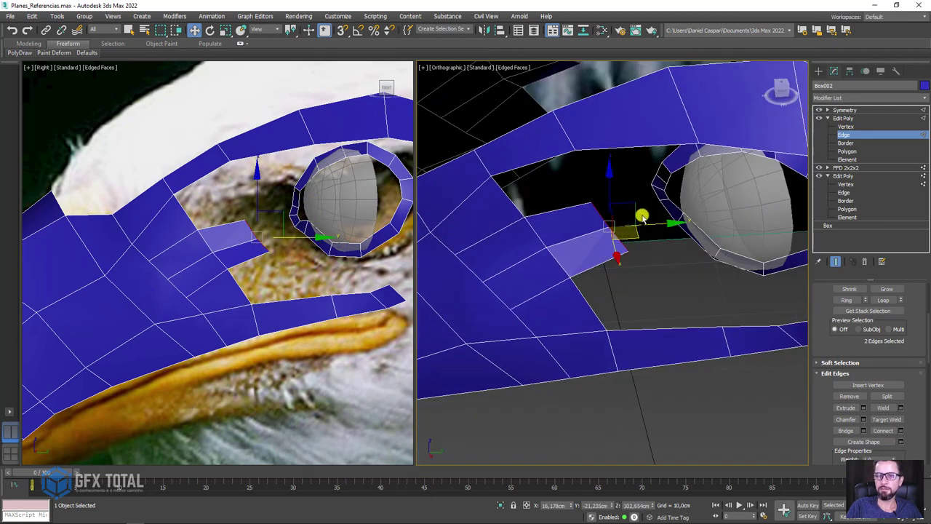
{"action": "key", "text": "e"}
{"action": "key", "text": "r"}
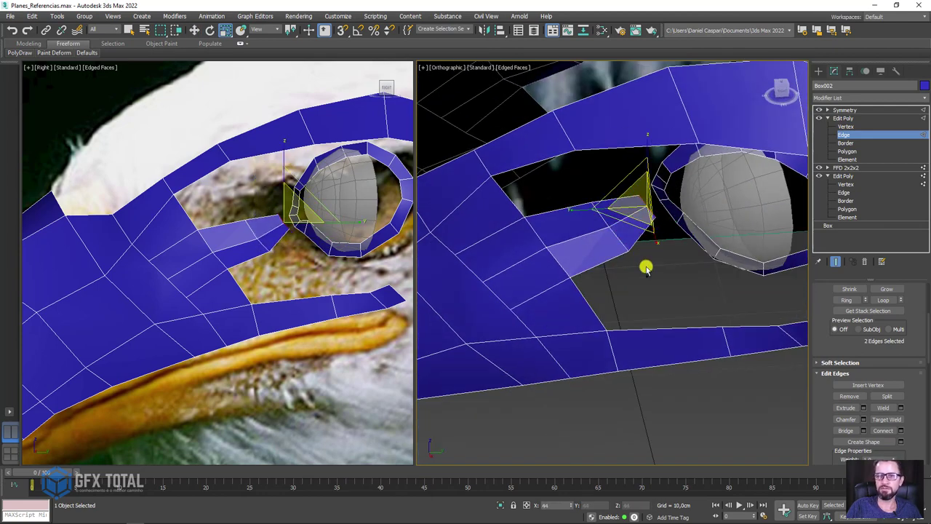
{"action": "middle_click_drag", "start_coordinate": [649, 266], "coordinate": [650, 194], "text": "alt"}
{"action": "scroll", "coordinate": [671, 181], "scroll_direction": "up", "scroll_amount": 3}
{"action": "scroll", "coordinate": [686, 206], "scroll_direction": "down", "scroll_amount": 2}
{"action": "key", "text": "w"}
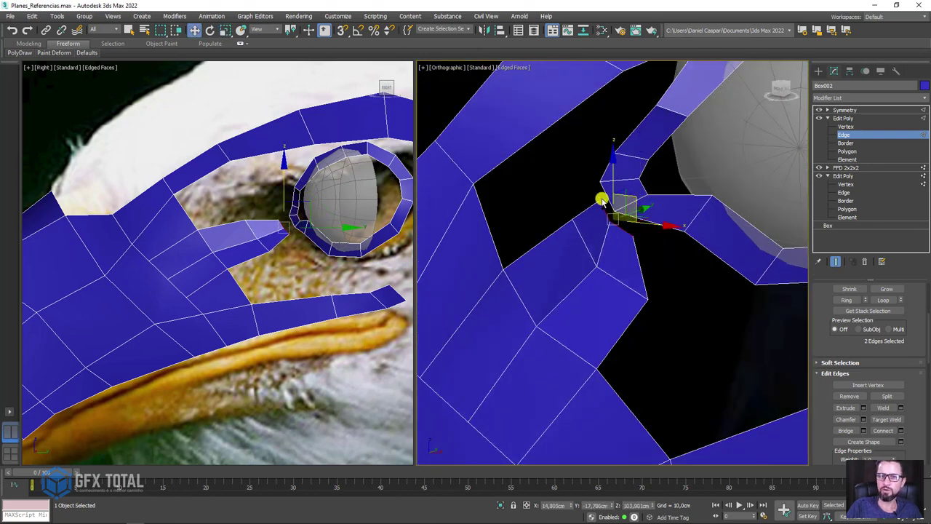
{"action": "left_click", "coordinate": [619, 211], "text": "ctrl"}
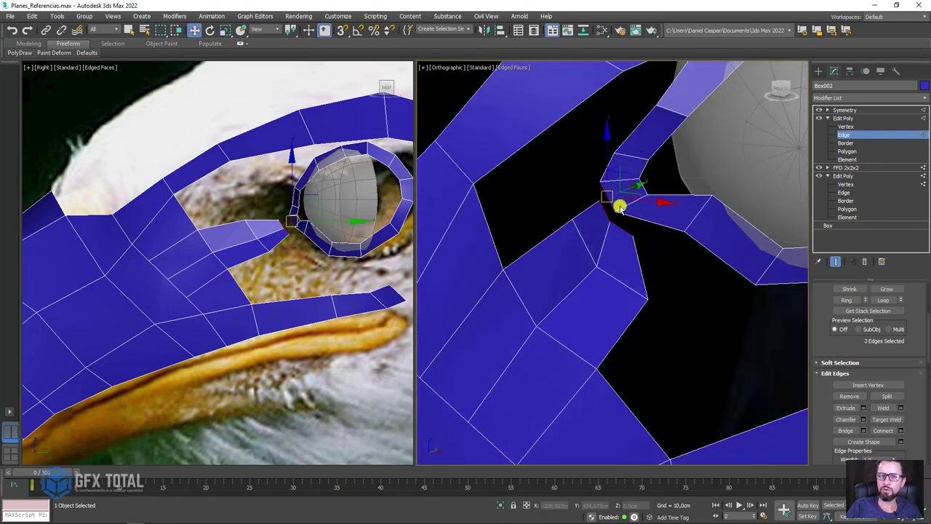
- Bridge the strip's end edges to the eyelid's lower rim
{"action": "left_click", "coordinate": [846, 431]}
{"action": "middle_click_drag", "start_coordinate": [609, 305], "coordinate": [613, 306], "text": "alt"}
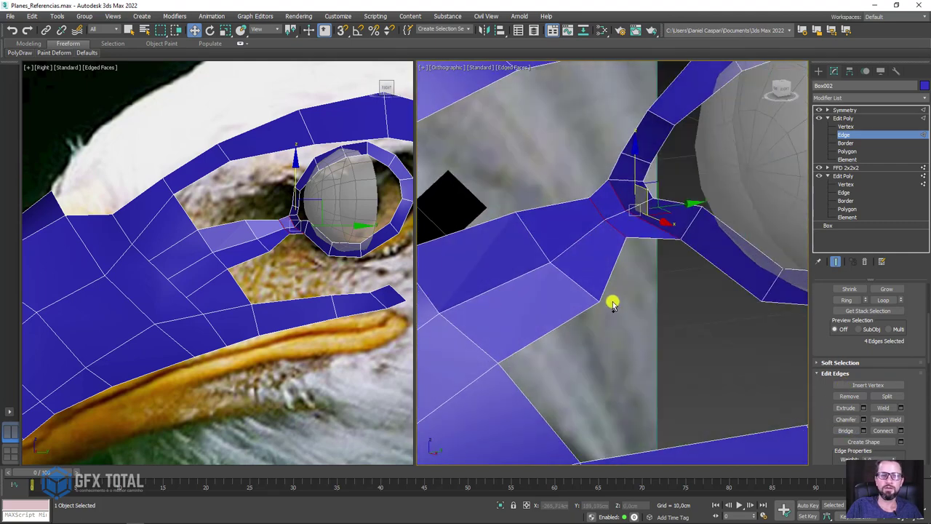
{"action": "scroll", "coordinate": [285, 233], "scroll_direction": "down", "scroll_amount": 2}
{"action": "scroll", "coordinate": [202, 209], "scroll_direction": "down", "scroll_amount": 2}
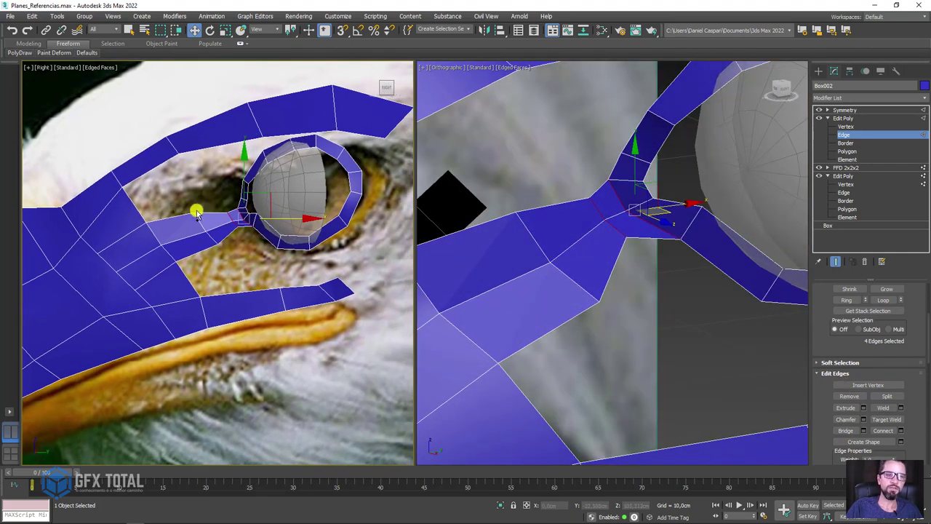
{"action": "scroll", "coordinate": [217, 209], "scroll_direction": "up", "scroll_amount": 3}
- Shift-drag the eyelid's front edge to extrude a short strip of new polygons
{"action": "left_click", "coordinate": [276, 167]}
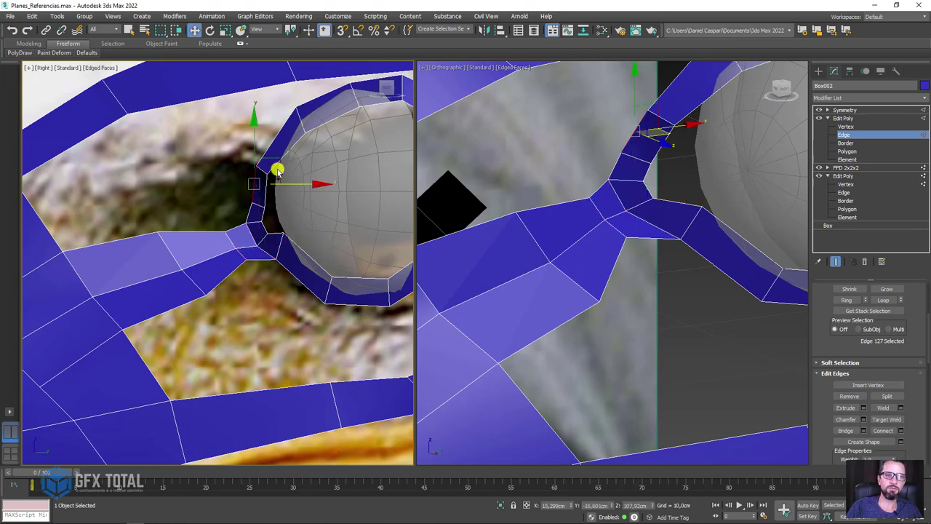
{"action": "left_click_drag", "start_coordinate": [277, 155], "coordinate": [242, 161], "text": "shift"}
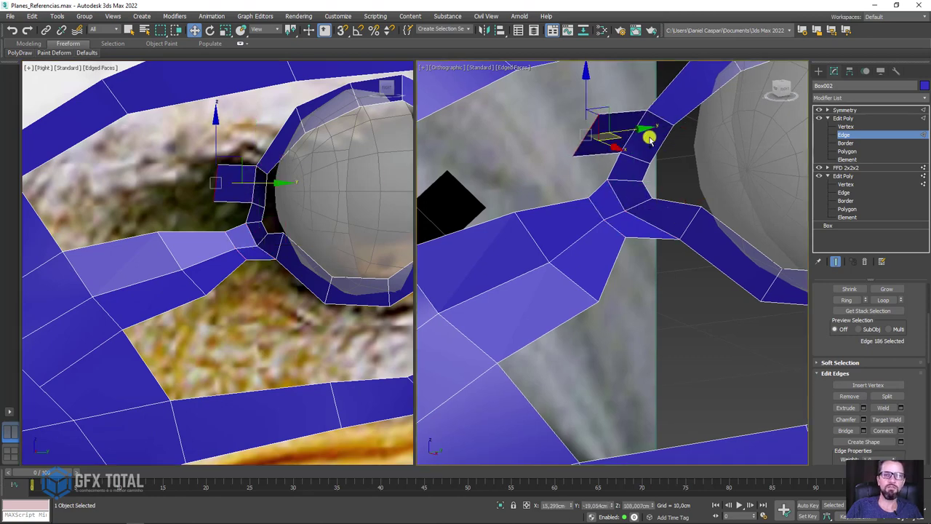
{"action": "scroll", "coordinate": [647, 136], "scroll_direction": "down", "scroll_amount": 2}
{"action": "scroll", "coordinate": [301, 194], "scroll_direction": "down", "scroll_amount": 3}
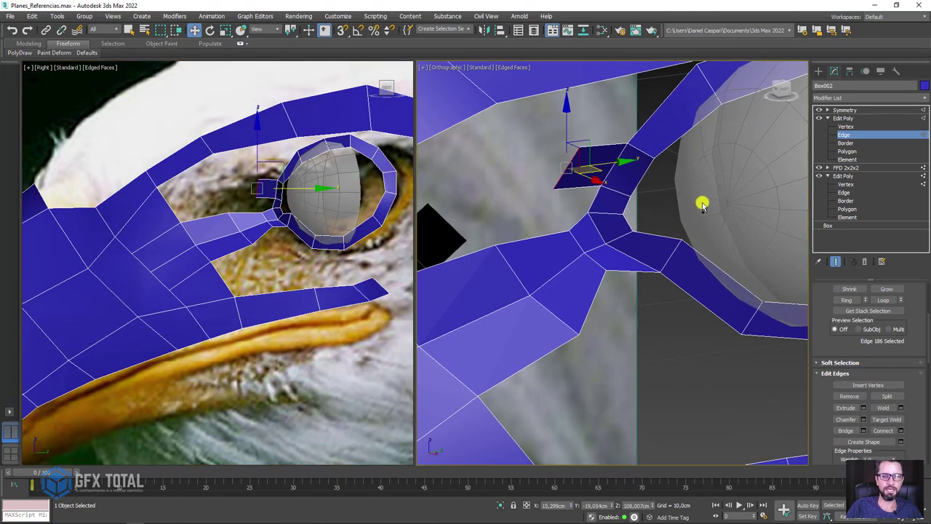
{"action": "key", "text": "f"}
{"action": "scroll", "coordinate": [627, 235], "scroll_direction": "up", "scroll_amount": 2}
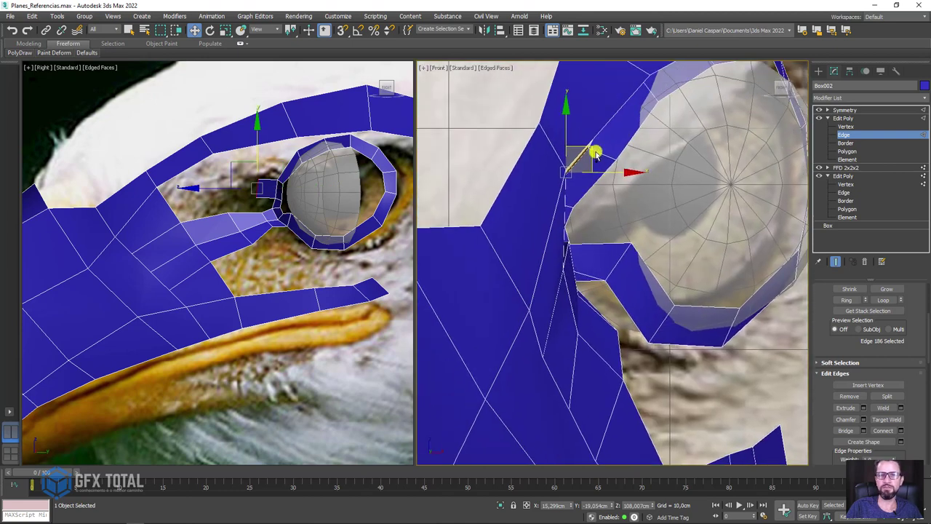
{"action": "left_click_drag", "start_coordinate": [592, 148], "coordinate": [617, 156], "text": "shift"}
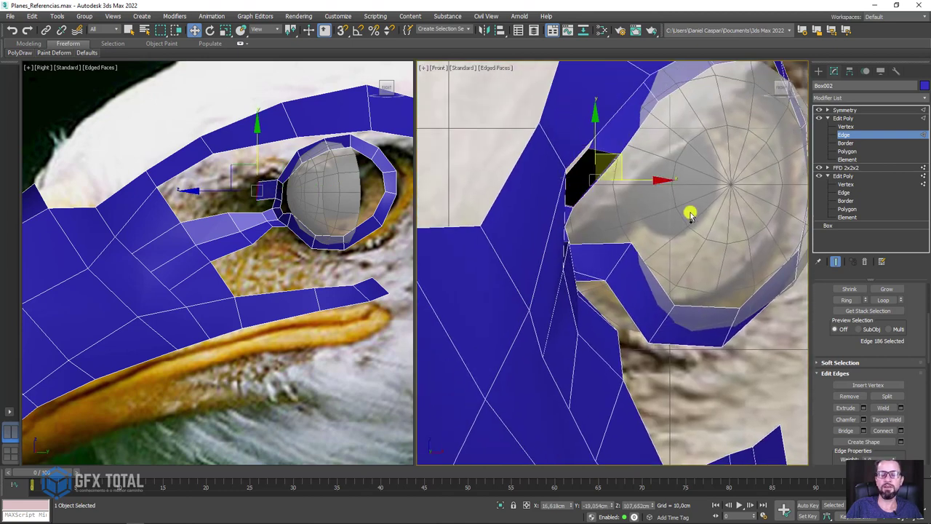
{"action": "mouse_move", "coordinate": [688, 228]}
{"action": "middle_mouse_down", "text": "alt"}
{"action": "mouse_move", "coordinate": [725, 252]}
{"action": "mouse_move", "coordinate": [711, 264]}
{"action": "mouse_move", "coordinate": [672, 241]}
{"action": "mouse_move", "coordinate": [691, 240]}
{"action": "middle_mouse_up", "text": "alt"}
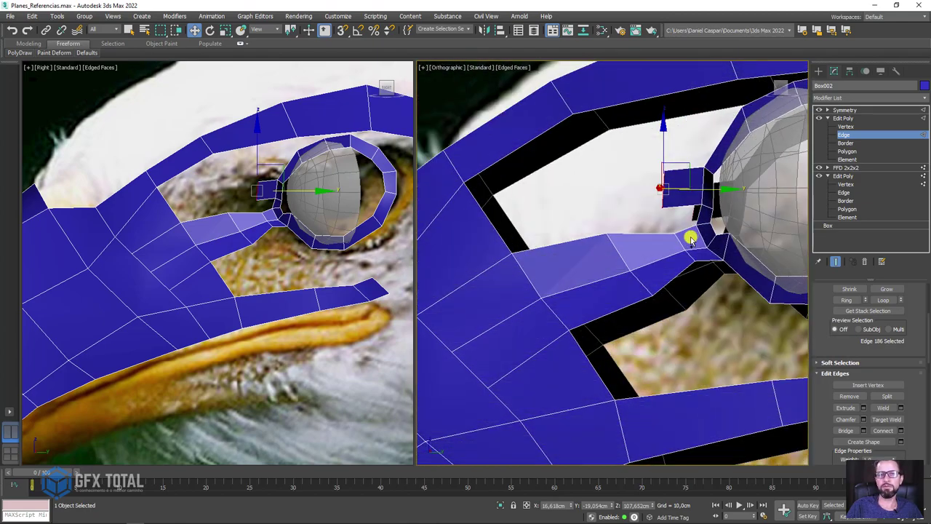
{"action": "scroll", "coordinate": [313, 197], "scroll_direction": "up", "scroll_amount": 2}
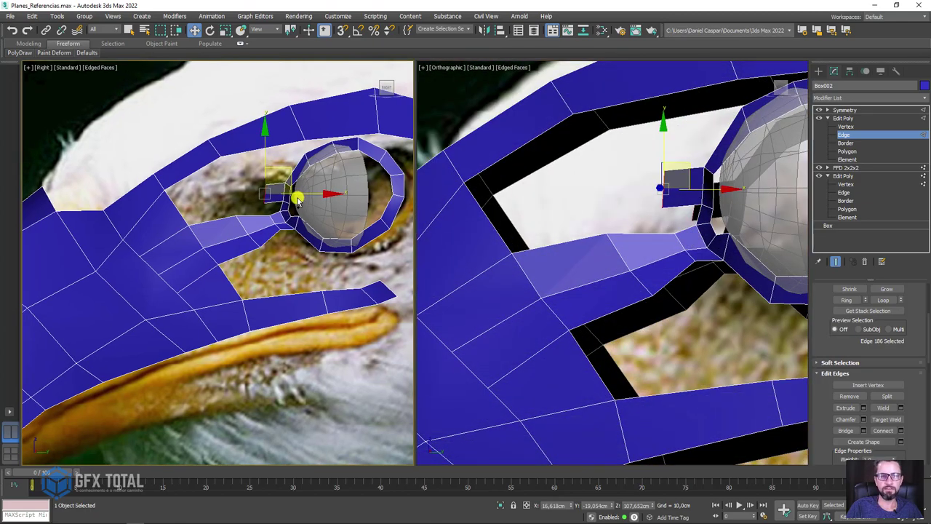
{"action": "scroll", "coordinate": [296, 197], "scroll_direction": "up", "scroll_amount": 2}
{"action": "mouse_move", "coordinate": [270, 177]}
{"action": "left_mouse_down", "text": "shift"}
{"action": "mouse_move", "coordinate": [225, 160]}
{"action": "mouse_move", "coordinate": [229, 170]}
{"action": "mouse_move", "coordinate": [235, 152]}
{"action": "mouse_move", "coordinate": [223, 159]}
{"action": "left_mouse_up", "text": "shift"}
- Bridge the new strip's lower edges to the facing edges of the strip below
{"action": "key", "text": "e"}
{"action": "scroll", "coordinate": [275, 219], "scroll_direction": "up", "scroll_amount": 3}
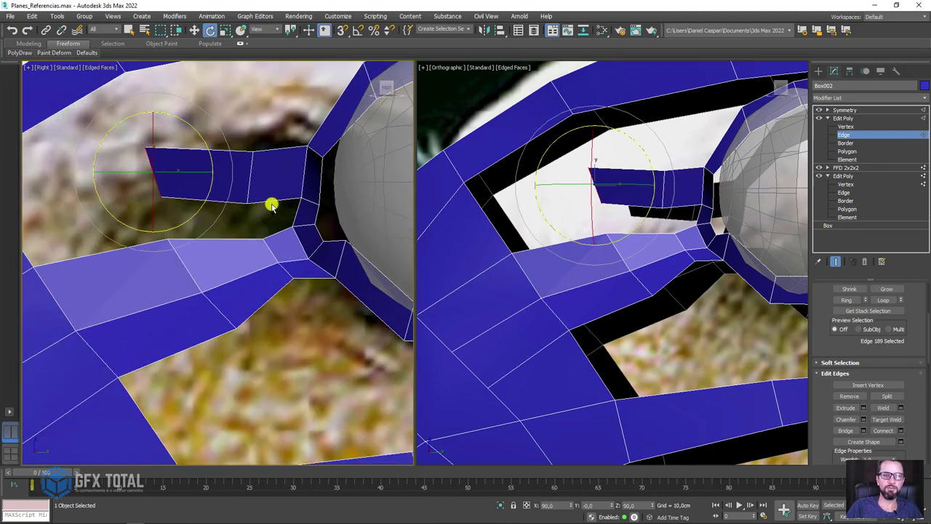
{"action": "left_click", "coordinate": [219, 199]}
{"action": "left_click", "coordinate": [223, 240], "text": "ctrl"}
{"action": "left_click", "coordinate": [280, 235], "text": "ctrl"}
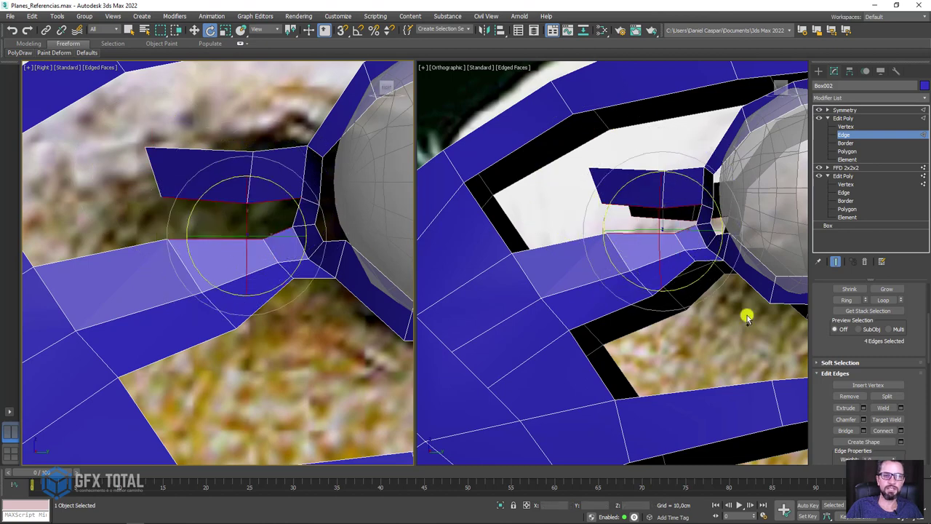
{"action": "left_click", "coordinate": [846, 431]}
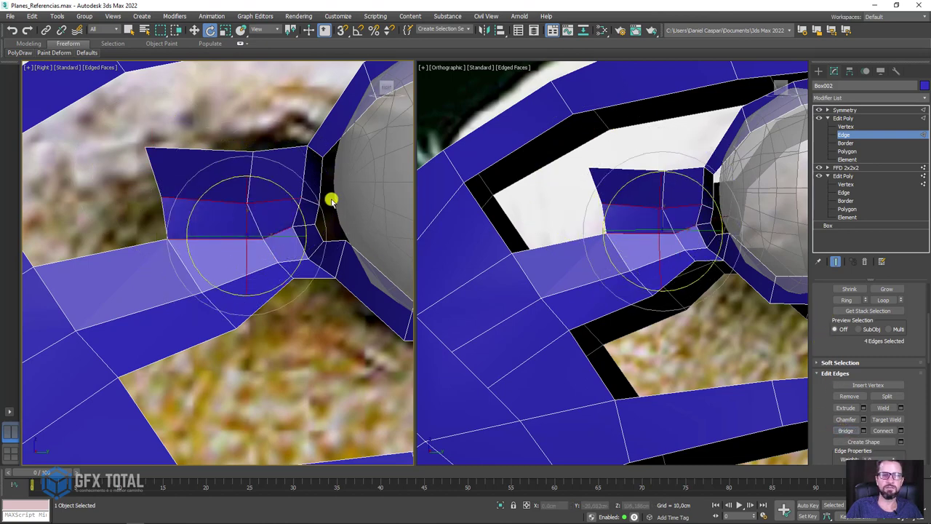
- Raise the strip's outer top corner vertex to widen the patch before the eye
{"action": "left_click", "coordinate": [847, 126]}
{"action": "left_click", "coordinate": [589, 168]}
{"action": "mouse_move", "coordinate": [642, 182]}
{"action": "middle_mouse_down", "text": "alt"}
{"action": "mouse_move", "coordinate": [698, 198]}
{"action": "mouse_move", "coordinate": [659, 197]}
{"action": "mouse_move", "coordinate": [621, 167]}
{"action": "middle_mouse_up", "text": "alt"}
{"action": "key", "text": "w"}
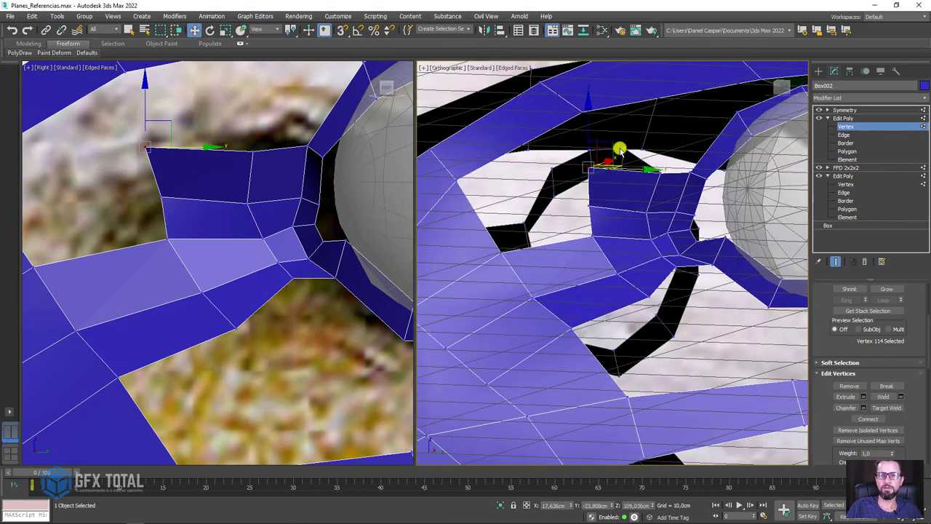
{"action": "left_click_drag", "start_coordinate": [619, 150], "coordinate": [603, 145]}
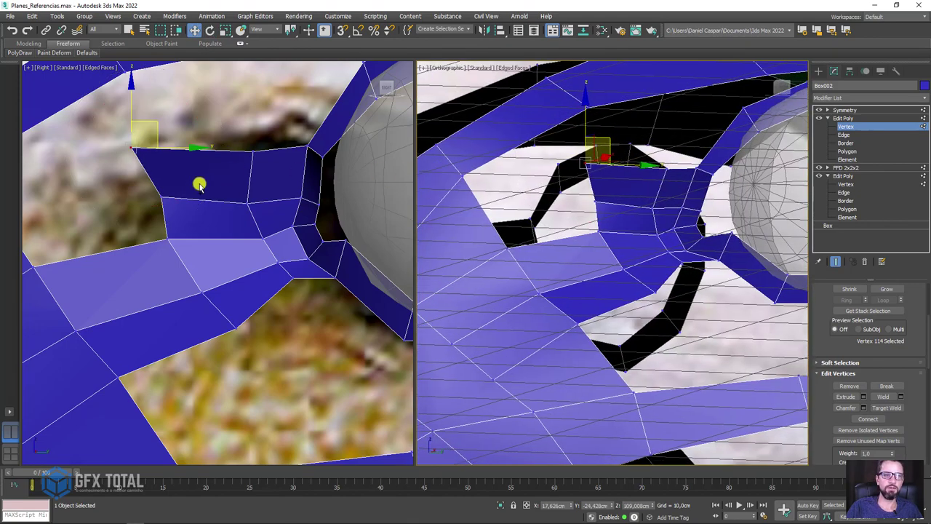
{"action": "middle_click_drag", "start_coordinate": [199, 185], "coordinate": [345, 187]}
- Select an edge on the new strip and zoom the view out
{"action": "left_click", "coordinate": [851, 135]}
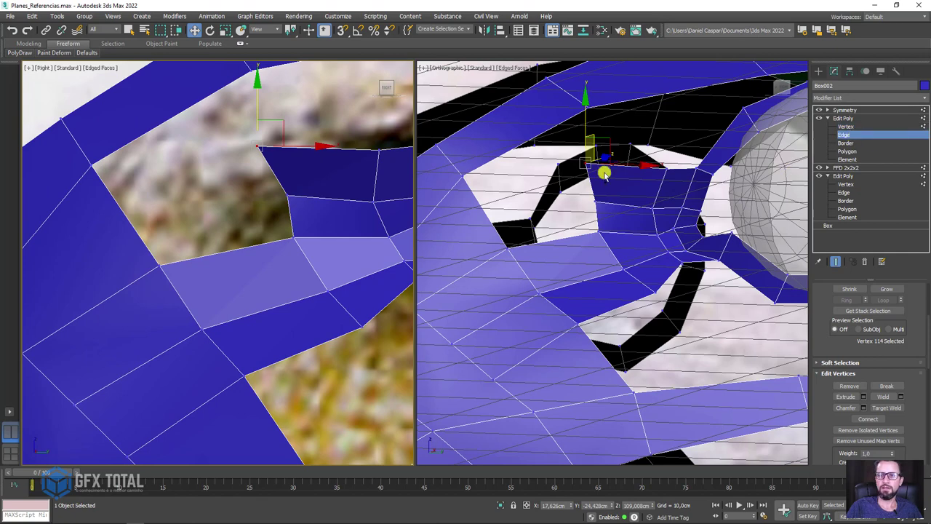
{"action": "left_click", "coordinate": [277, 179]}
{"action": "scroll", "coordinate": [157, 211], "scroll_direction": "down", "scroll_amount": 3}
{"action": "scroll", "coordinate": [175, 194], "scroll_direction": "down", "scroll_amount": 2}
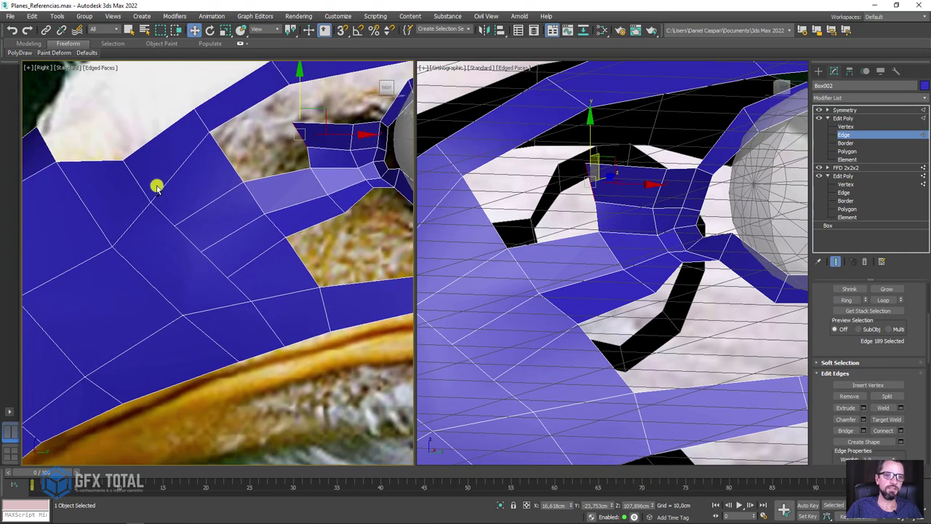
{"action": "scroll", "coordinate": [154, 197], "scroll_direction": "down", "scroll_amount": 2}
{"action": "scroll", "coordinate": [218, 175], "scroll_direction": "down", "scroll_amount": 2}
{"action": "scroll", "coordinate": [262, 171], "scroll_direction": "down", "scroll_amount": 1}
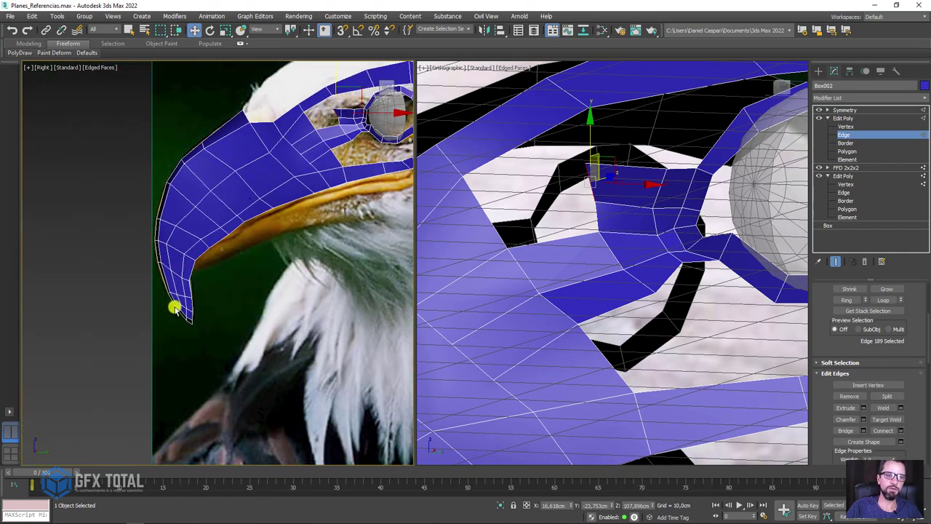
{"action": "scroll", "coordinate": [273, 164], "scroll_direction": "up", "scroll_amount": 3}
{"action": "scroll", "coordinate": [287, 177], "scroll_direction": "down", "scroll_amount": 3}
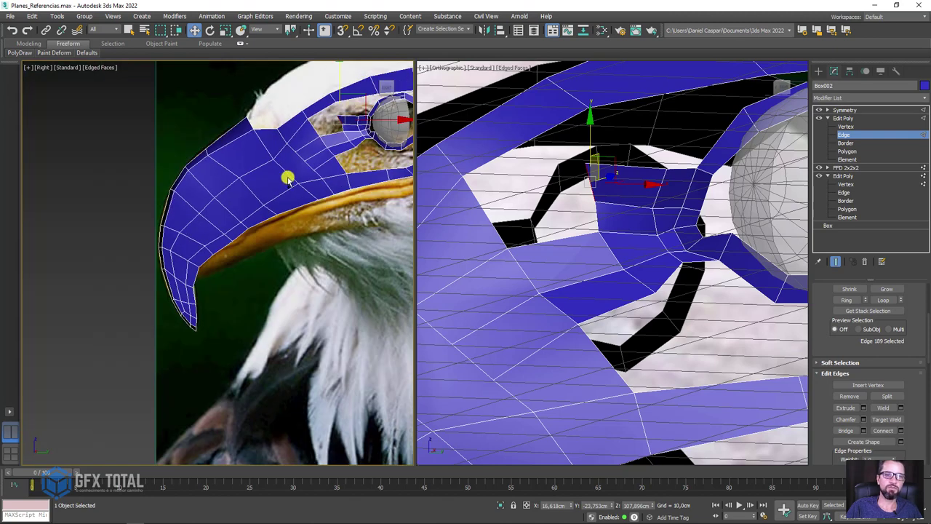
{"action": "scroll", "coordinate": [318, 157], "scroll_direction": "up", "scroll_amount": 3}
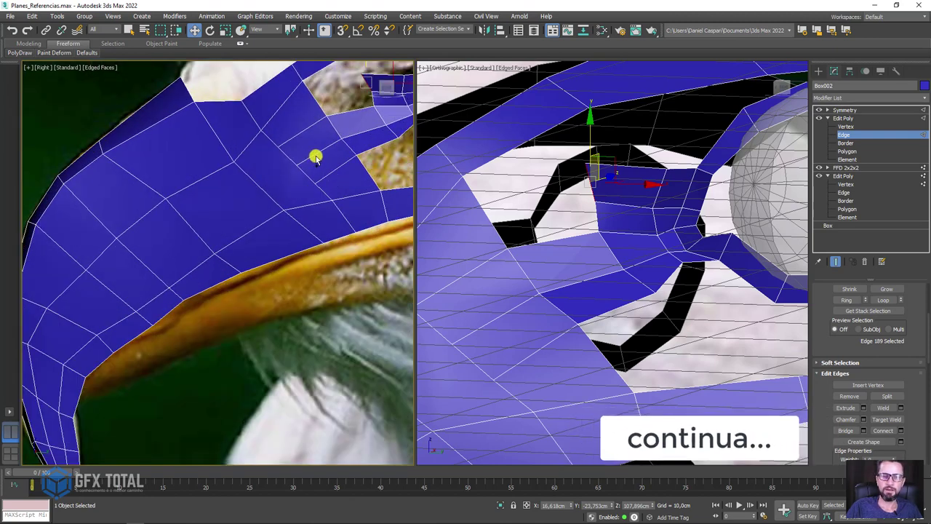
{"action": "scroll", "coordinate": [275, 160], "scroll_direction": "up", "scroll_amount": 3}
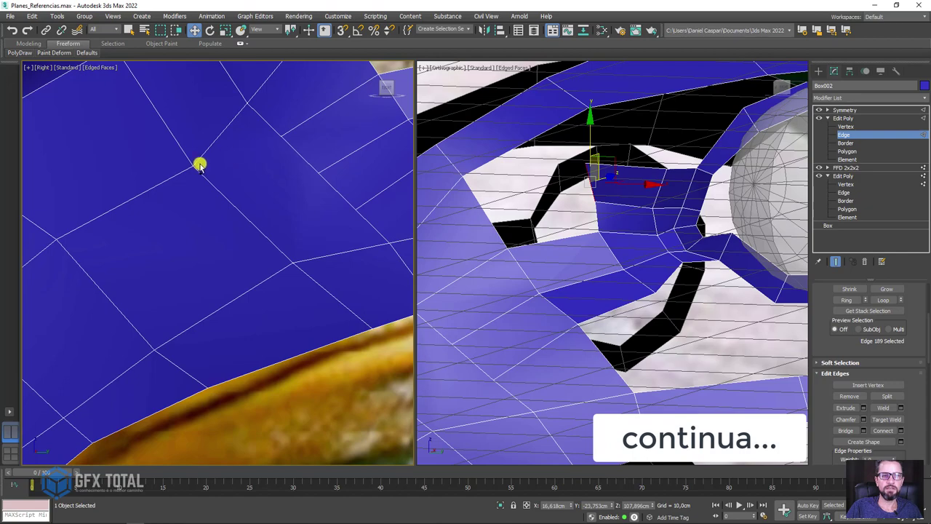